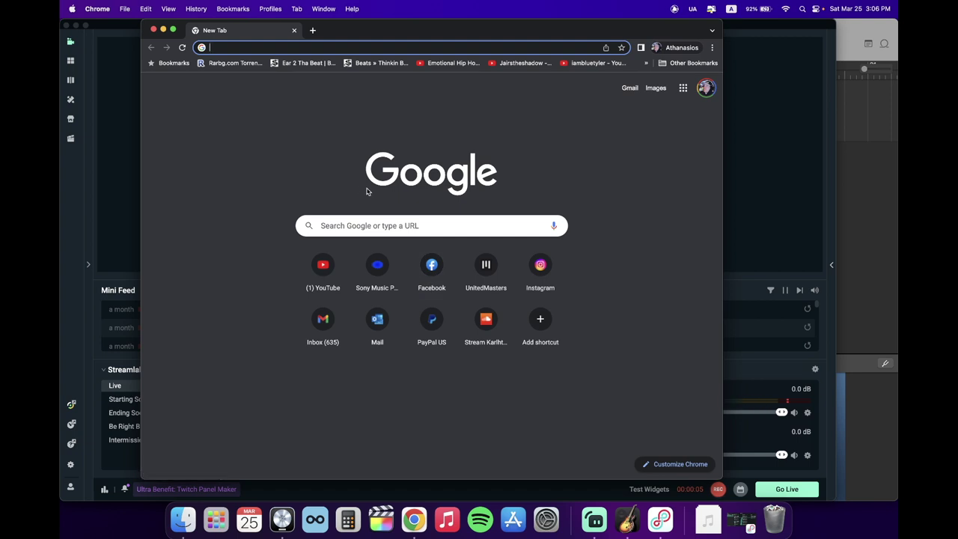
Step: Load youtube.com and make the Chrome window fill the screen
type("youtube.com")
key("Return")
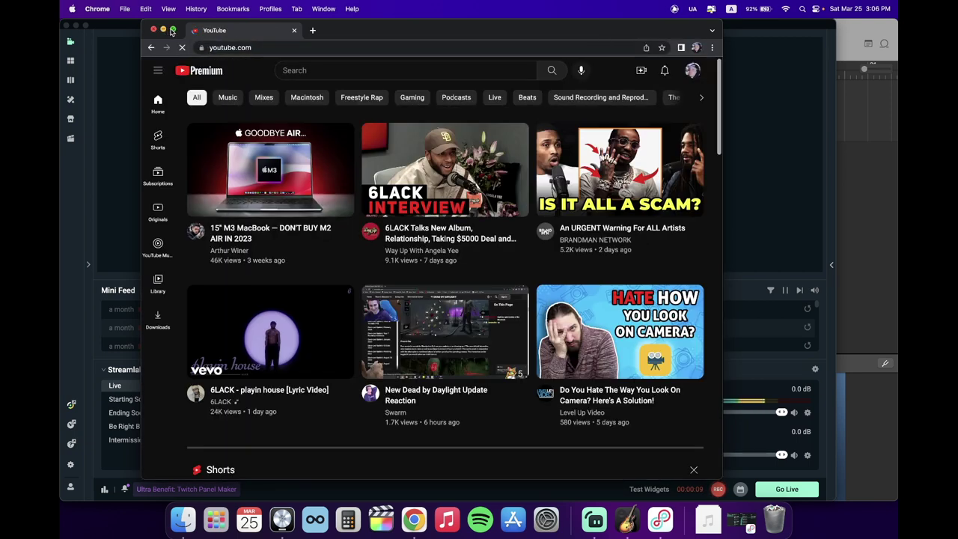
mouse_move(173, 32)
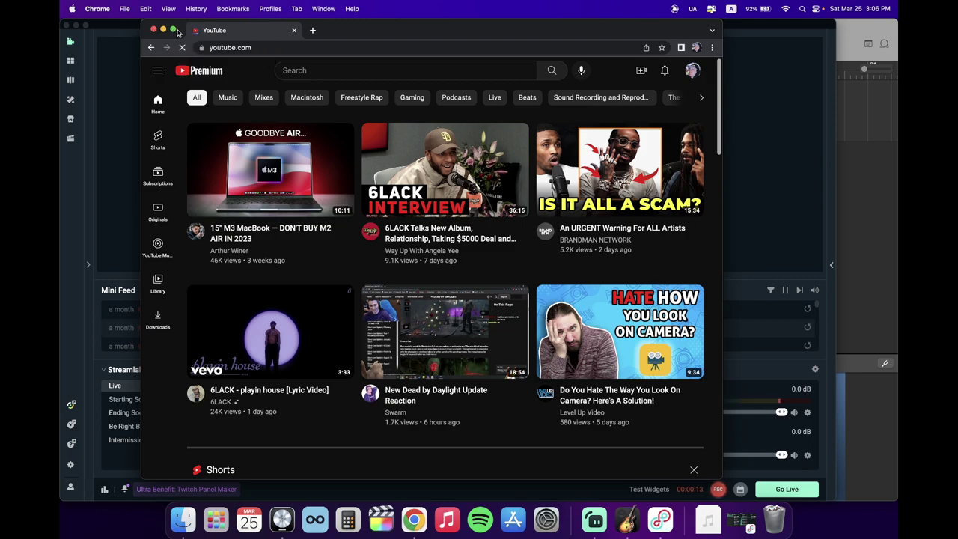
left_click(173, 31)
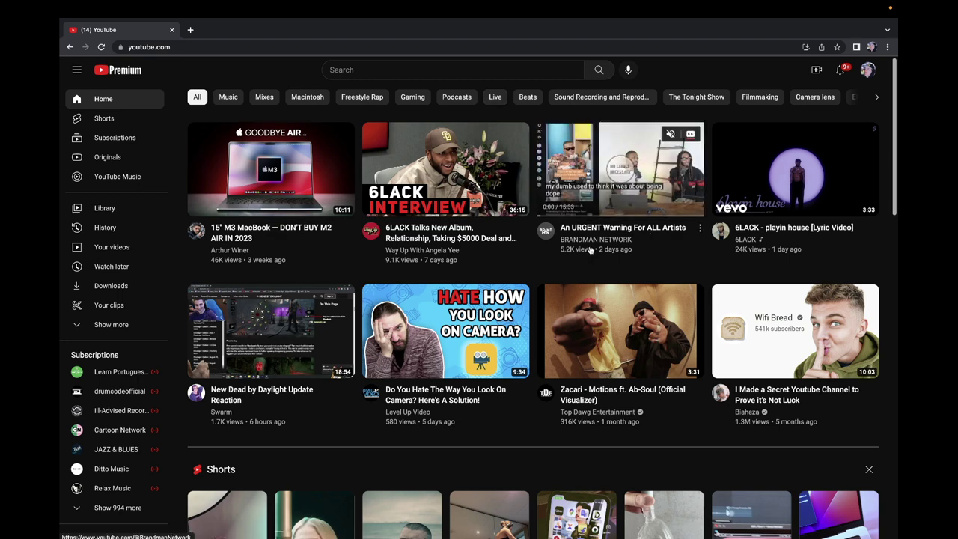
Step: Search YouTube for 'orchard music invite'
mouse_move(383, 132)
left_click(417, 72)
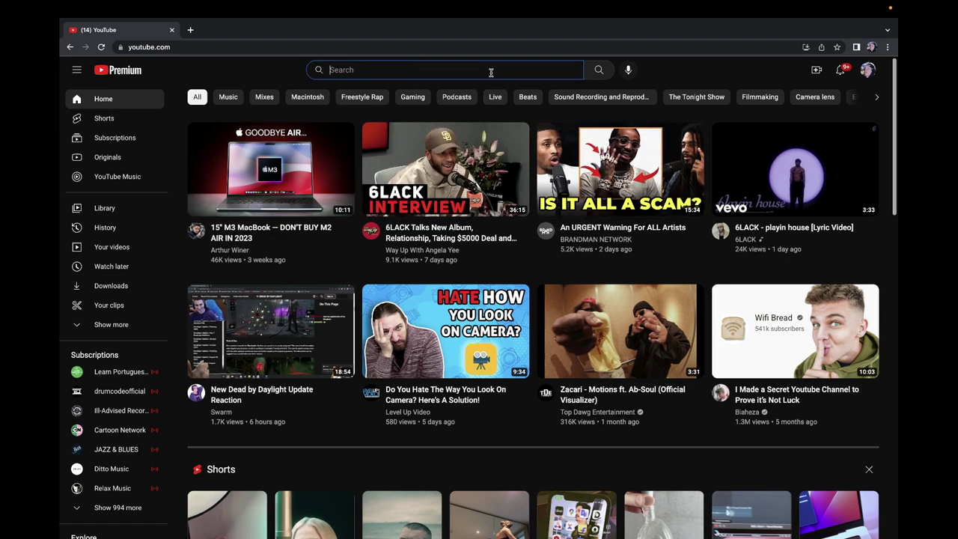
type("orchard ")
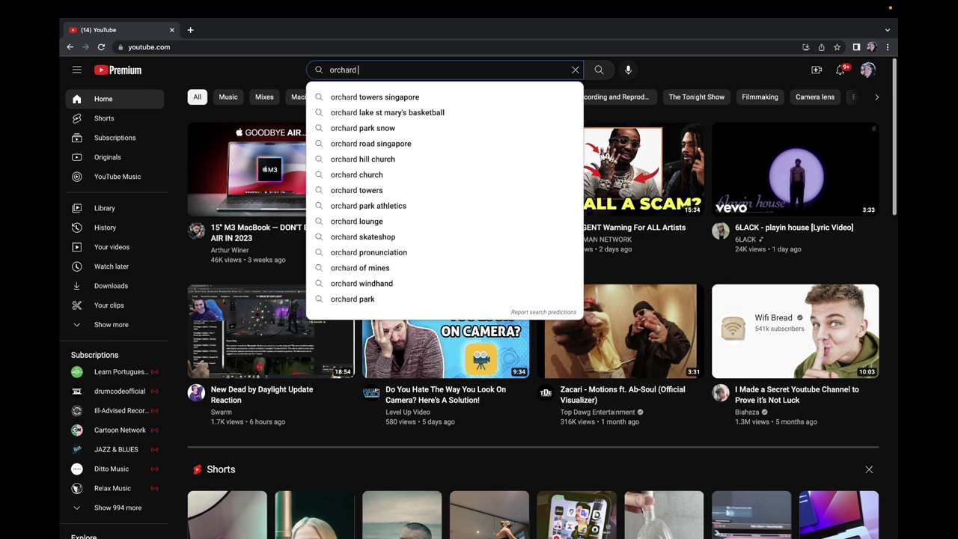
type("music")
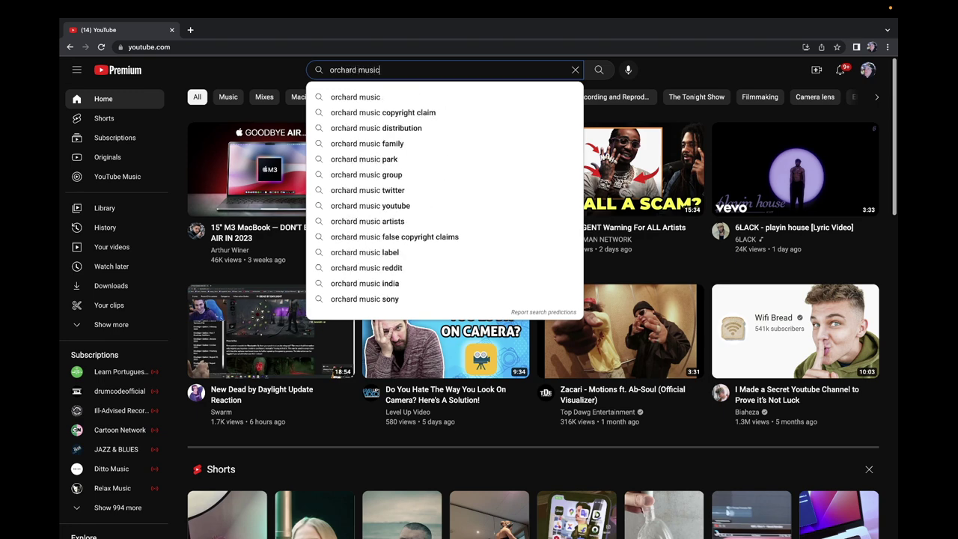
type(" invite")
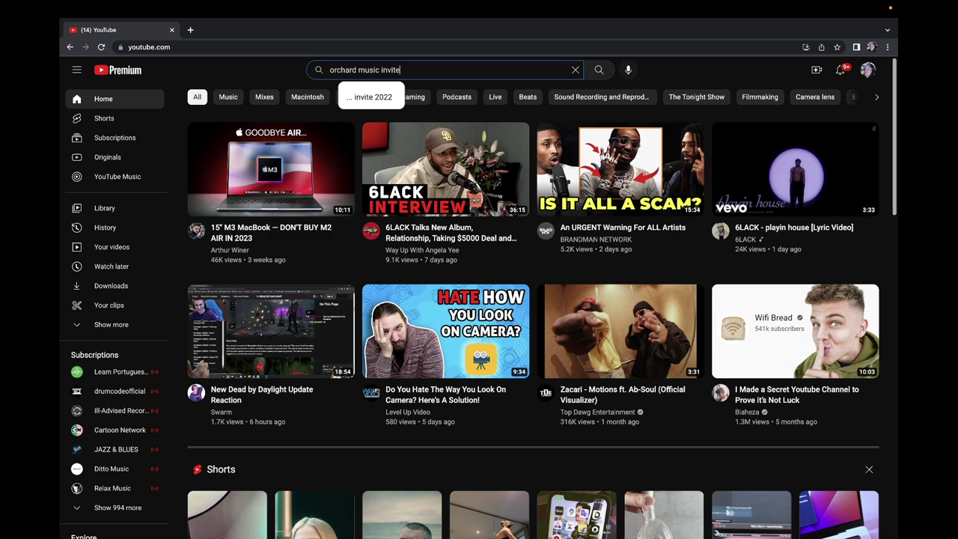
key("Return")
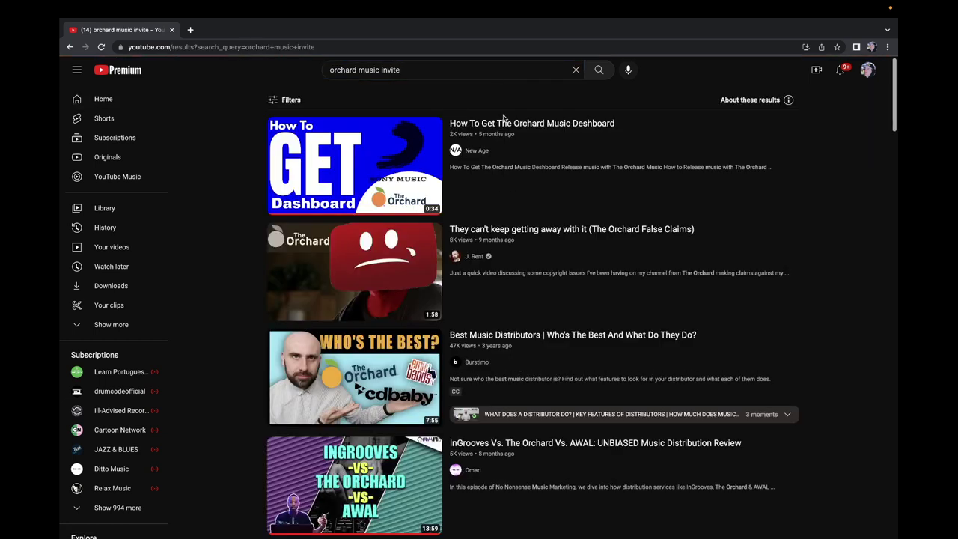
Step: Expand the full description of the Orchard music dashboard video
mouse_move(360, 180)
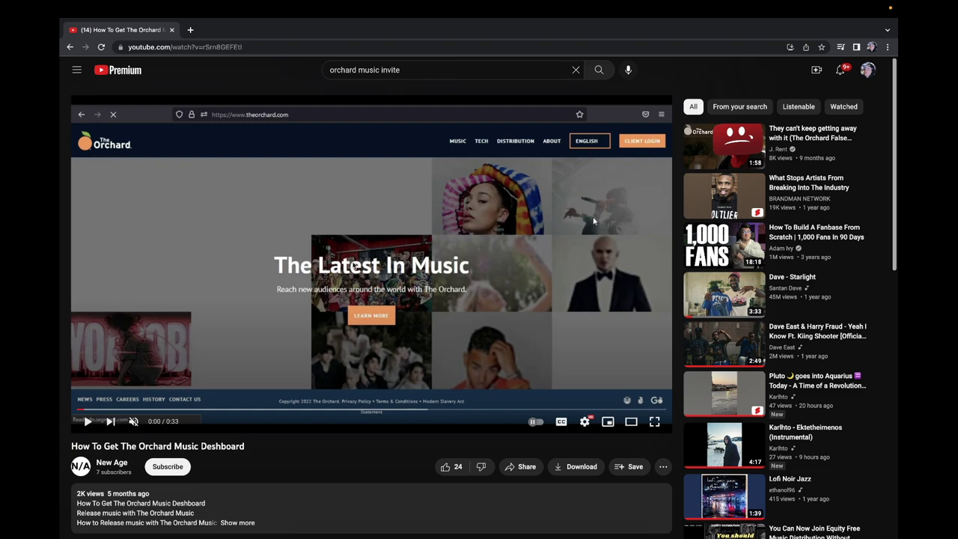
scroll(343, 280, "down", 3)
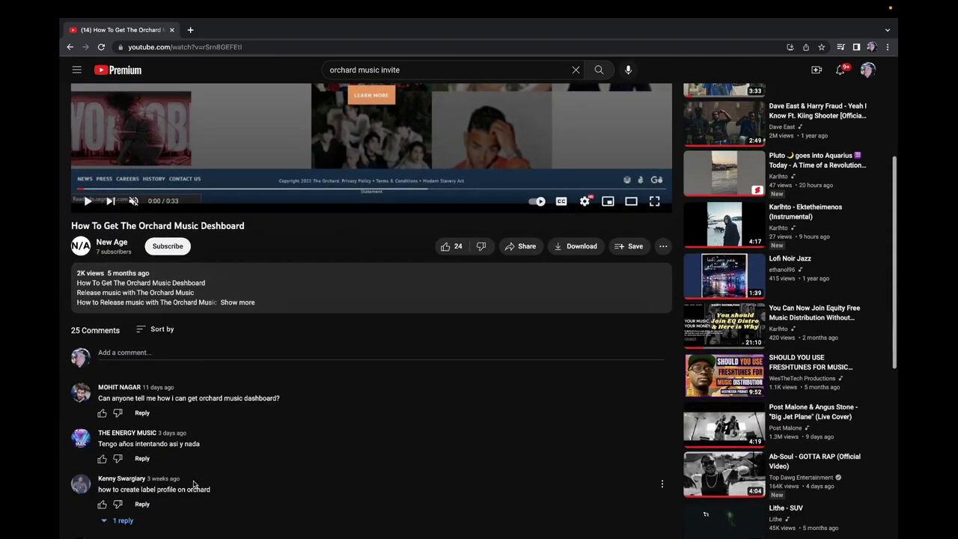
scroll(142, 489, "down", 1)
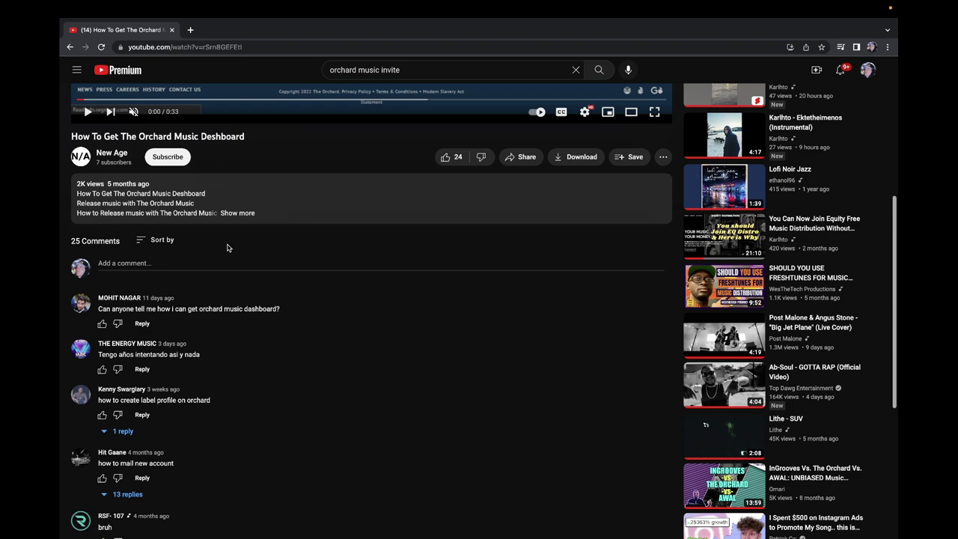
left_click(238, 214)
scroll(190, 314, "up", 5)
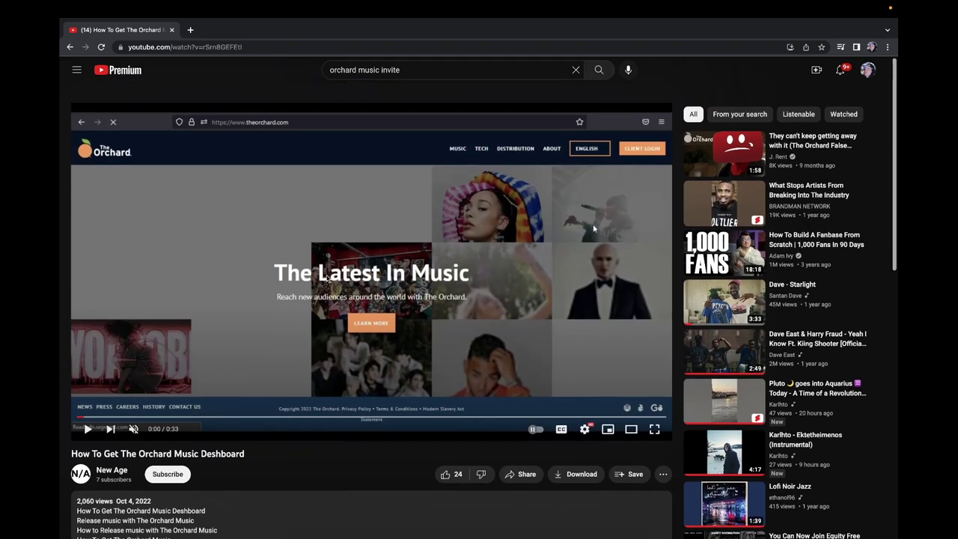
Step: Play the Orchard dashboard video full screen, pause it, and exit full screen
left_click(516, 177)
double_click(517, 177)
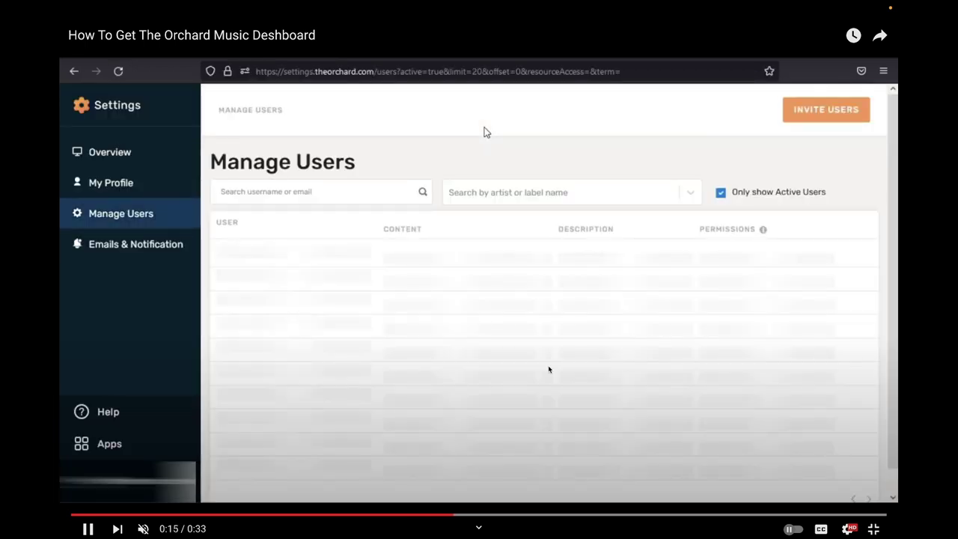
left_click(645, 320)
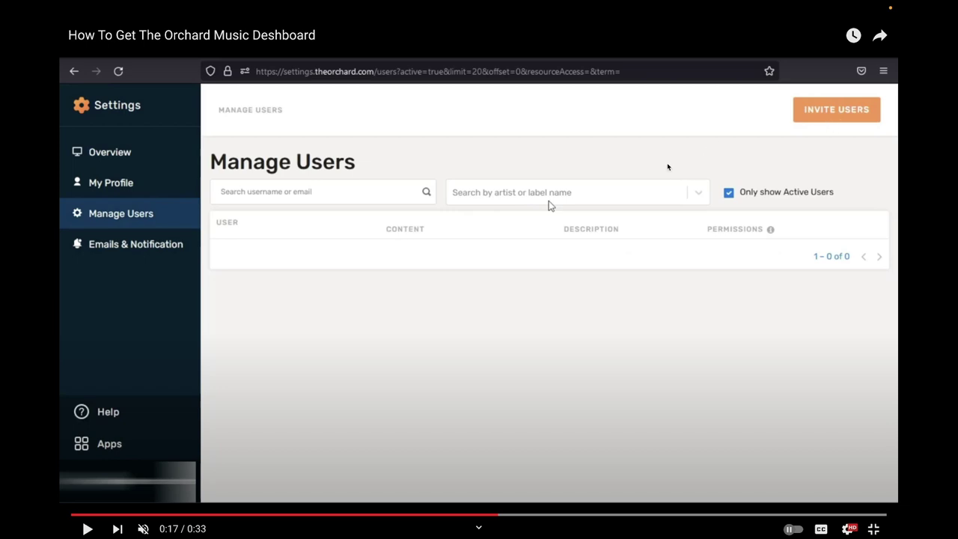
double_click(492, 252)
Step: Load UnitedMasters in a new tab and sign in with the Artist profile
left_click(190, 30)
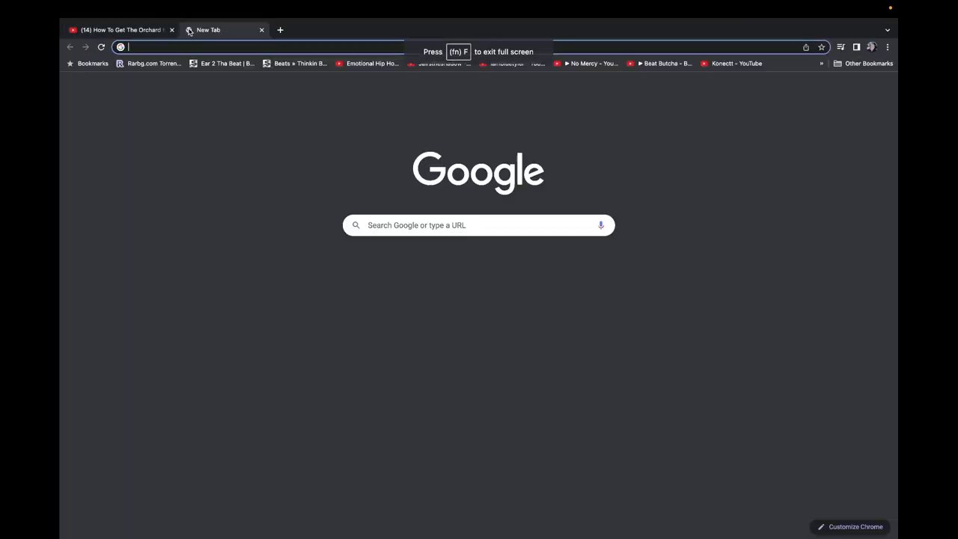
type("uni")
key("Return")
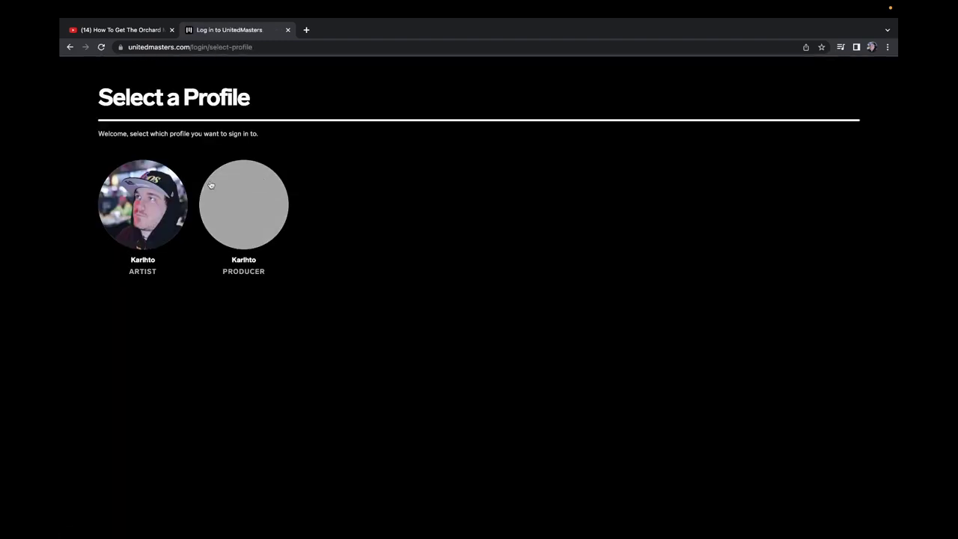
left_click(162, 207)
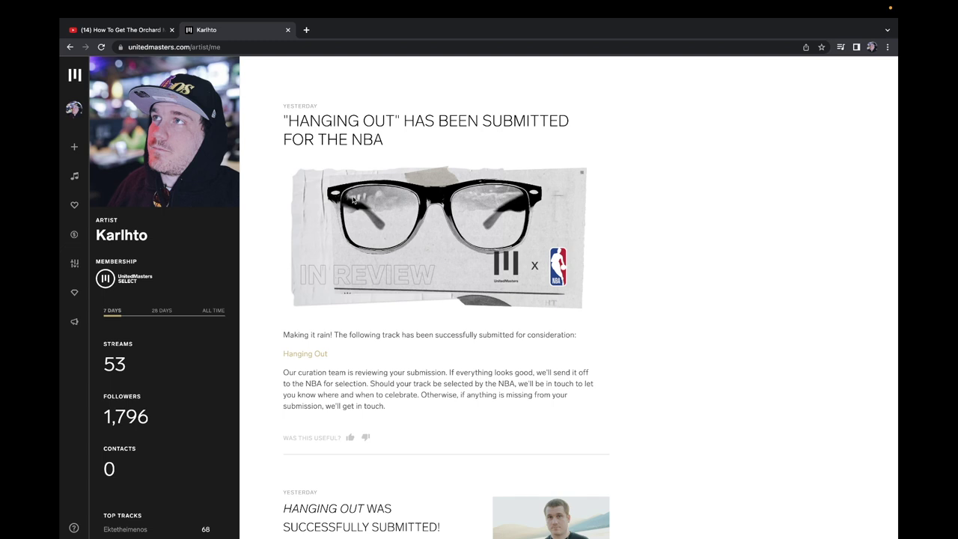
Step: Scroll Exclusives to the Sync opportunity and open its Submit Your Track page
mouse_move(95, 291)
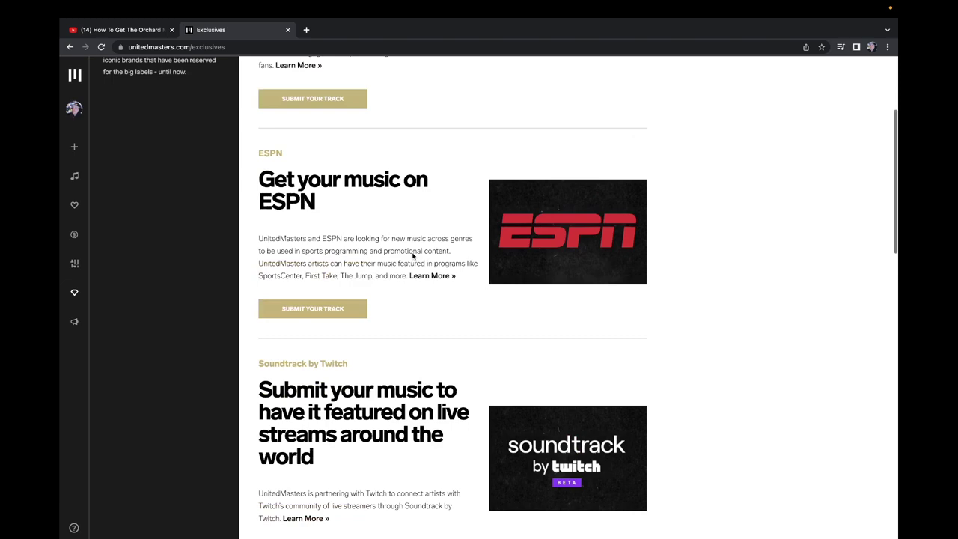
scroll(414, 252, "down", 2)
scroll(413, 252, "down", 1)
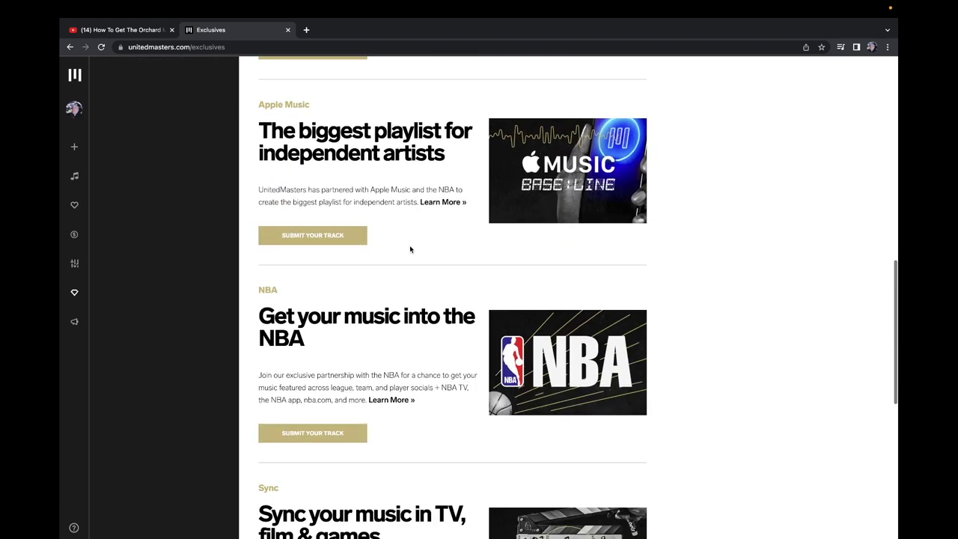
scroll(412, 252, "down", 3)
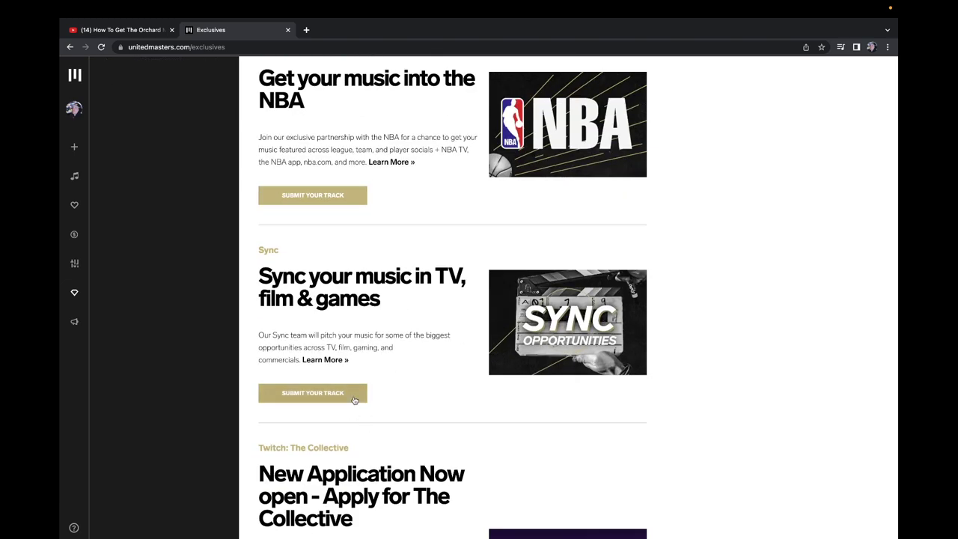
scroll(352, 382, "down", 4)
scroll(306, 287, "up", 2)
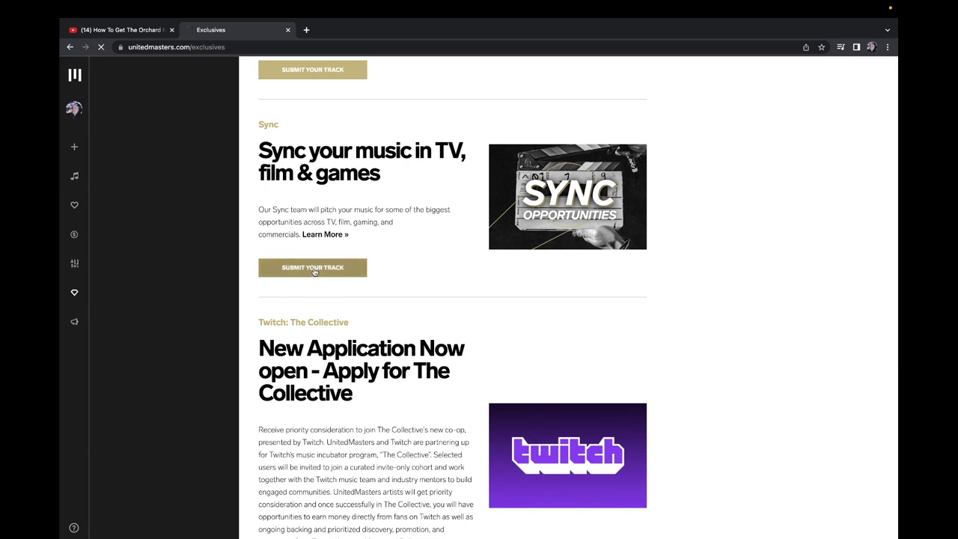
left_click(314, 268)
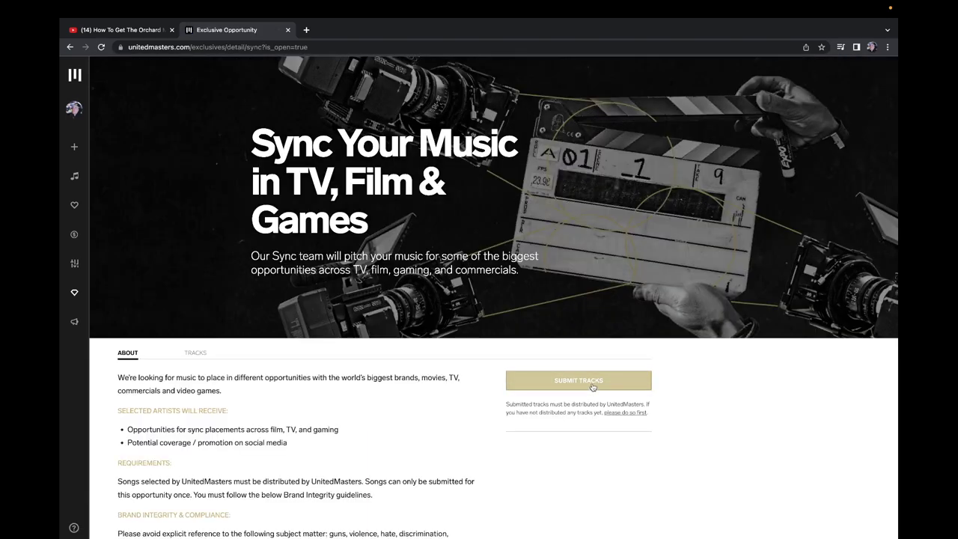
Step: Start a Sync submission past the guidelines, choosing Picasso as the track
left_click(593, 383)
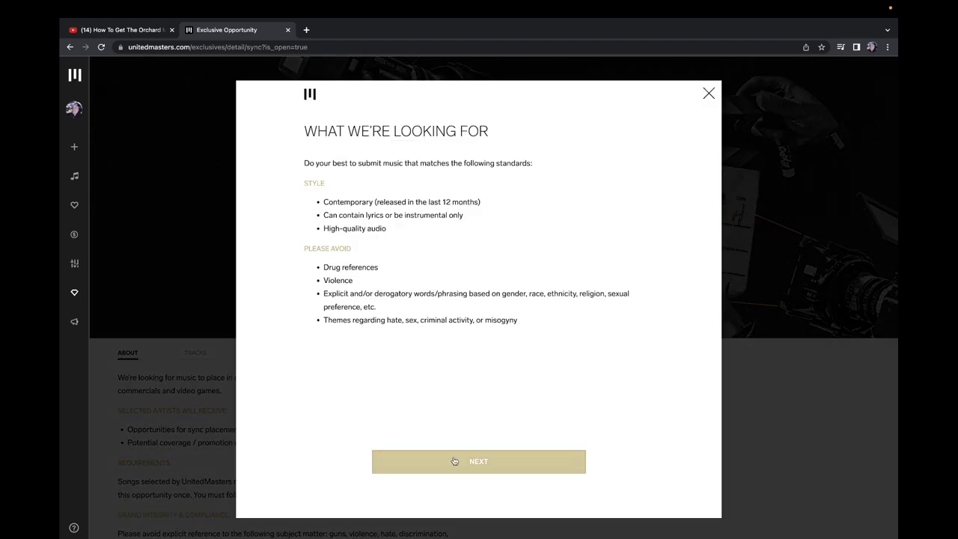
left_click(455, 461)
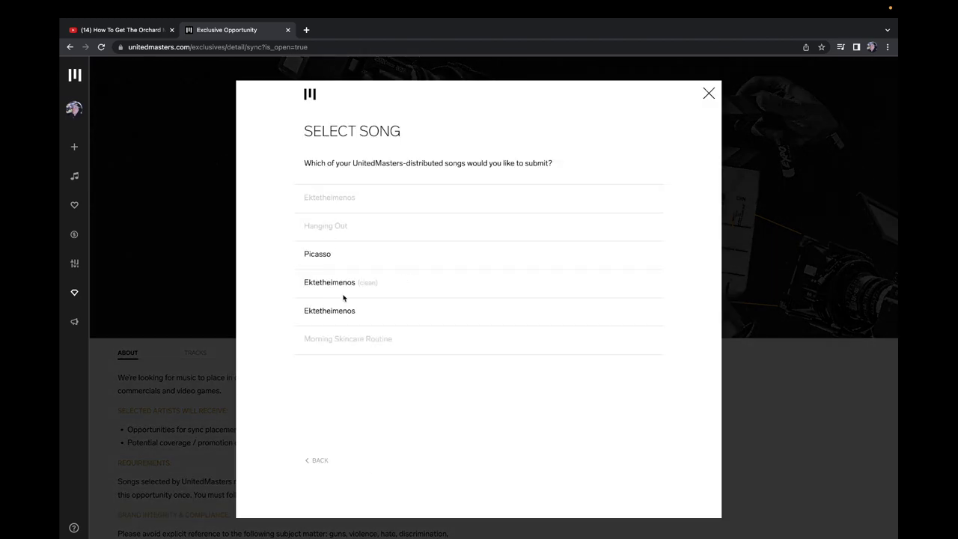
left_click(324, 258)
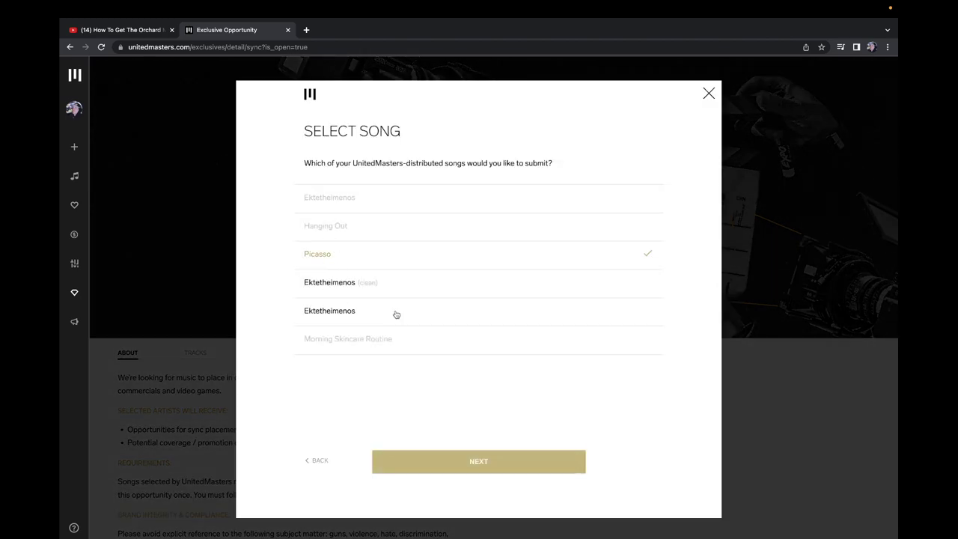
left_click(492, 462)
Step: Answer Picasso's questions: self-produced beat, no samples, no ISWC; then open a new tab
left_click(345, 211)
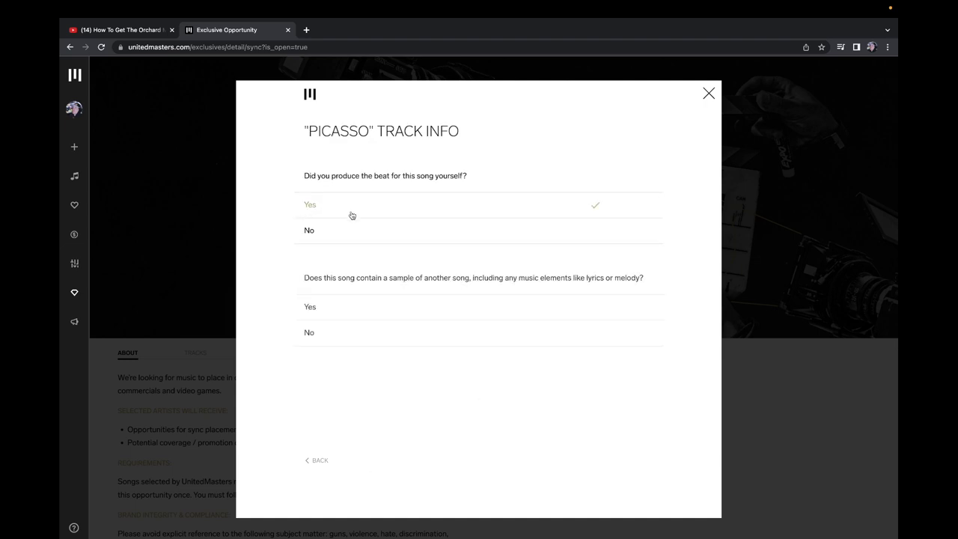
left_click(352, 334)
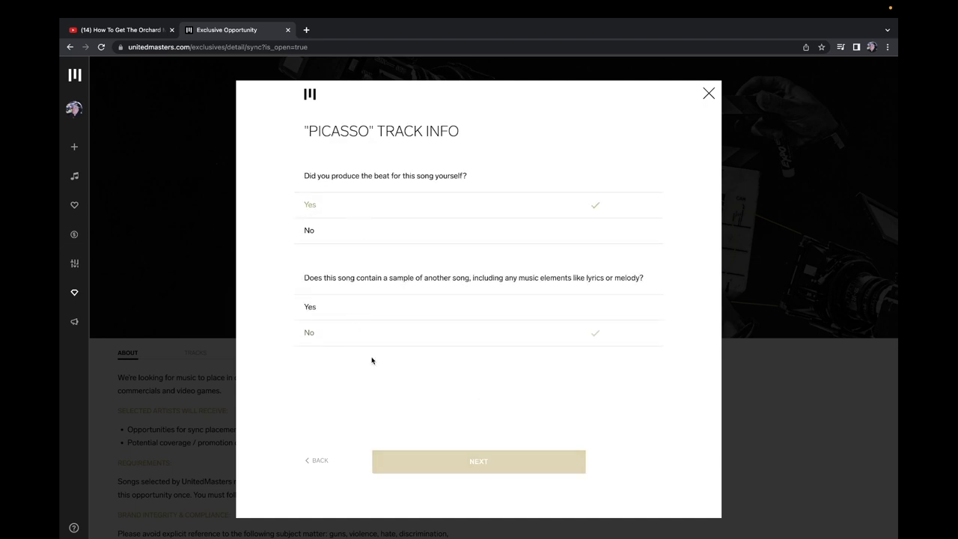
left_click(479, 469)
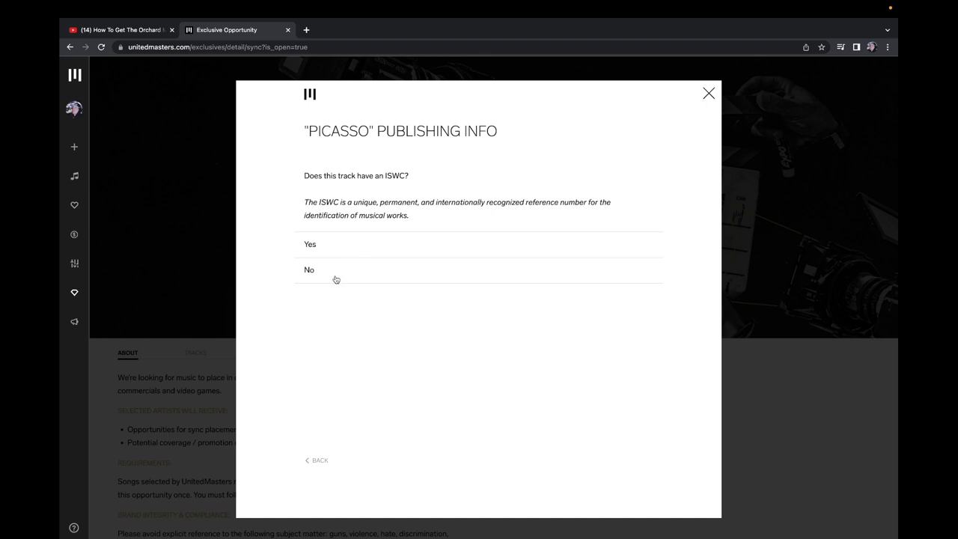
left_click(336, 278)
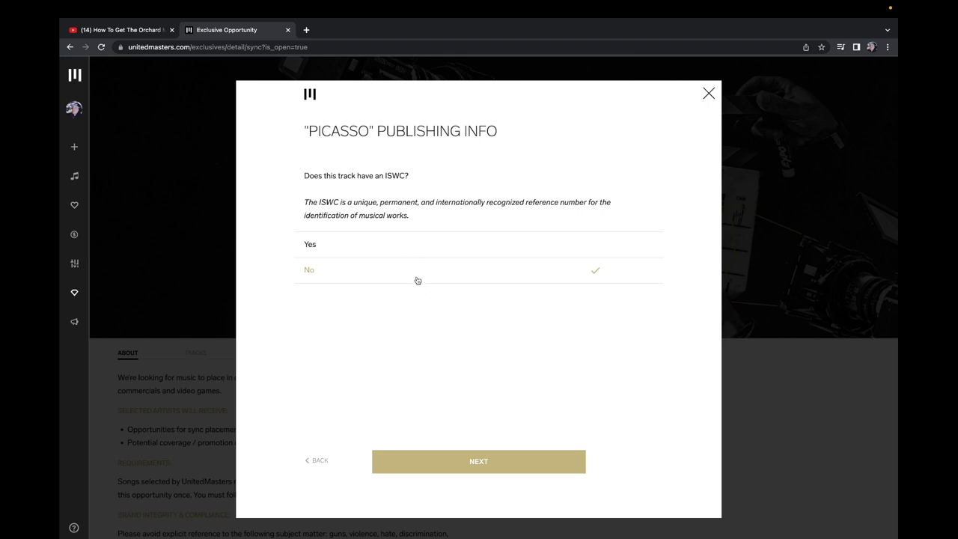
left_click(312, 32)
Step: Open BMI repertoire search and search by the artist's performer name
type("bm")
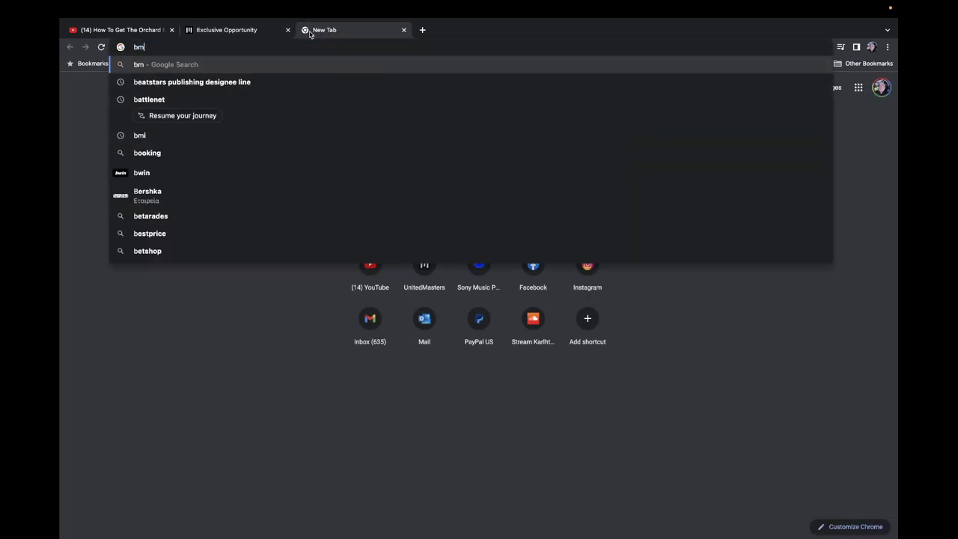
type("i re")
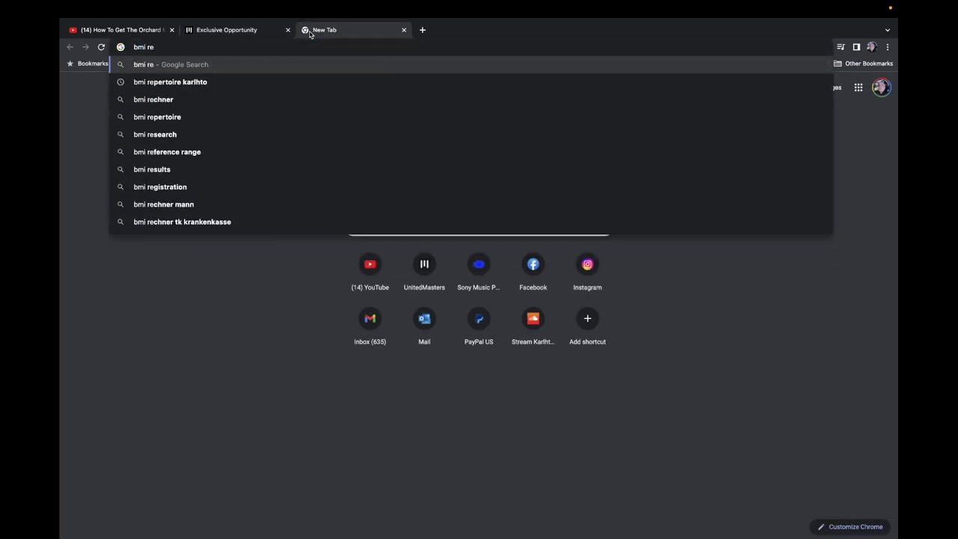
key("Down")
key("Return")
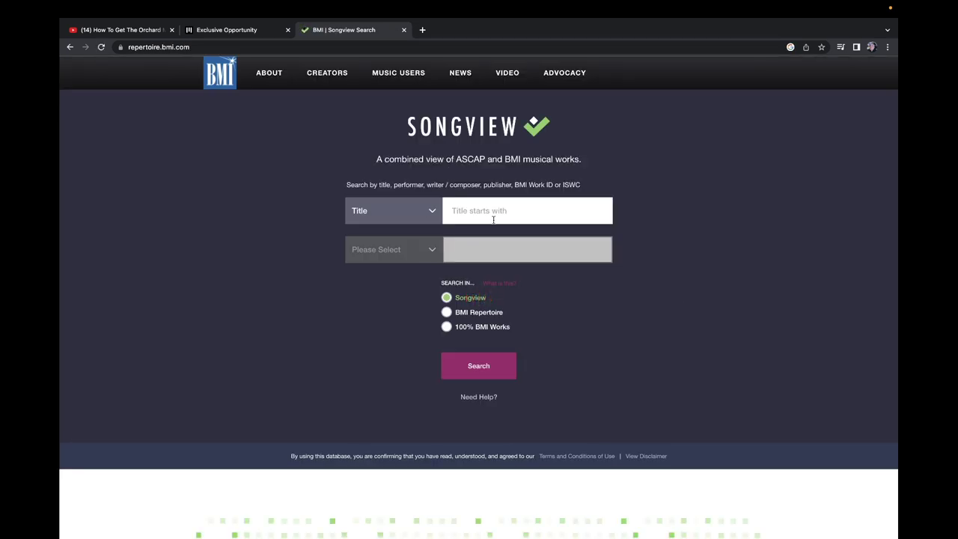
left_click(503, 212)
type("picasso")
left_click(403, 210)
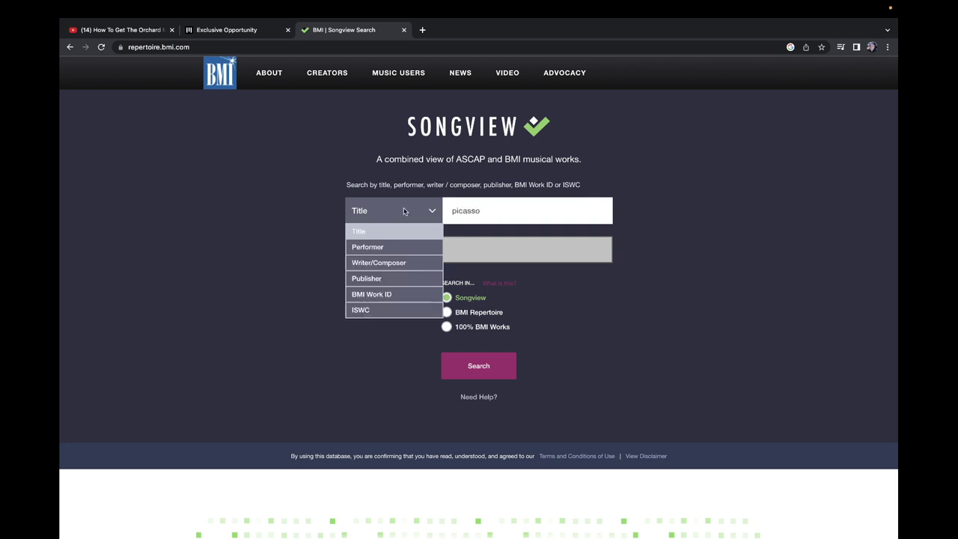
left_click(383, 246)
left_click_drag(479, 221, 384, 202)
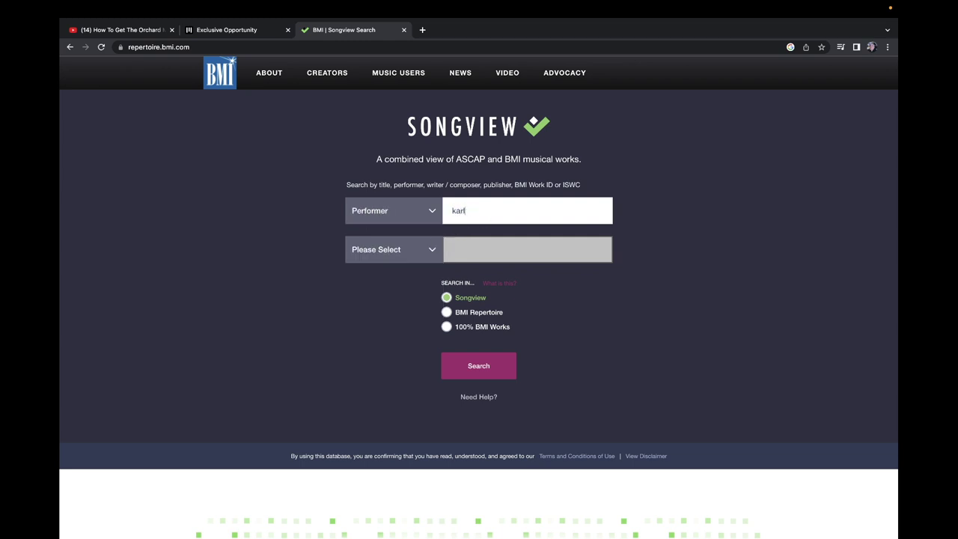
key("BackSpace")
key("Return")
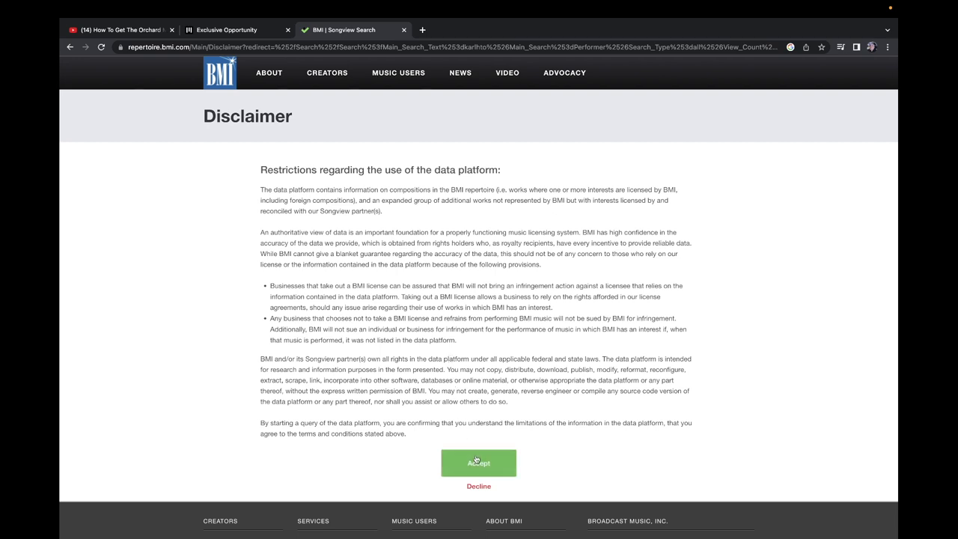
Step: Accept the database disclaimer and browse the artist's full list of works
left_click(476, 463)
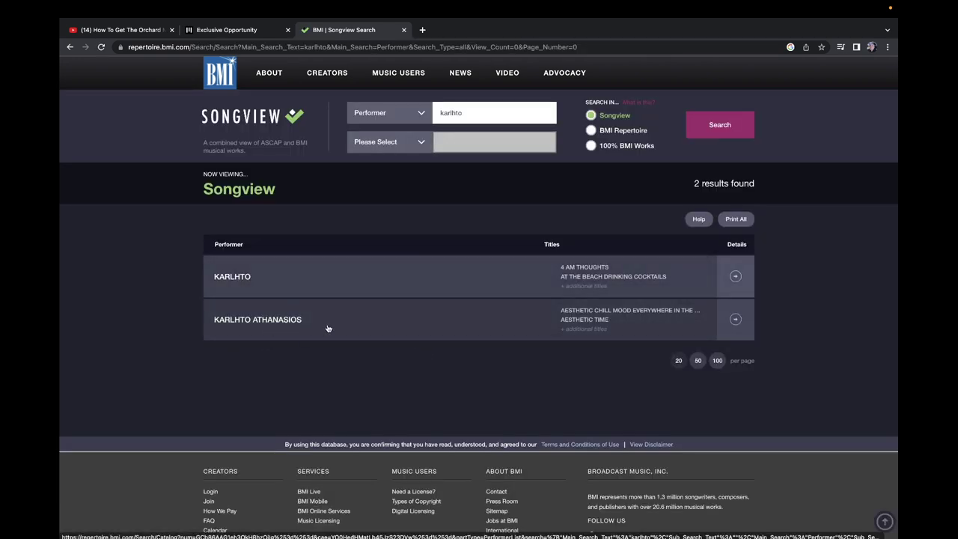
left_click(250, 277)
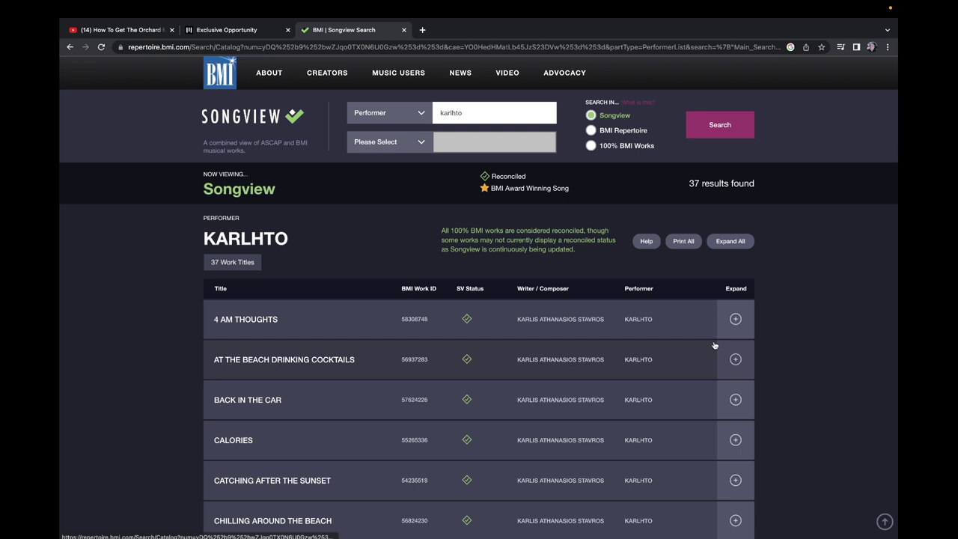
scroll(370, 232, "down", 10)
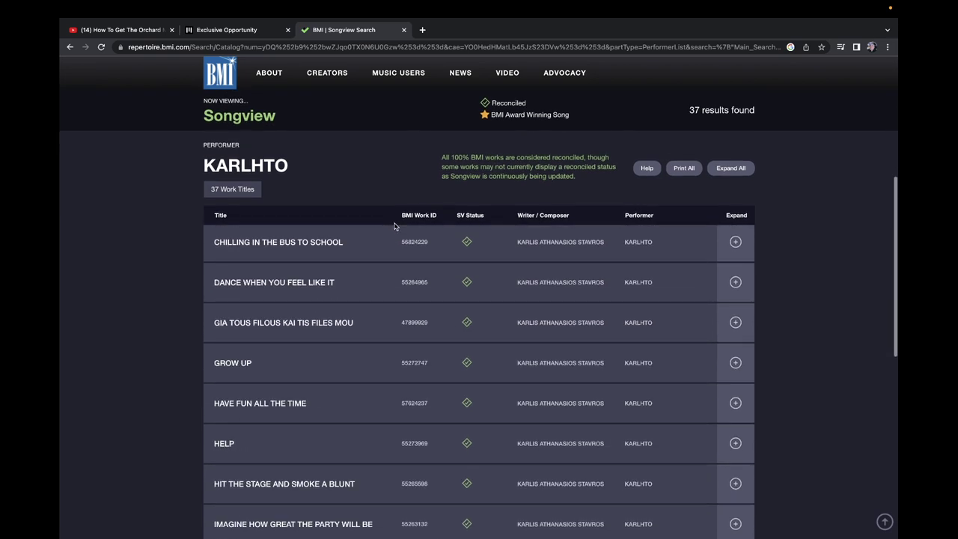
scroll(395, 226, "down", 3)
scroll(395, 226, "up", 15)
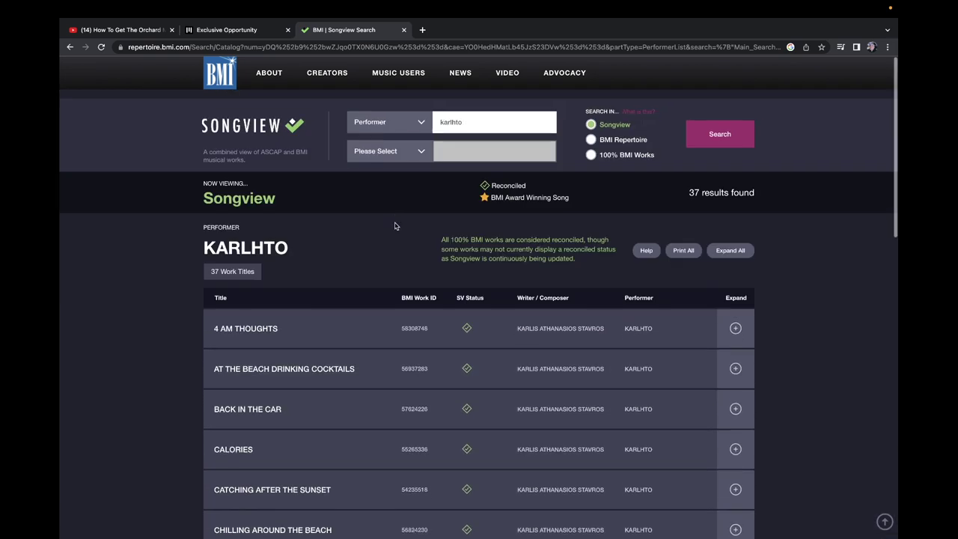
Step: Add a Title filter 'picasso' to the performer search
left_click(401, 155)
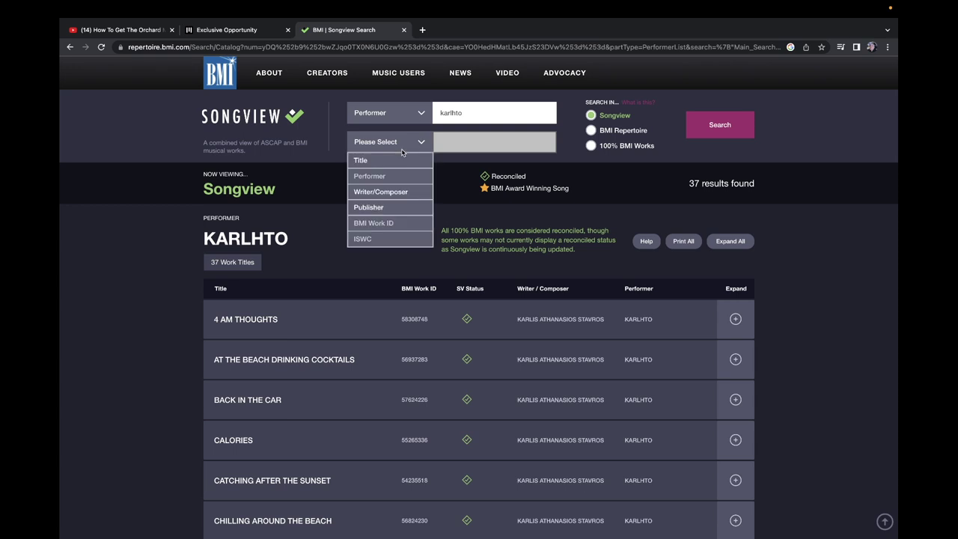
left_click(393, 160)
type("p")
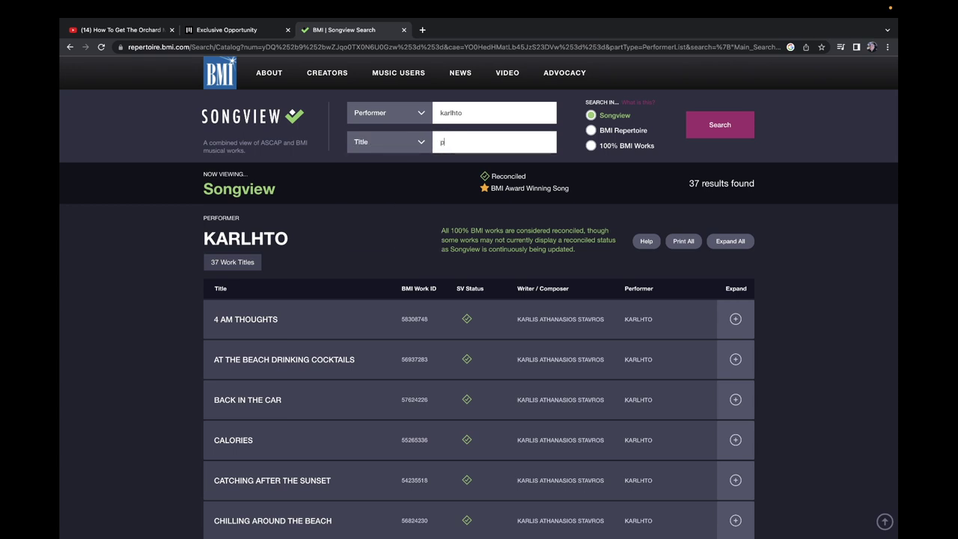
type("icasso")
key("Return")
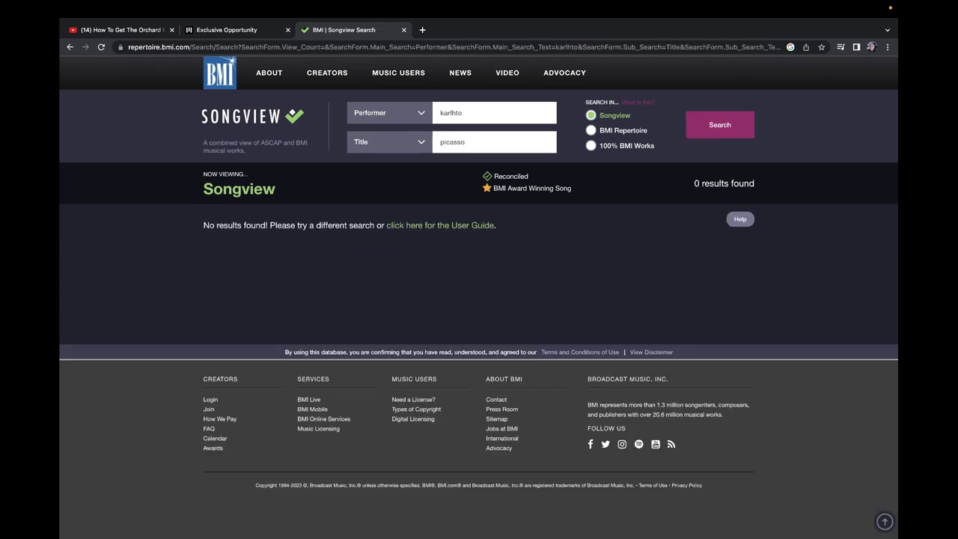
Step: Switch the main search to Writer/Composer and search the songwriter's name
left_click(250, 47)
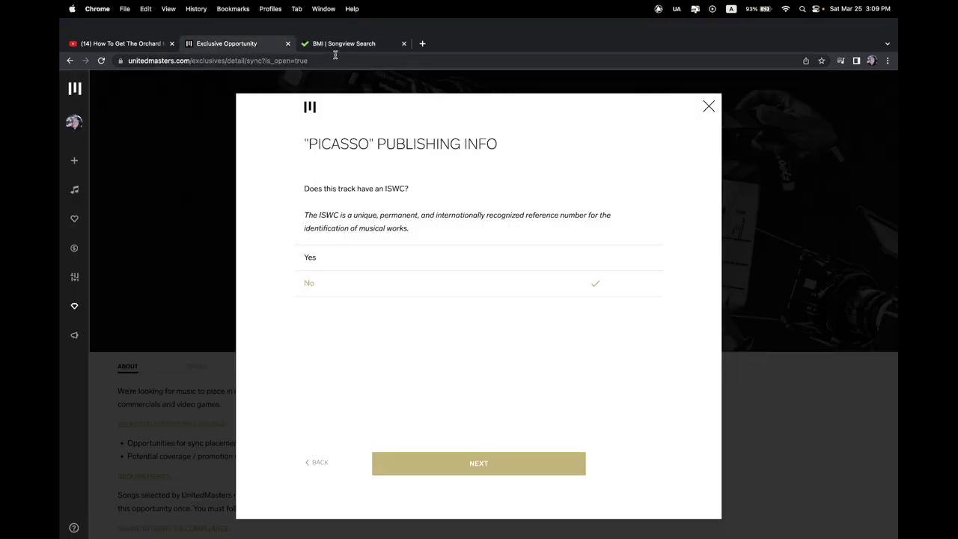
left_click(356, 46)
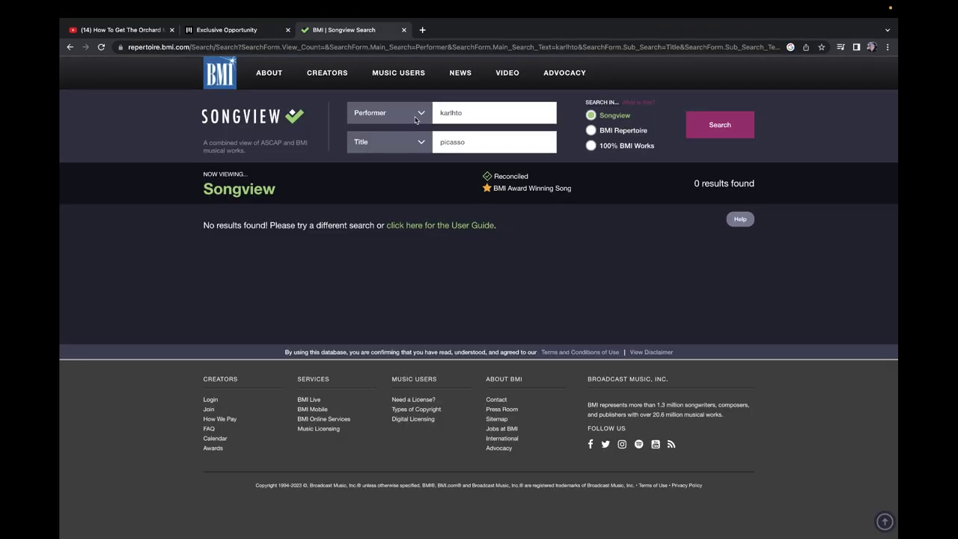
left_click(389, 112)
left_click(374, 128)
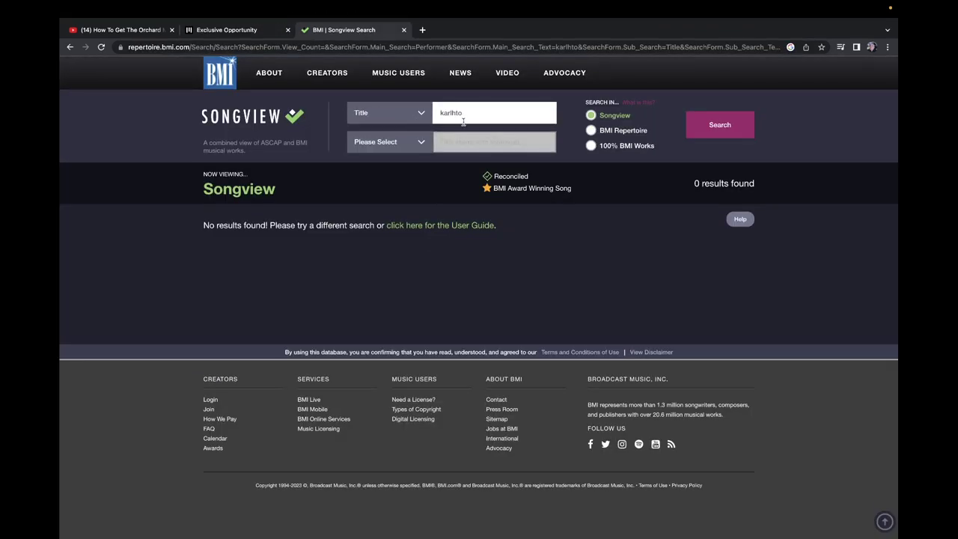
left_click(380, 112)
left_click(408, 138)
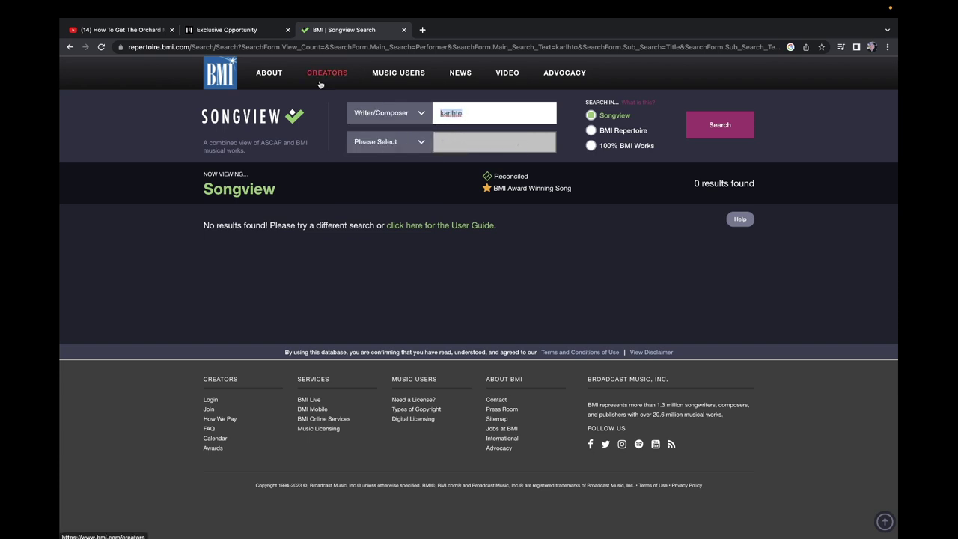
key("super+a")
key("Return")
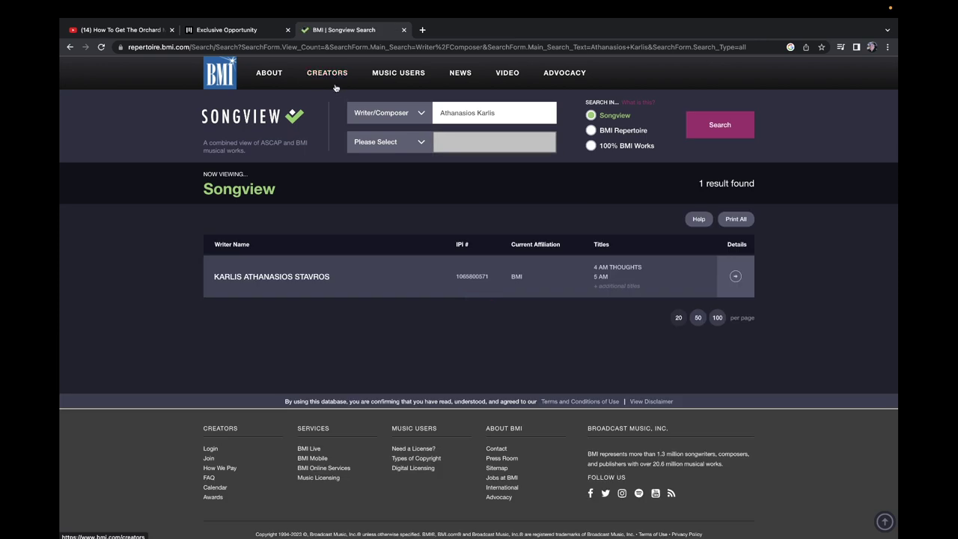
Step: Add a Title filter 'PICASSO' to the songwriter's catalogue and search, narrowing to one result
left_click(319, 278)
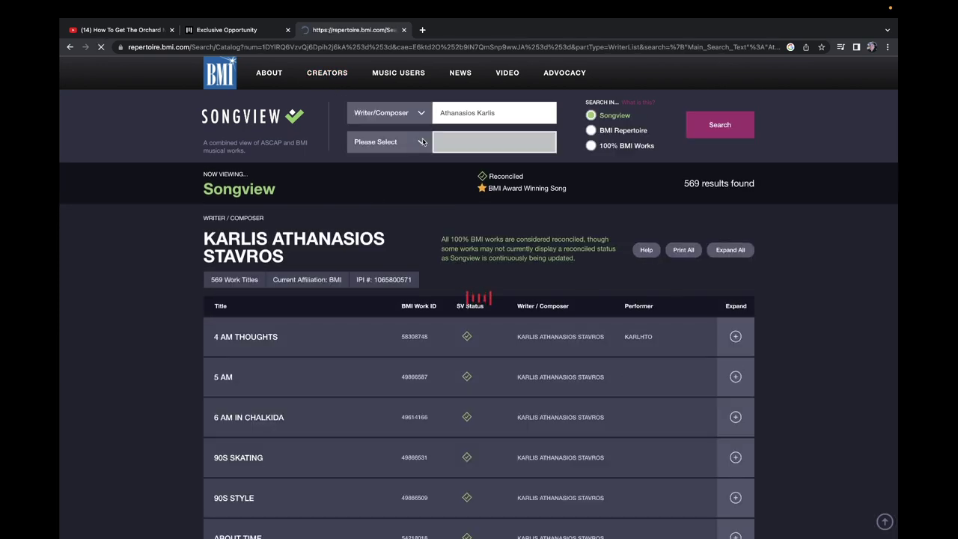
left_click(410, 143)
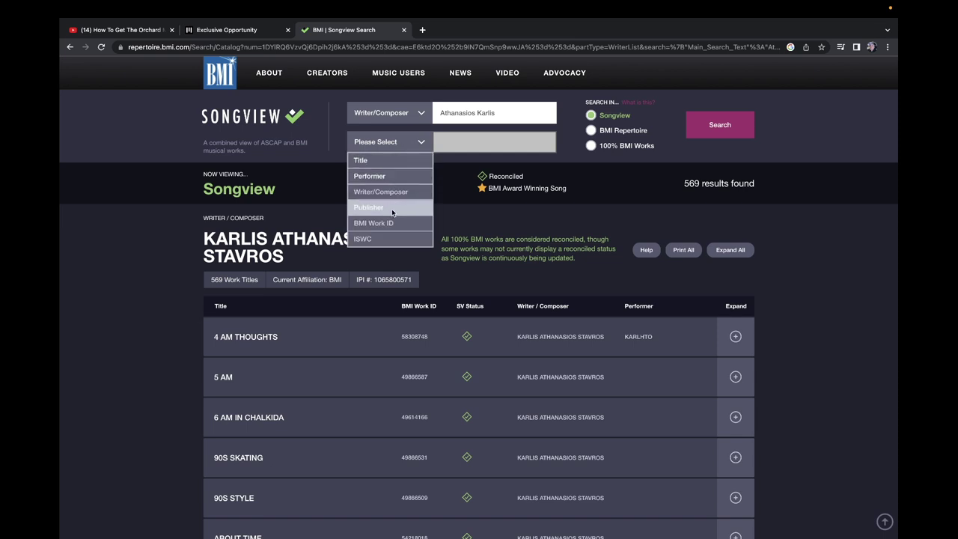
left_click(402, 160)
left_click(465, 135)
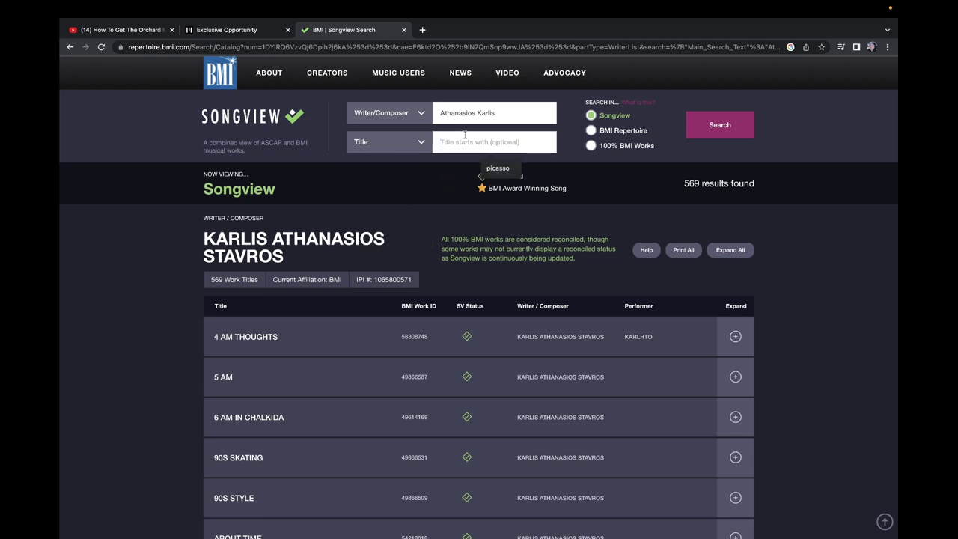
left_click(490, 171)
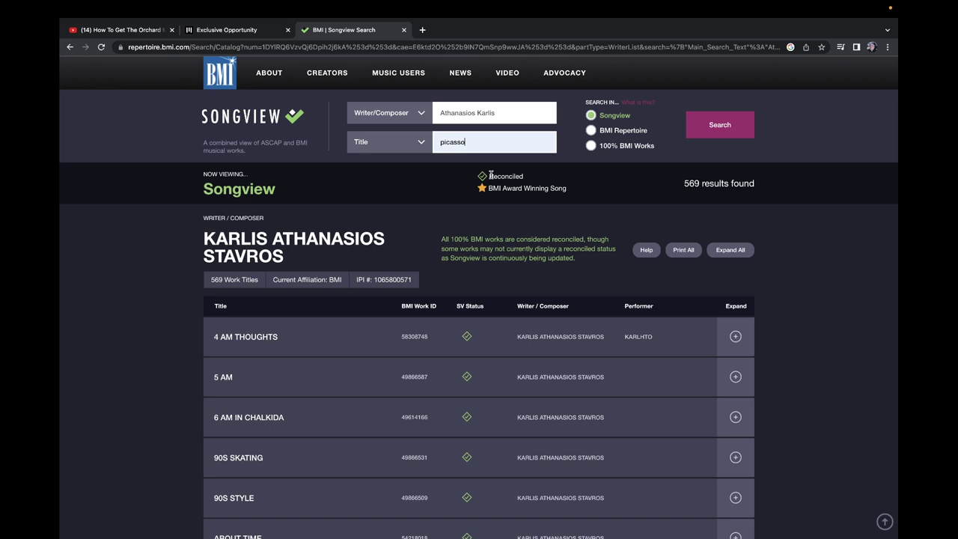
key("Return")
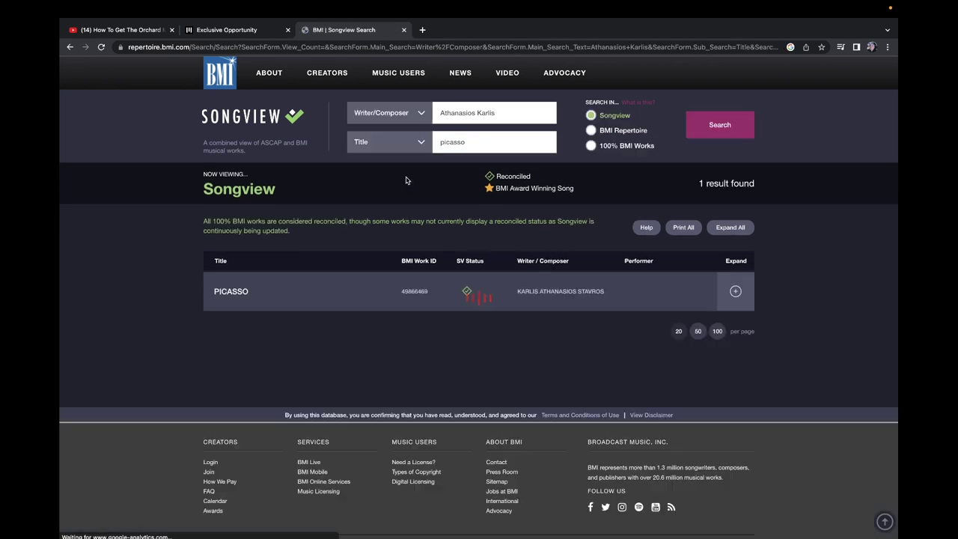
left_click(241, 293)
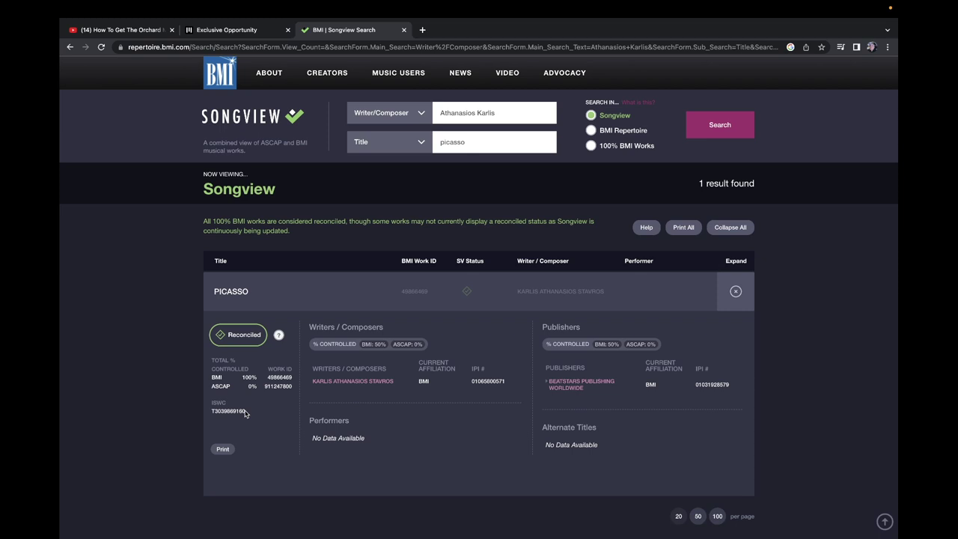
left_click_drag(245, 413, 211, 412)
key("super+equal")
key("super+equal")
key("super+equal")
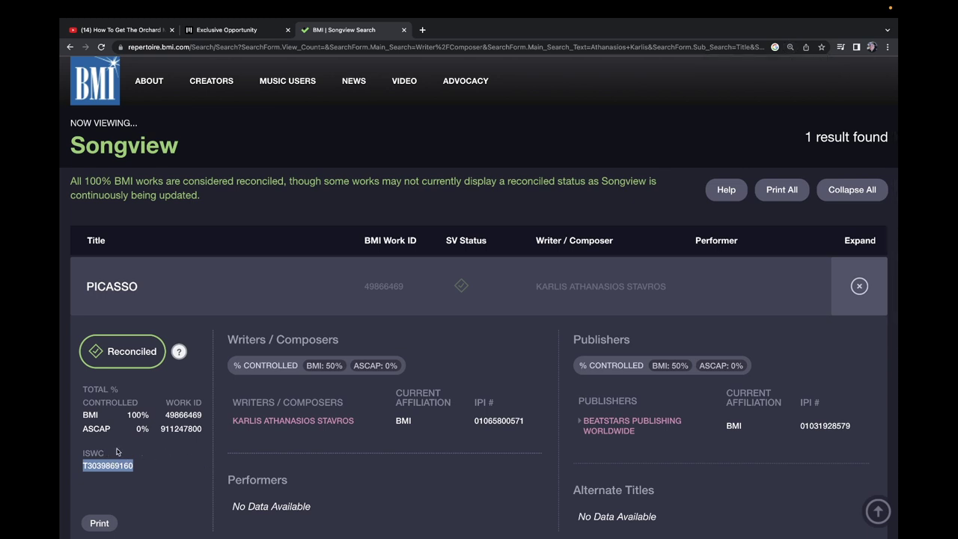
key("super+0")
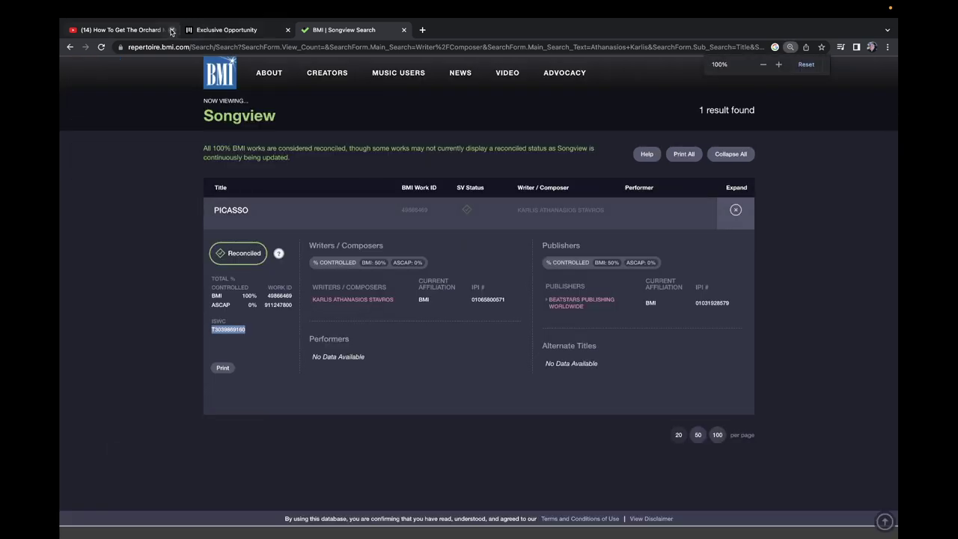
left_click(207, 33)
left_click(344, 249)
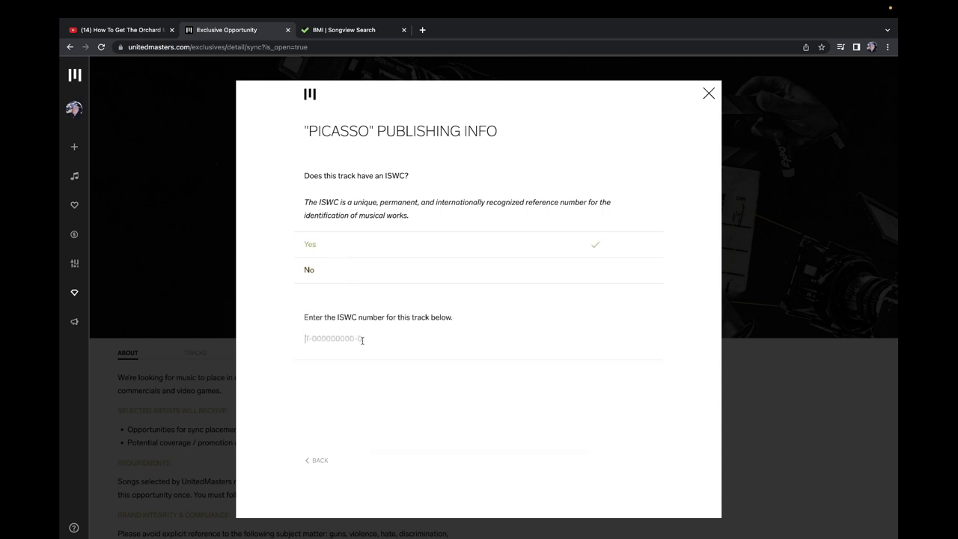
key("super+v")
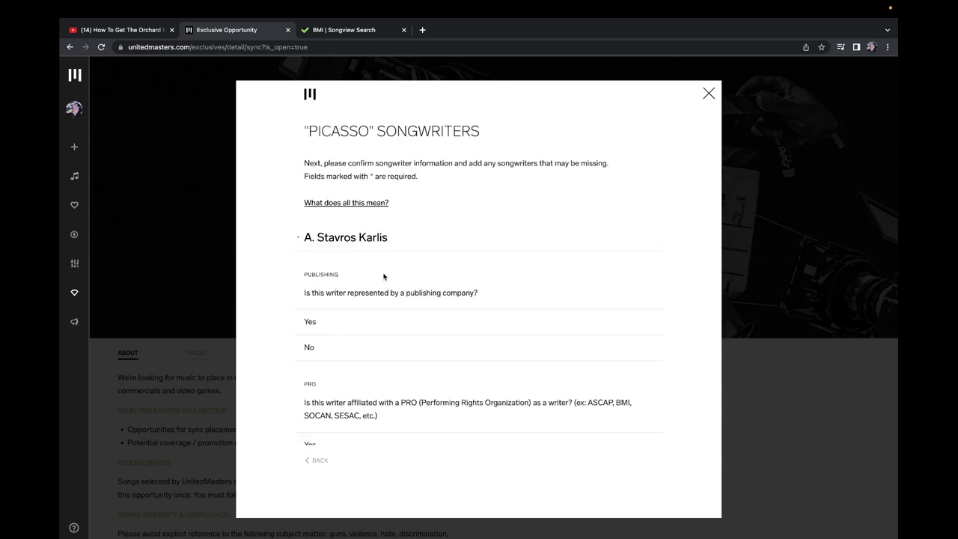
left_click(337, 322)
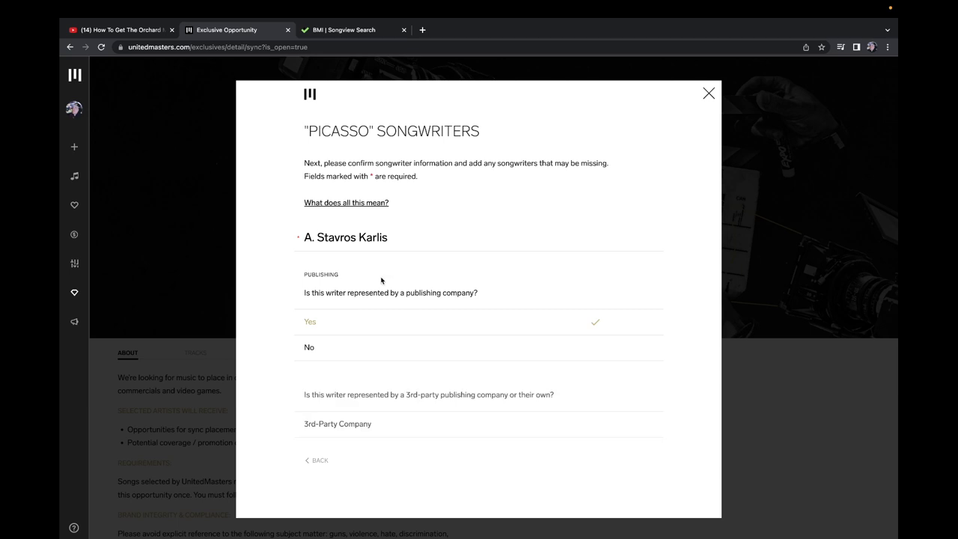
left_click(329, 29)
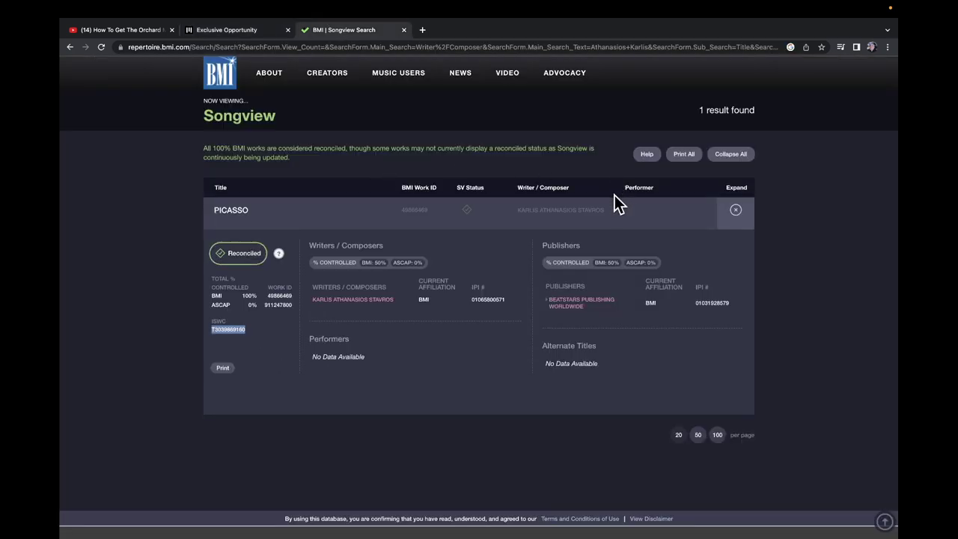
Step: Search Songview for the title 'ektetheimenos' with the writer filter, finding 0 results
scroll(406, 199, "up", 2)
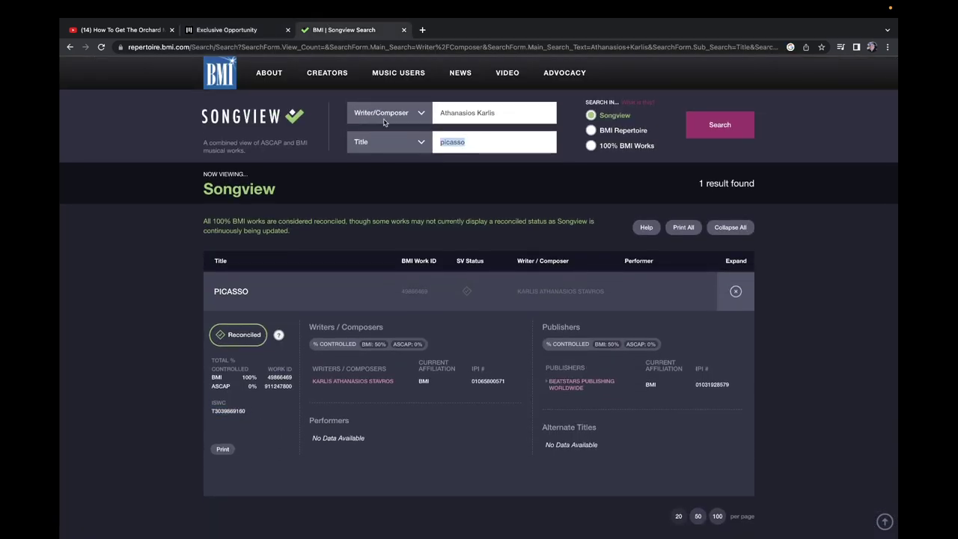
type("ektetheimenos")
key("Return")
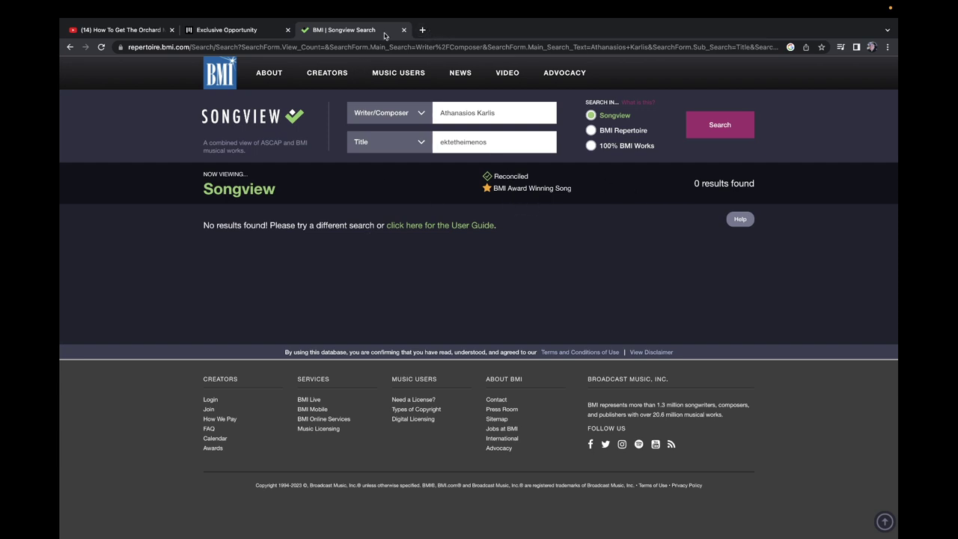
Step: Set the UnitedMasters writer's publisher to 3rd-Party Company, then open a new tab
left_click(260, 33)
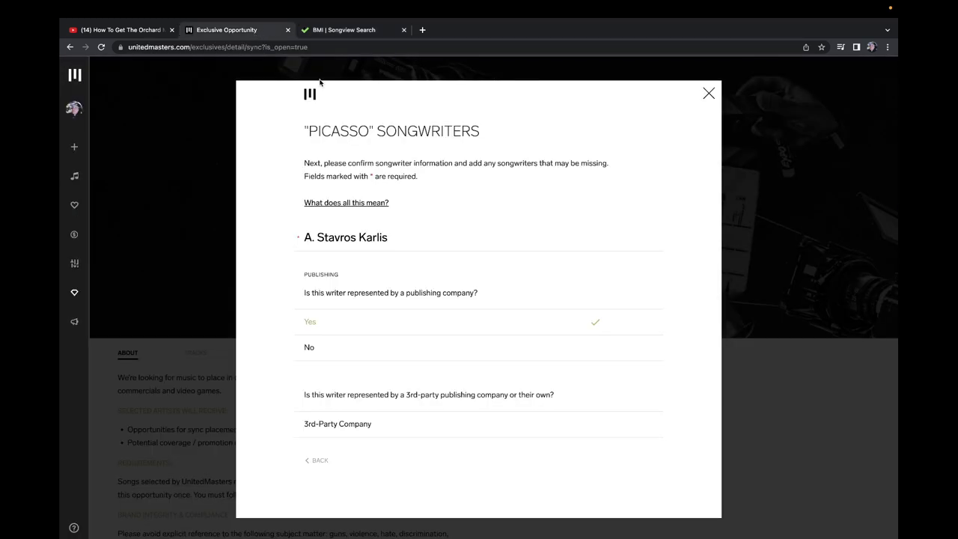
scroll(365, 237, "down", 3)
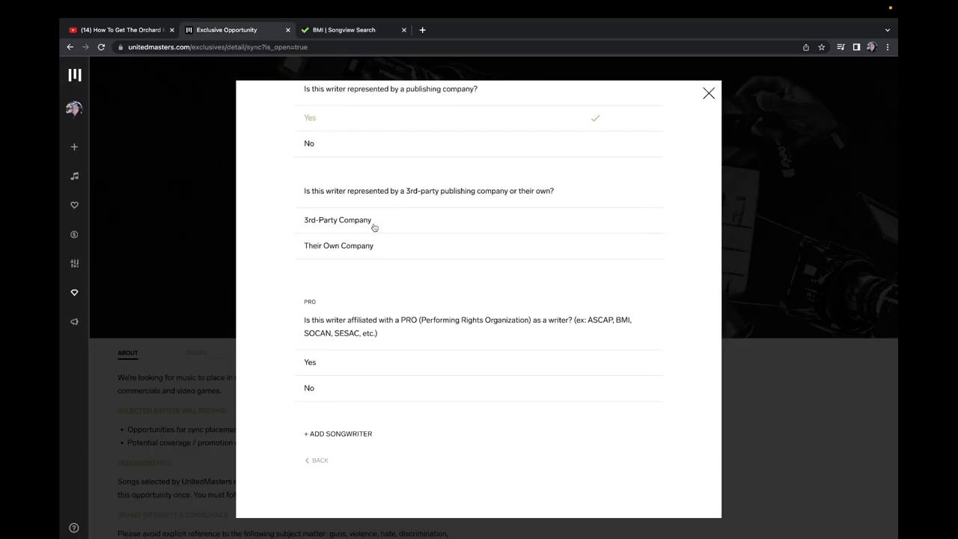
left_click(378, 221)
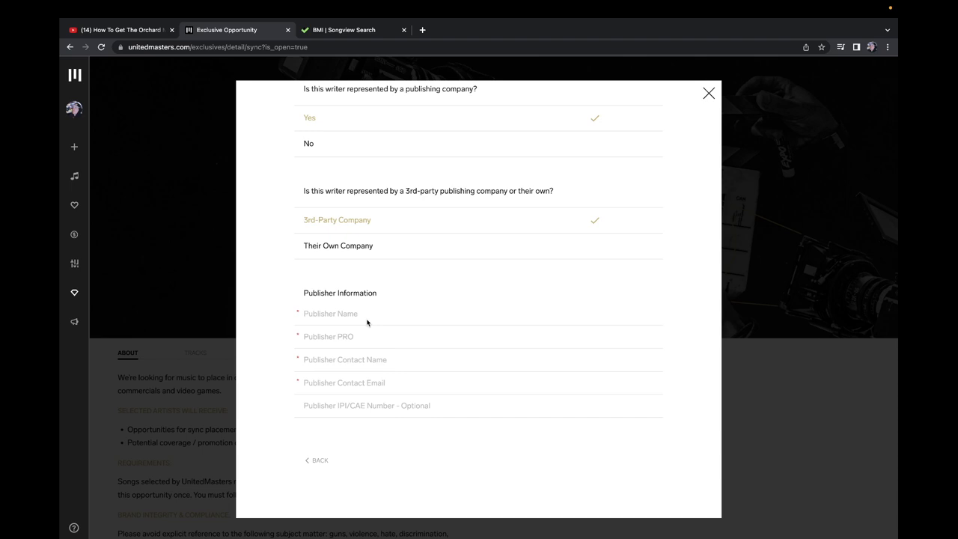
left_click(420, 32)
Step: Open BeatStars' 'What is my Publishing Designee Line?' article and select 'BeatStars Publishing Worldwide'
type("beatstra")
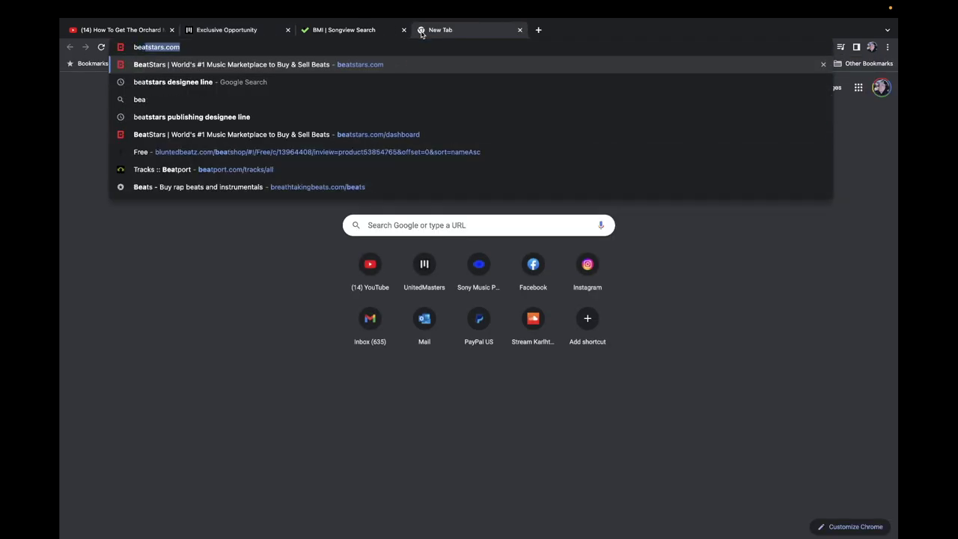
key("BackSpace")
key("BackSpace")
type("ars ")
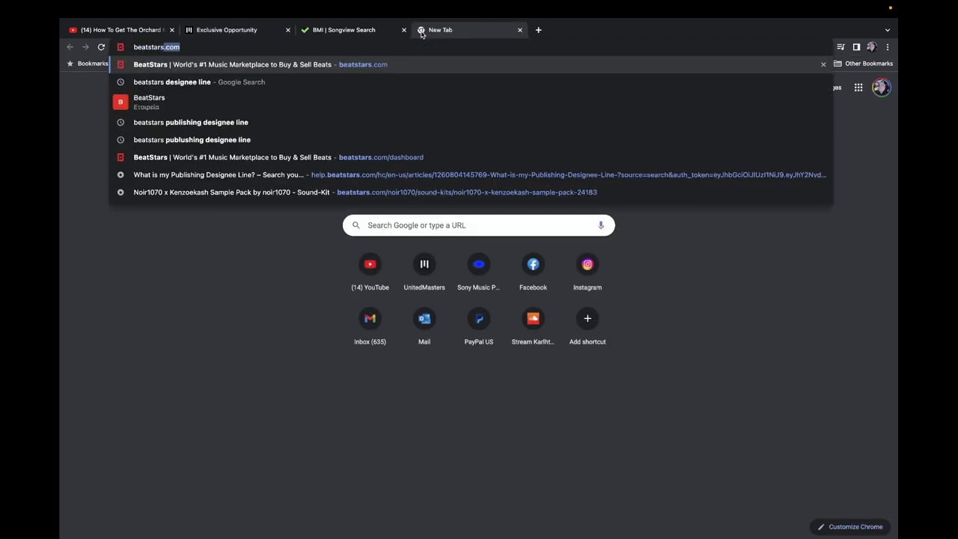
type("publi")
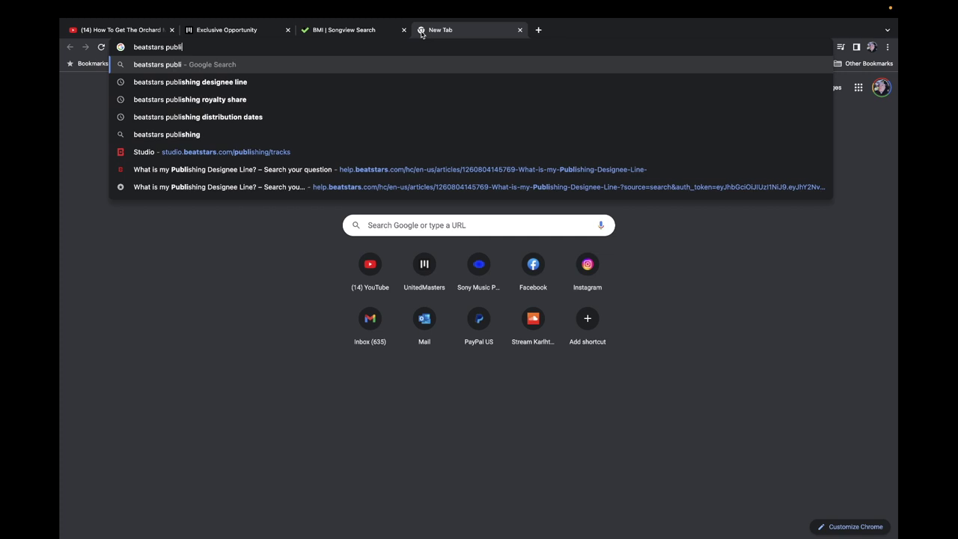
key("Down")
key("Return")
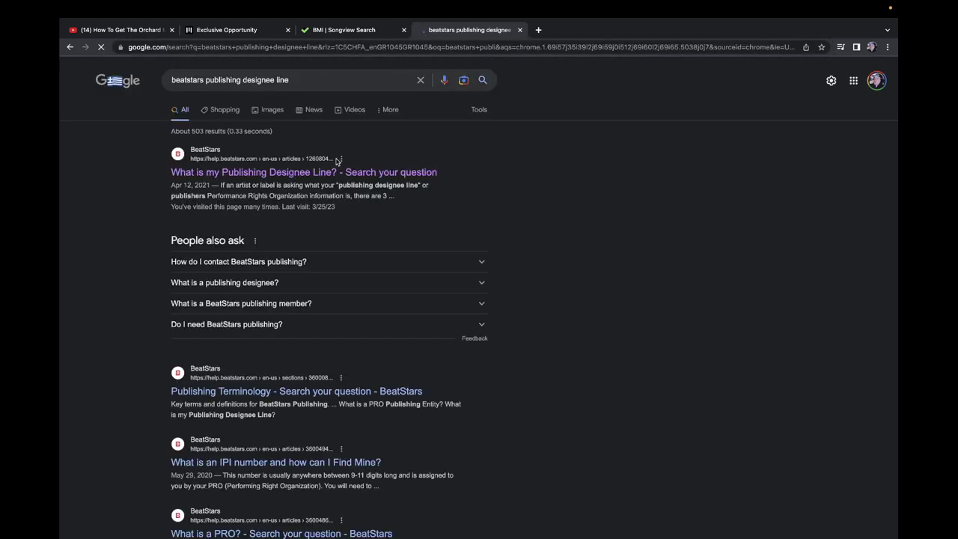
left_click(324, 171)
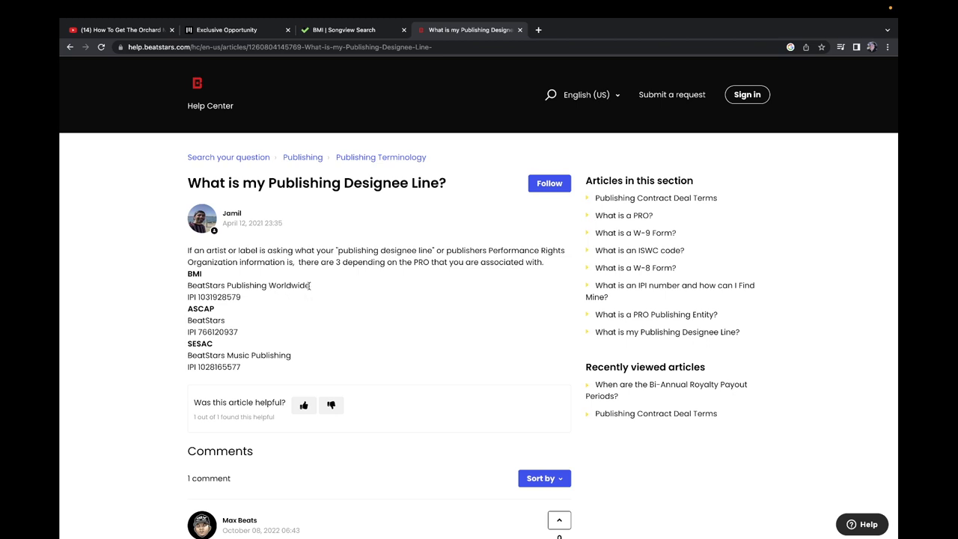
left_click_drag(311, 290, 187, 290)
key("super+c")
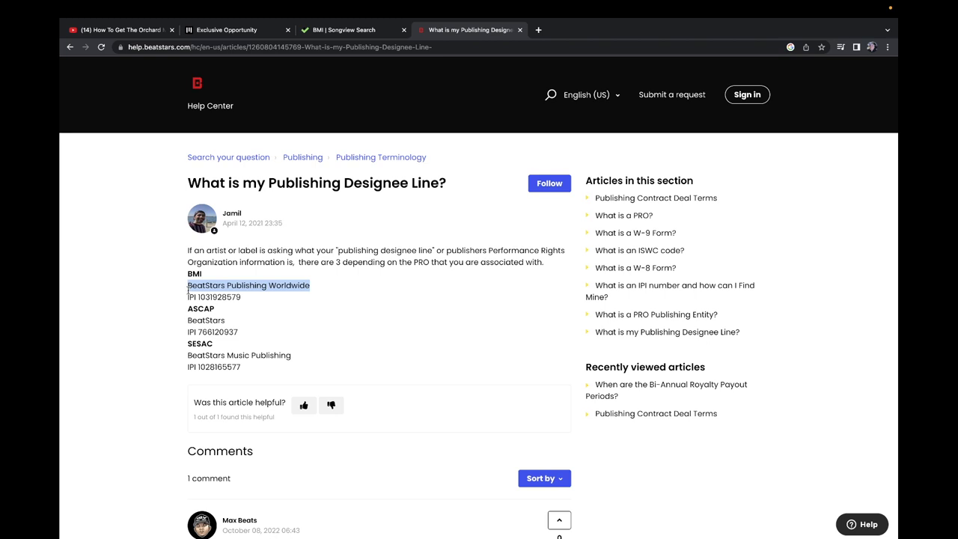
left_click(349, 31)
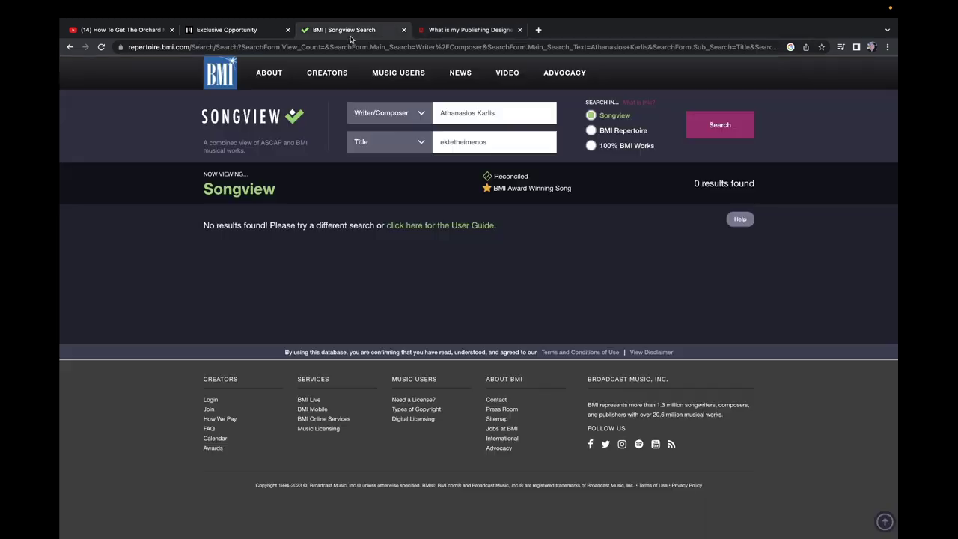
Step: Enter 'BeatStars Publishing Worldwide' as Publisher Name and BMI as Publisher PRO
left_click(253, 32)
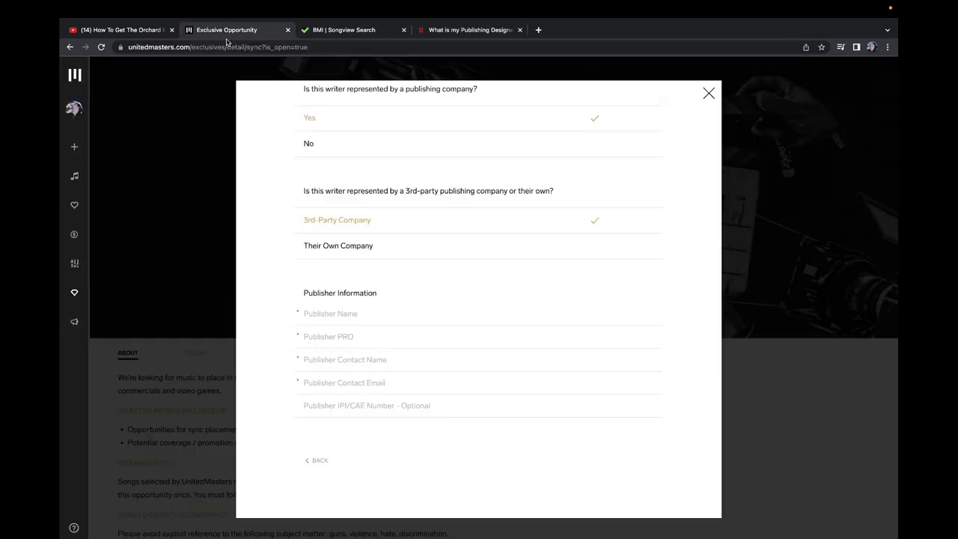
left_click(369, 316)
key("super+v")
left_click(362, 340)
type("BM")
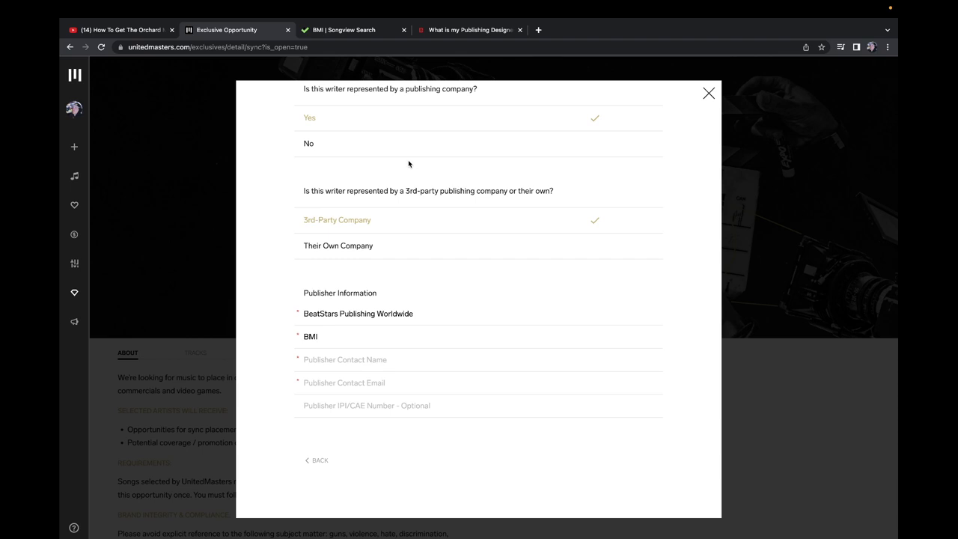
Step: Go to songtrust.com in a new tab and open its Sign In page
left_click(539, 30)
type("SONGTRU")
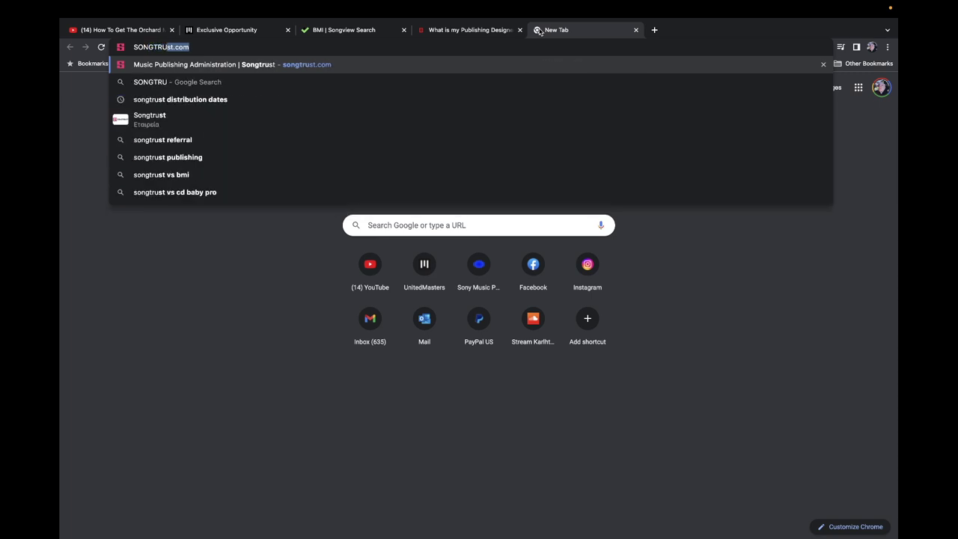
key("Return")
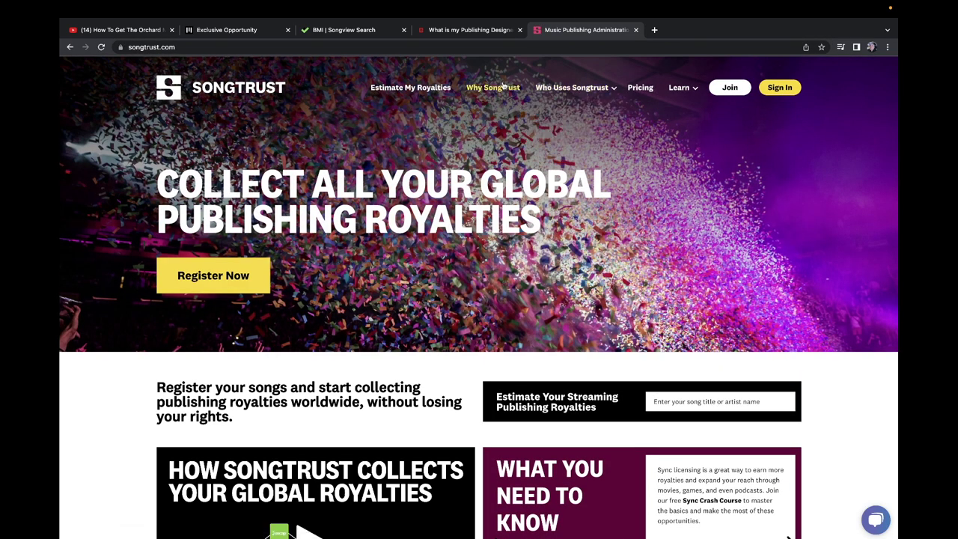
left_click(783, 88)
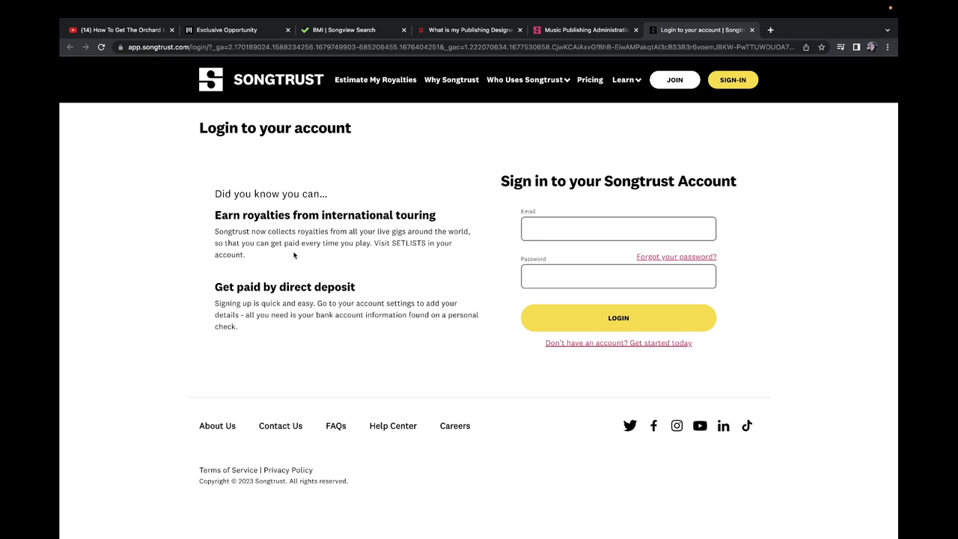
Step: Turn on input monitoring for GarageBand's Audio 1 track, then return to the Songtrust dashboard in Chrome
mouse_move(397, 535)
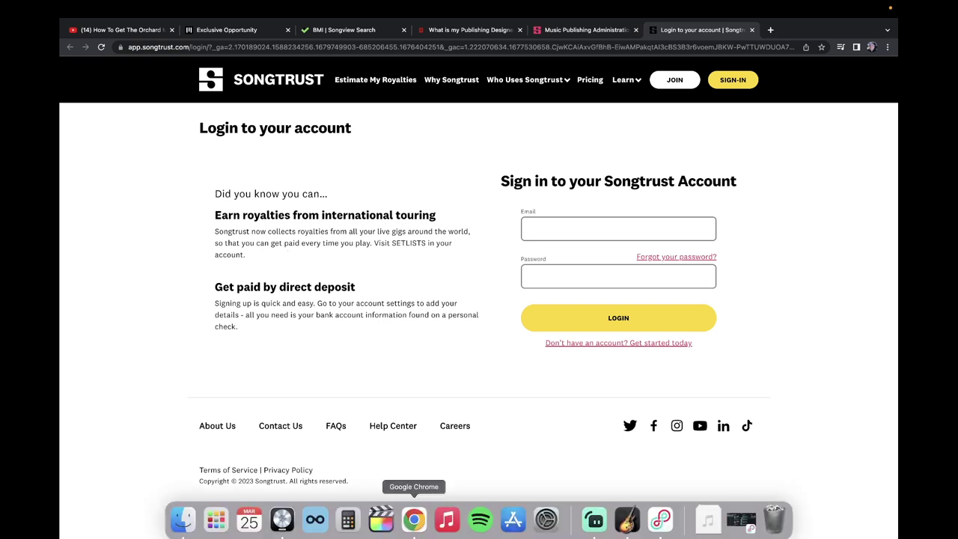
left_click(616, 529)
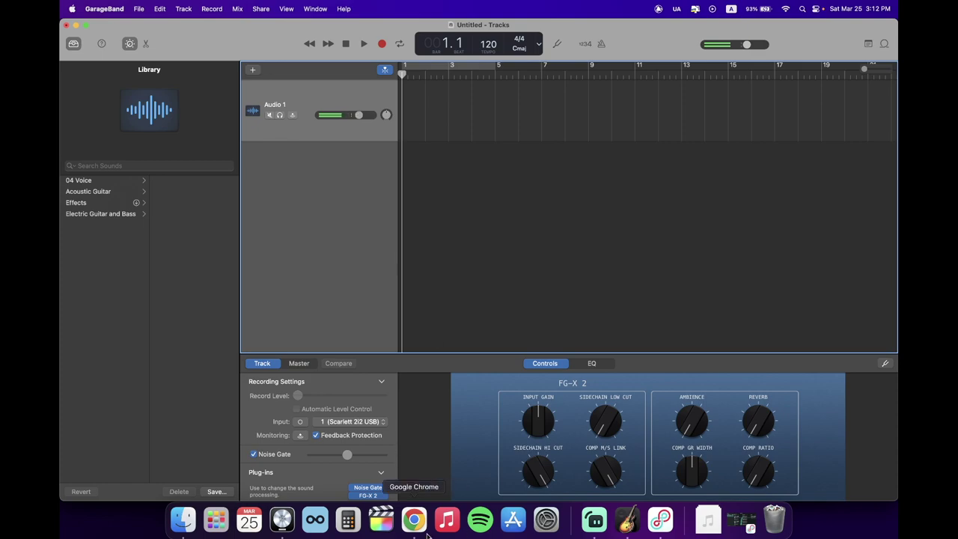
key("super+Tab")
left_click(627, 519)
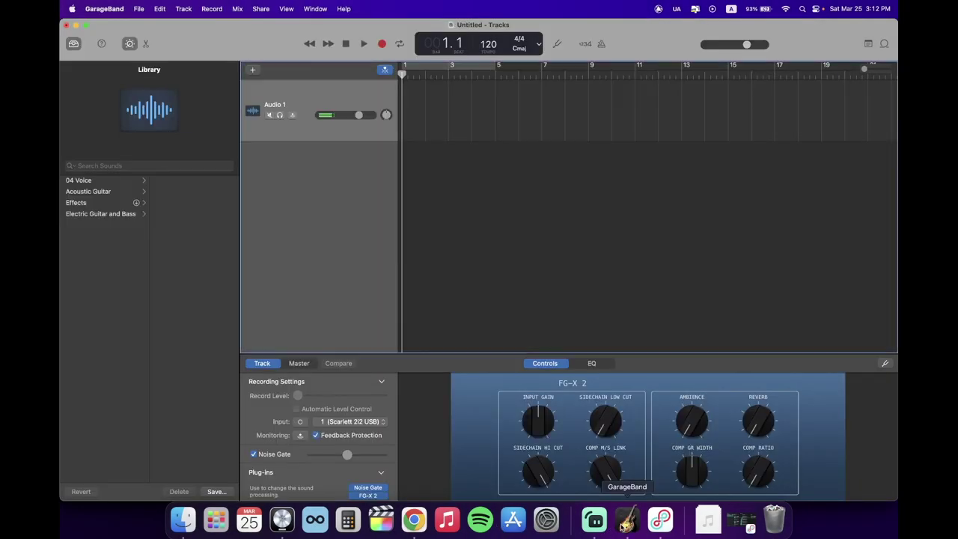
left_click(293, 116)
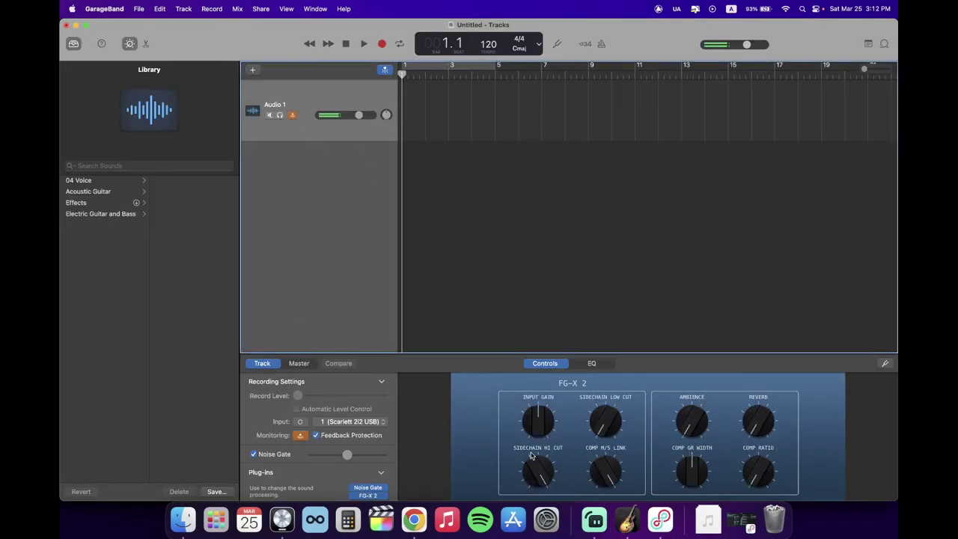
left_click(414, 519)
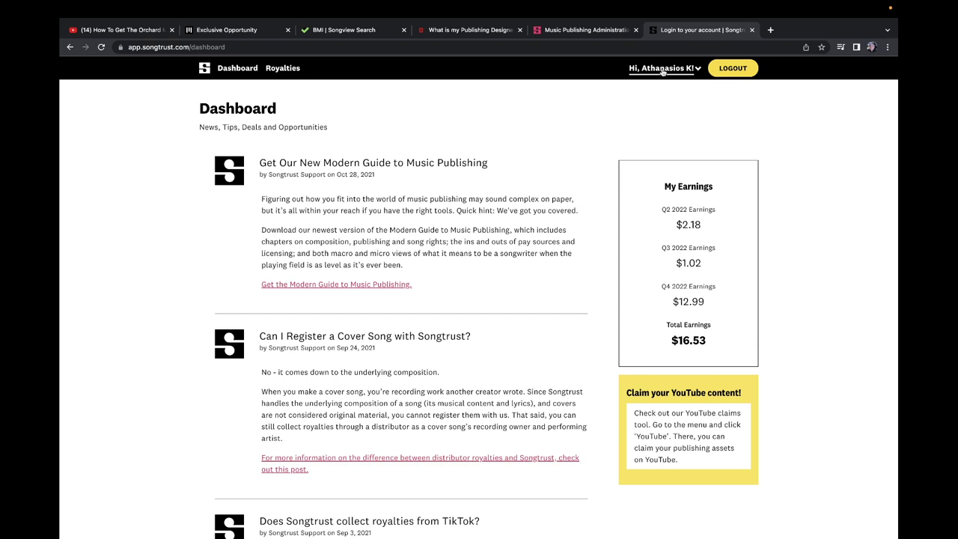
Step: Look over the Songtrust dashboard and account menu, then go to the Royalties page
left_click(661, 67)
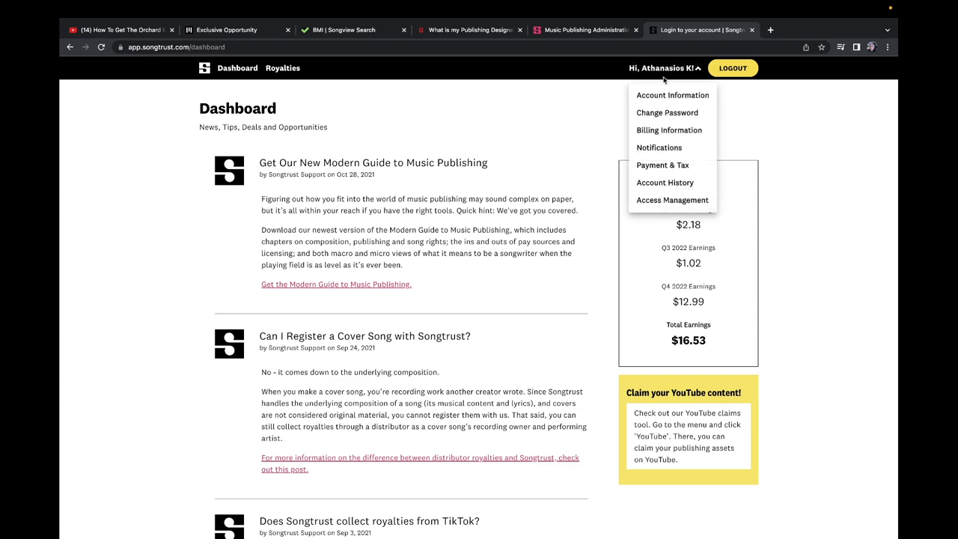
left_click(584, 89)
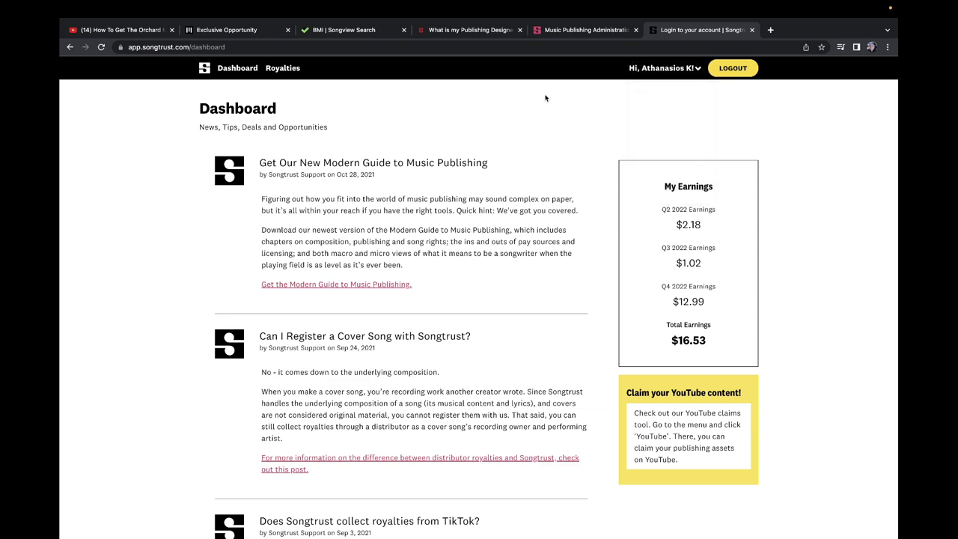
scroll(395, 175, "down", 4)
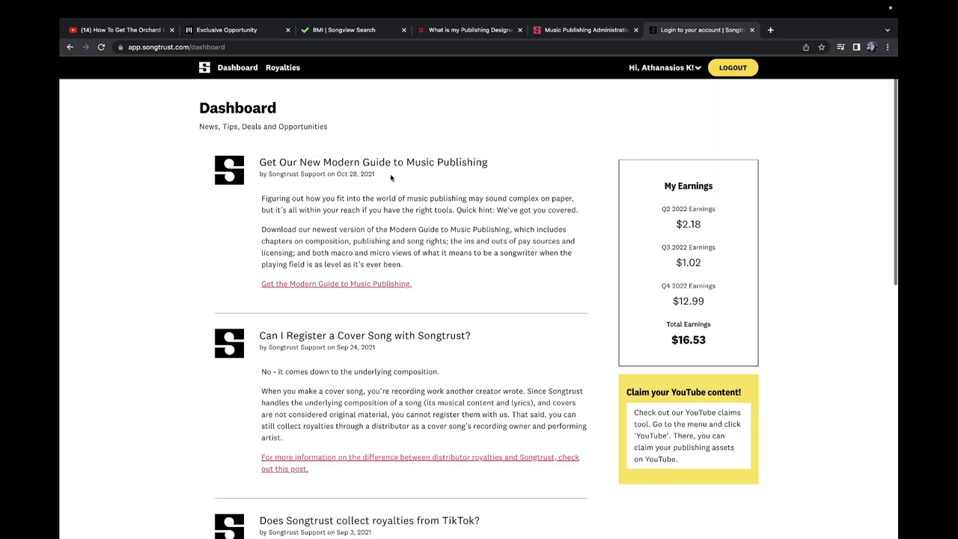
scroll(394, 175, "down", 4)
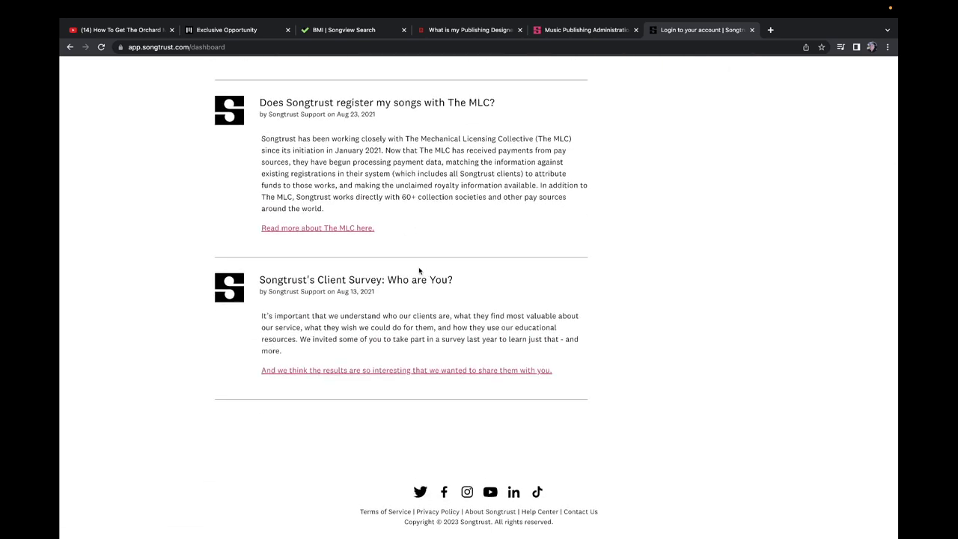
scroll(420, 267, "up", 5)
scroll(524, 230, "up", 3)
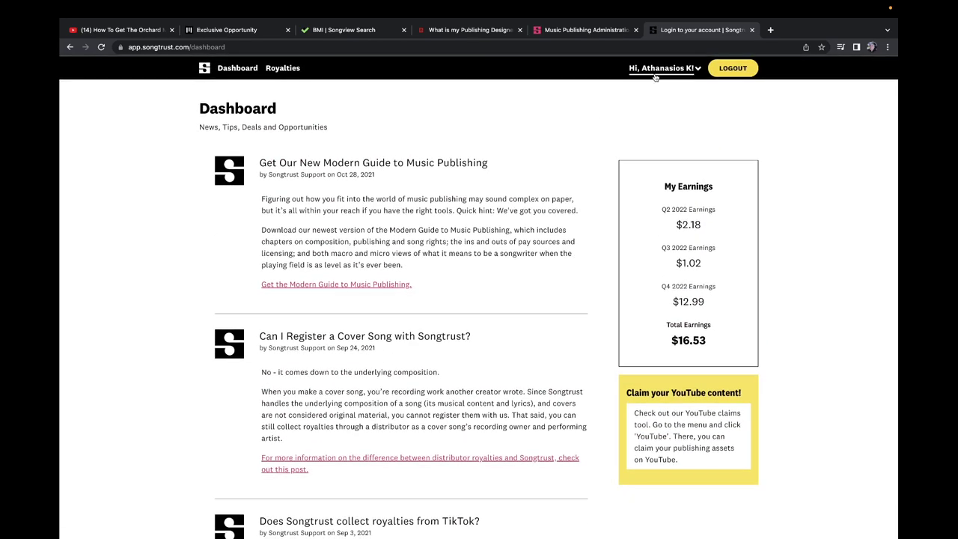
left_click(656, 71)
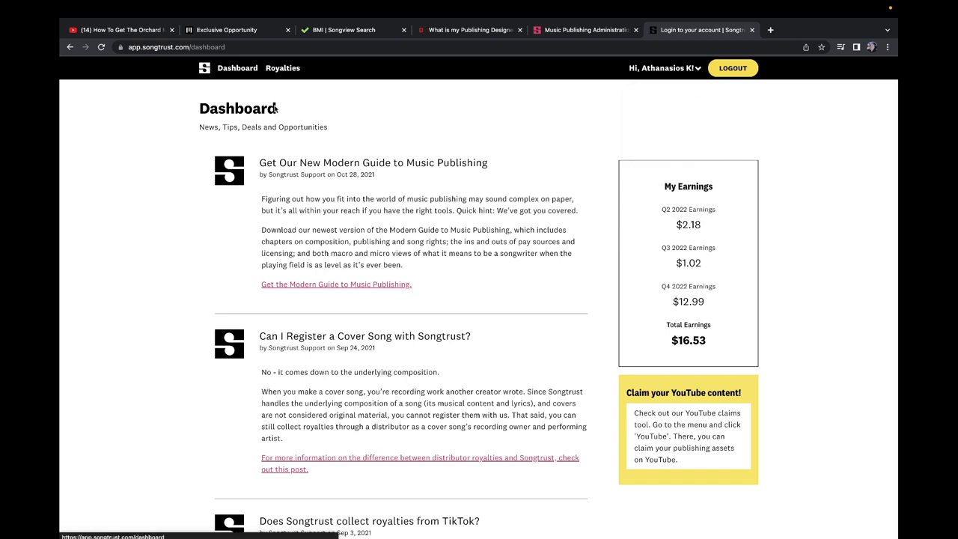
left_click(281, 68)
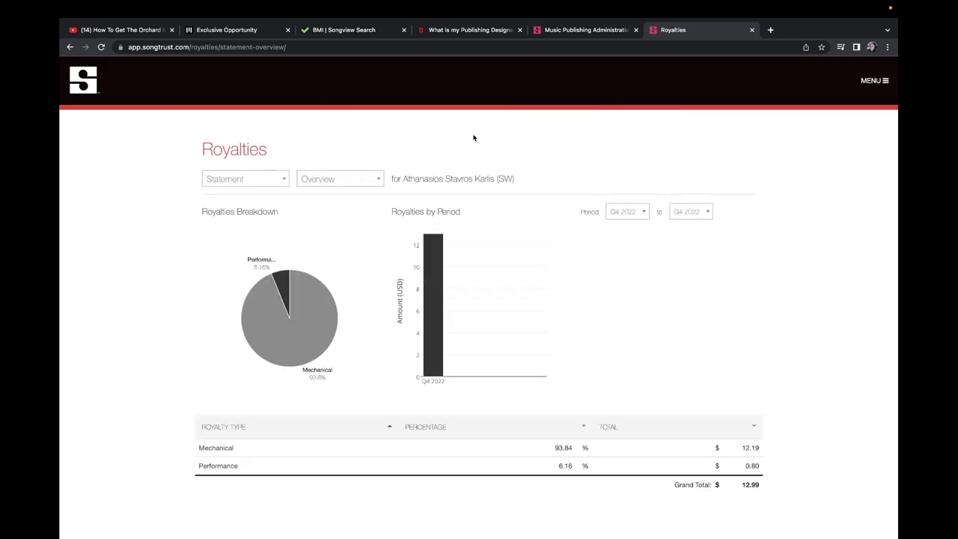
left_click(877, 84)
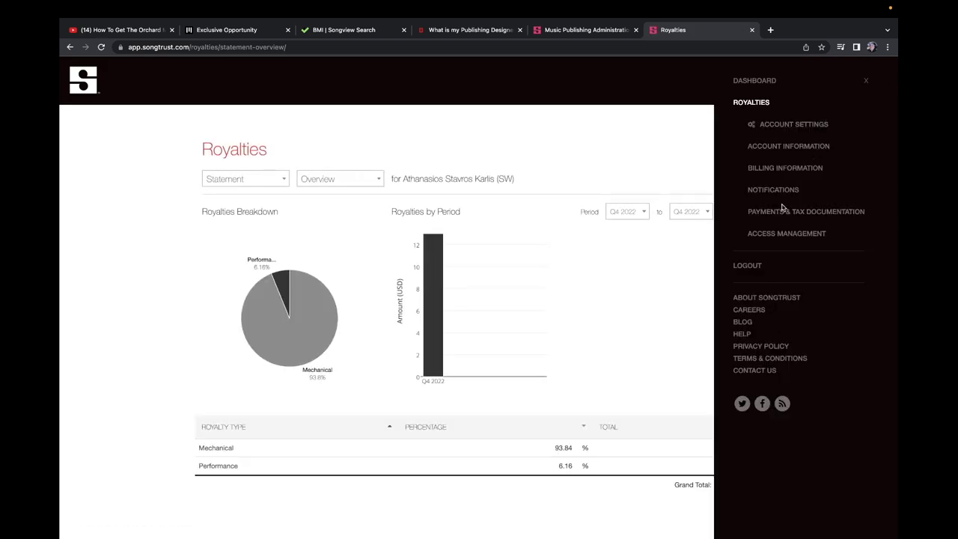
left_click(539, 131)
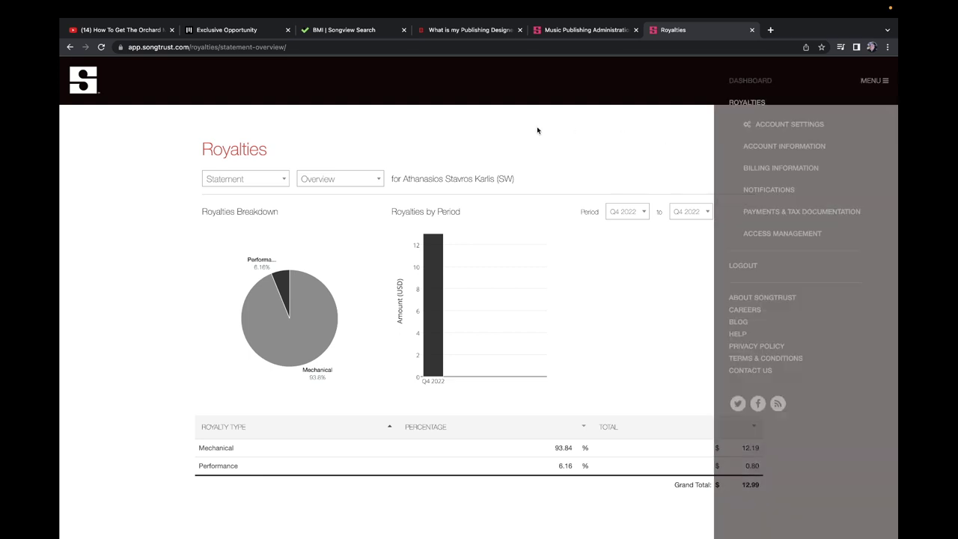
mouse_move(633, 533)
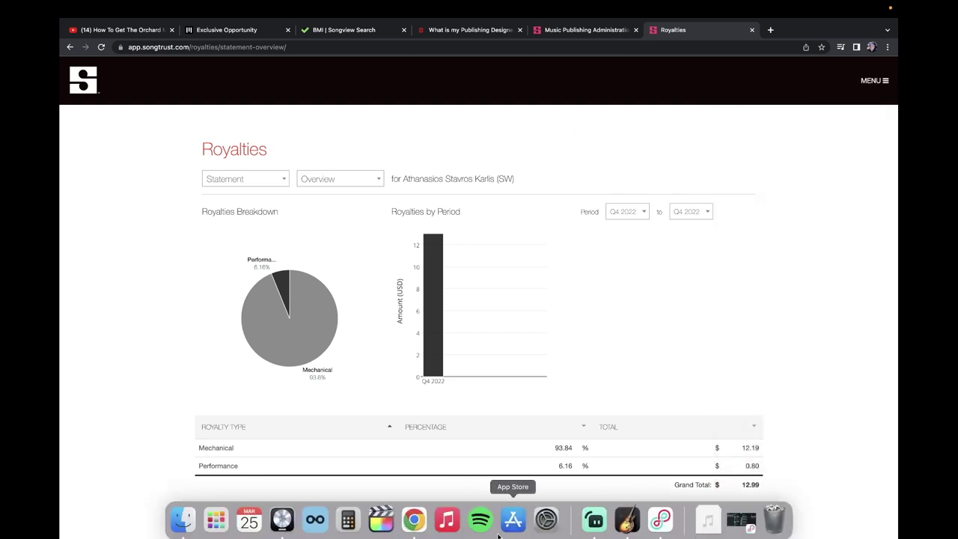
left_click(594, 529)
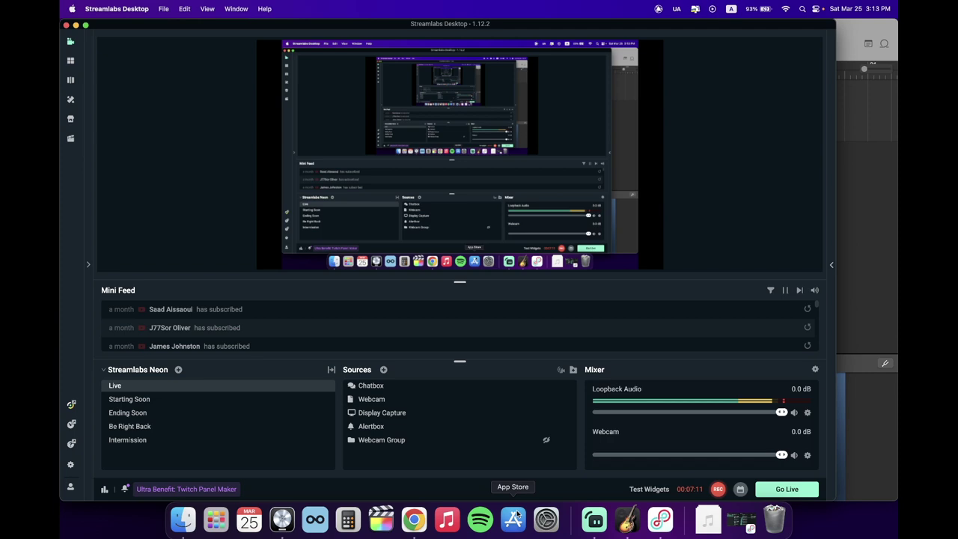
left_click(414, 519)
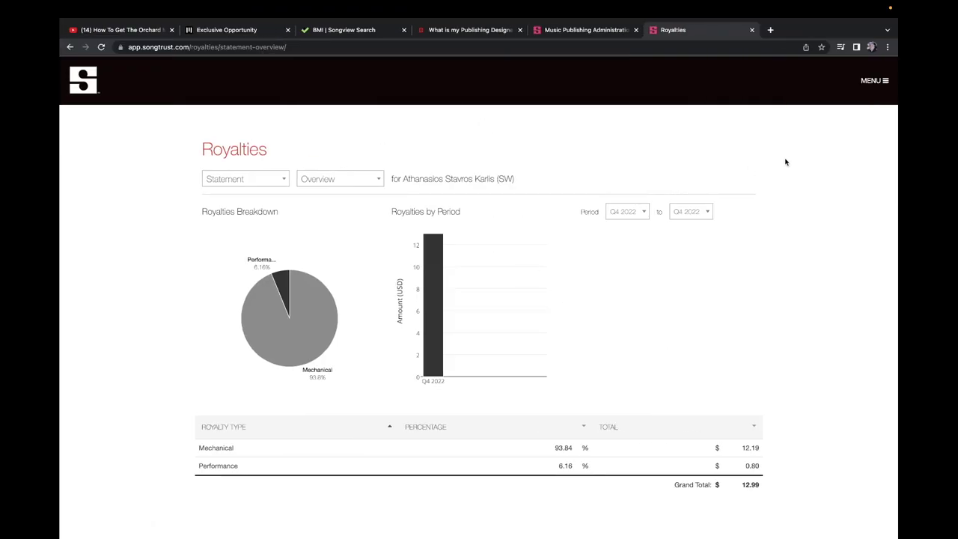
left_click(884, 82)
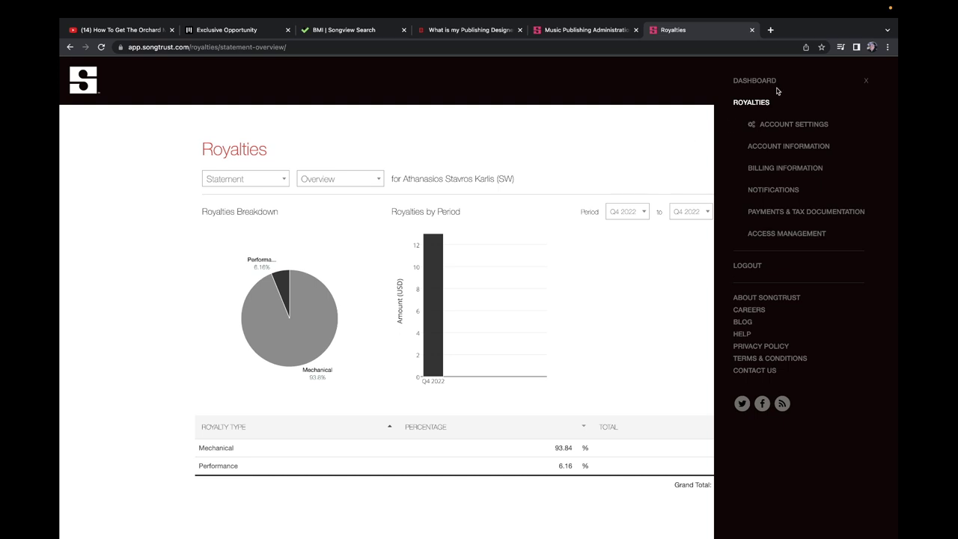
left_click(565, 116)
Step: Search Google for 'songtrust pricing' from the address bar
left_click(716, 47)
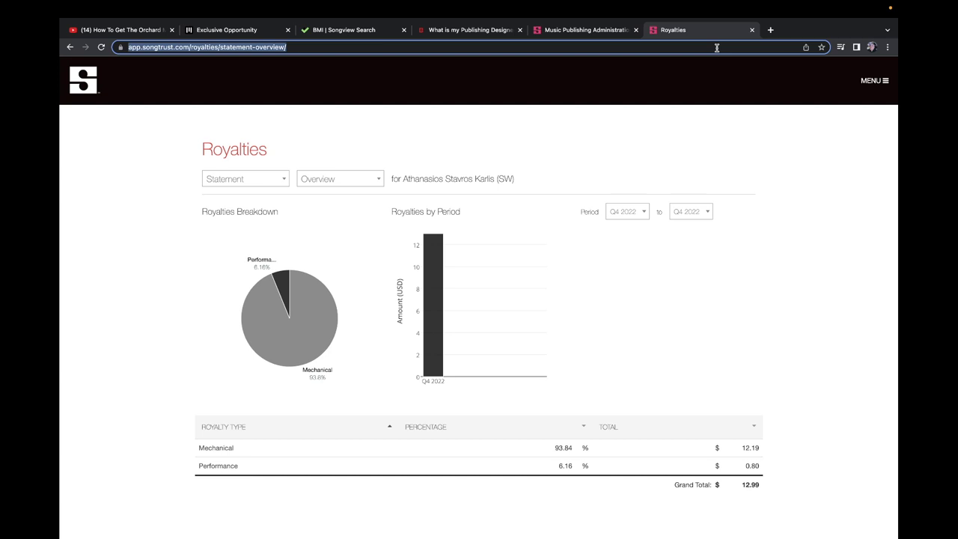
type("songtrust")
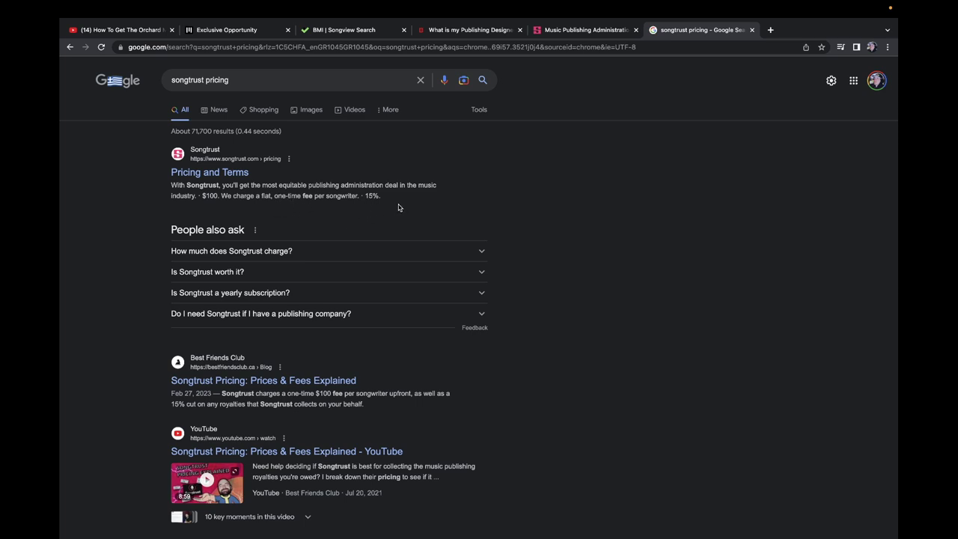
Step: Fill the publisher contact name with BeatStars Publishing Worldwide and enter the publisher e-mail
left_click(255, 30)
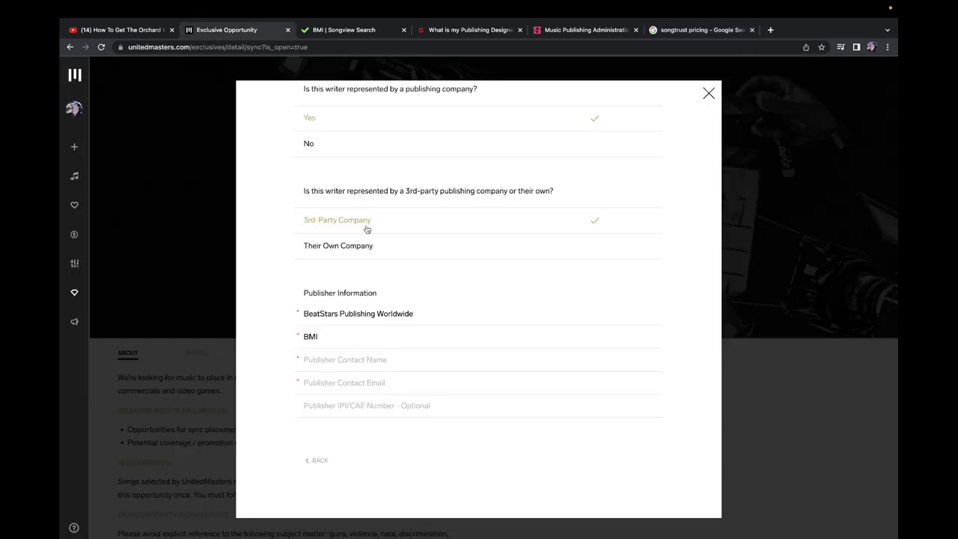
left_click(574, 34)
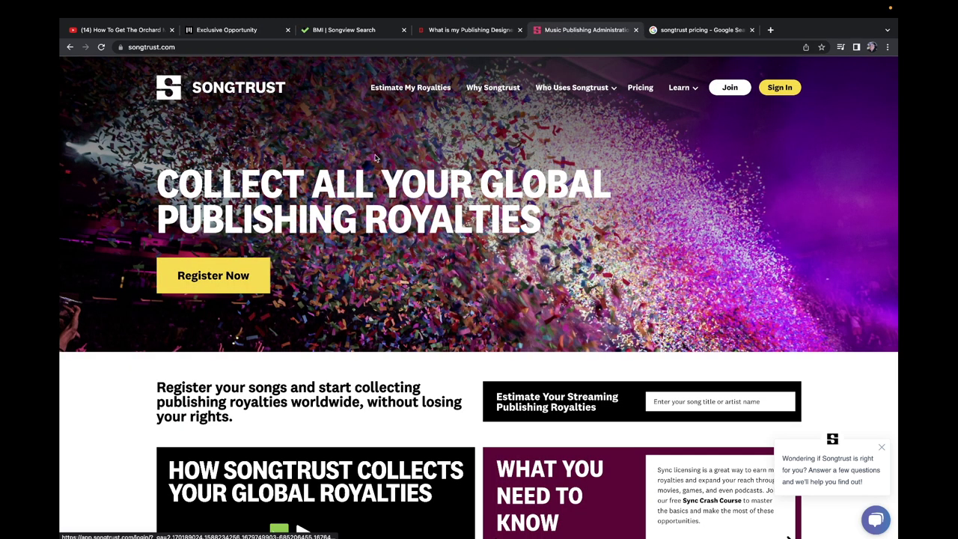
left_click(470, 30)
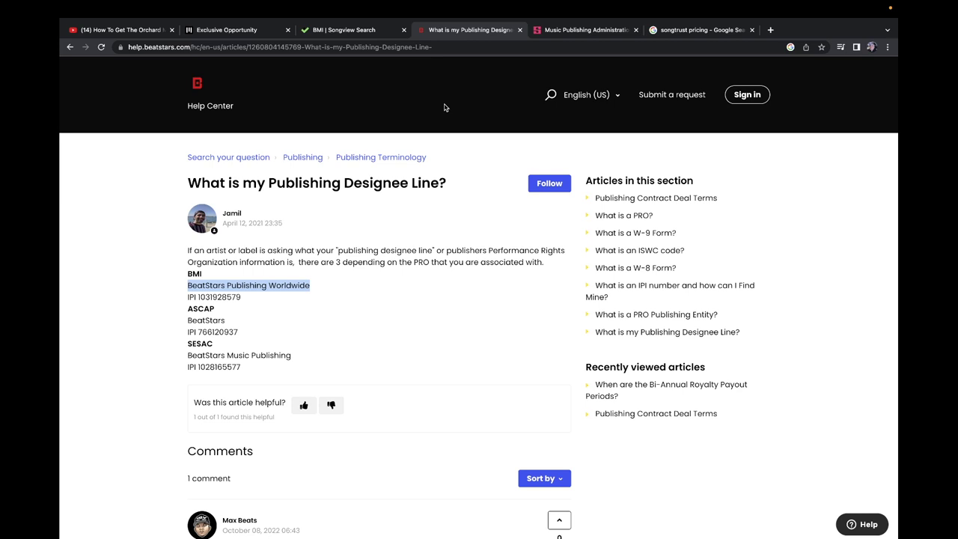
left_click(251, 30)
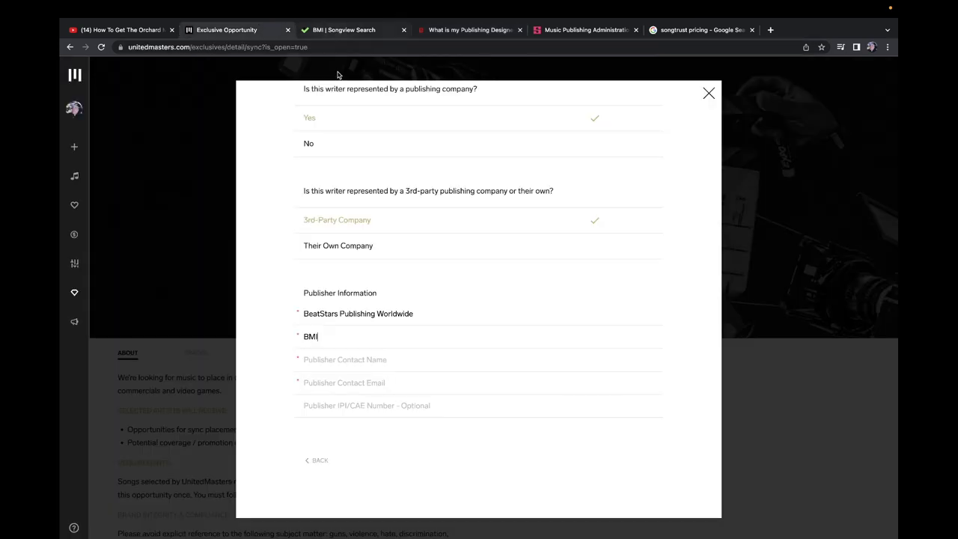
left_click(353, 359)
type("BeatStars Publishing Worldwide")
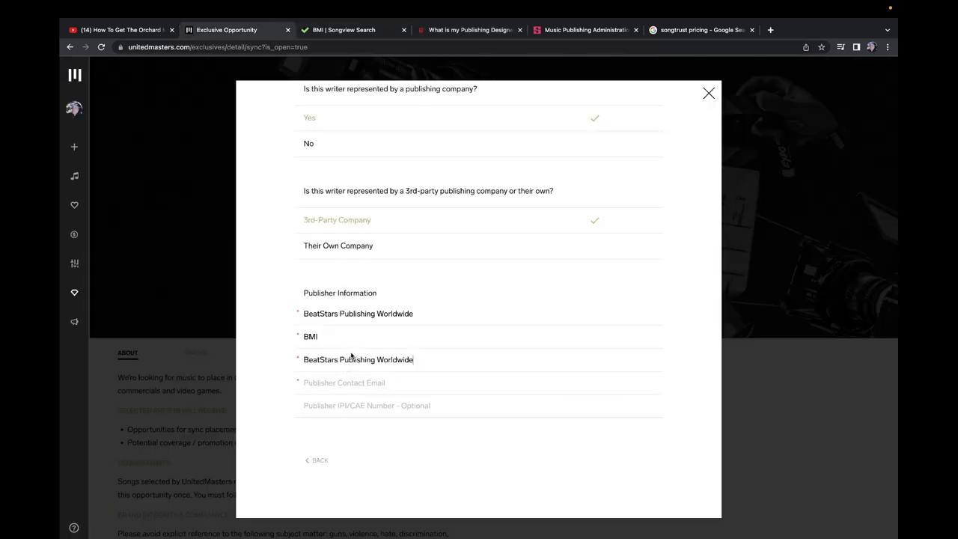
left_click(360, 385)
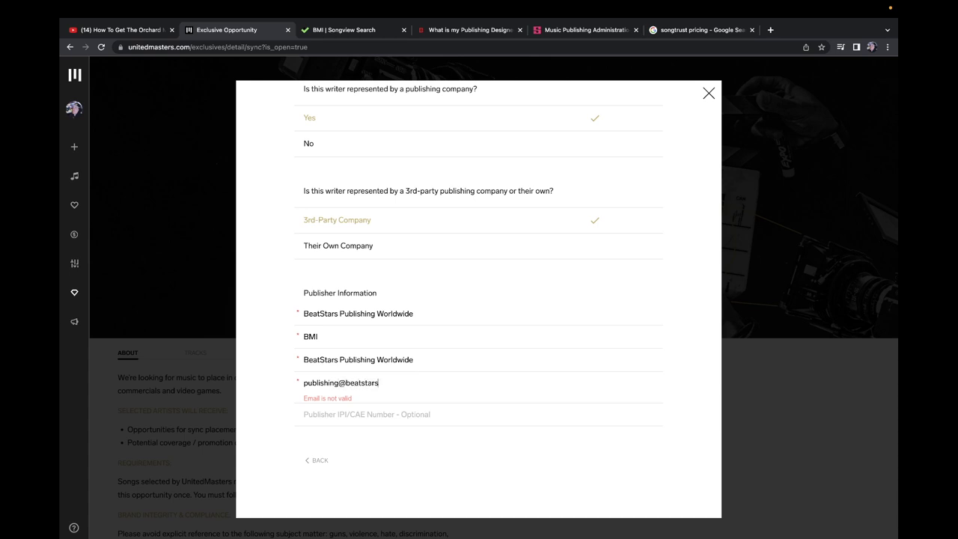
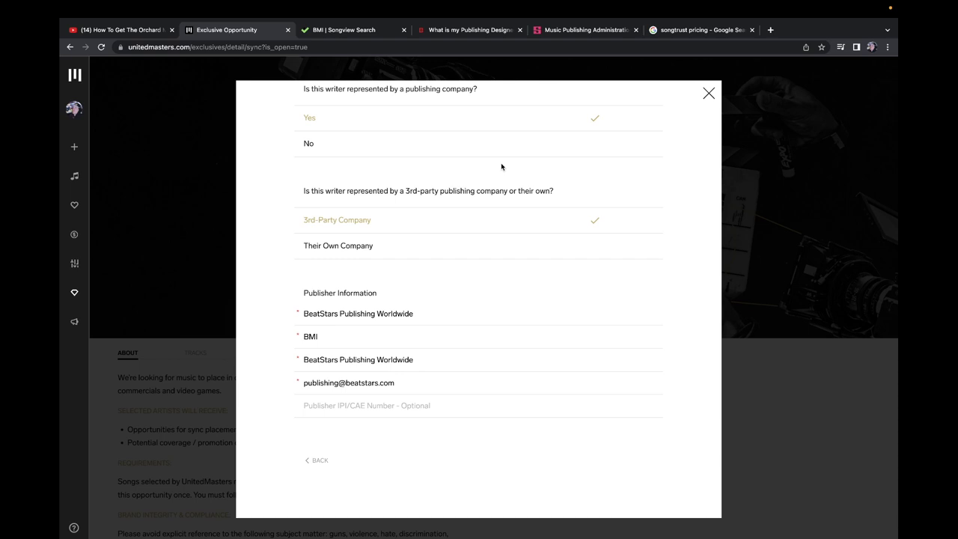
Step: Copy the SESAC IPI number from the BeatStars article into the publisher IPI field
left_click(461, 33)
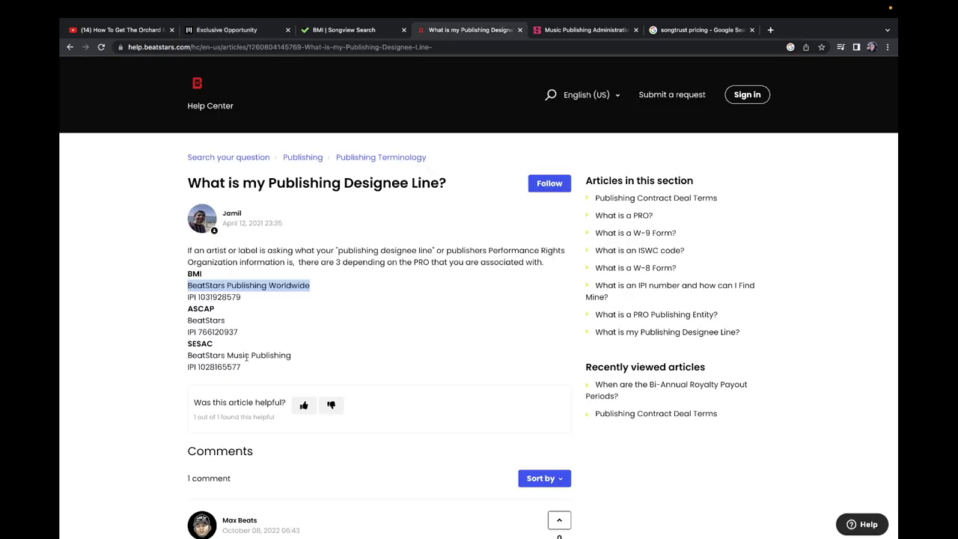
left_click_drag(241, 367, 199, 368)
key("ctrl+c")
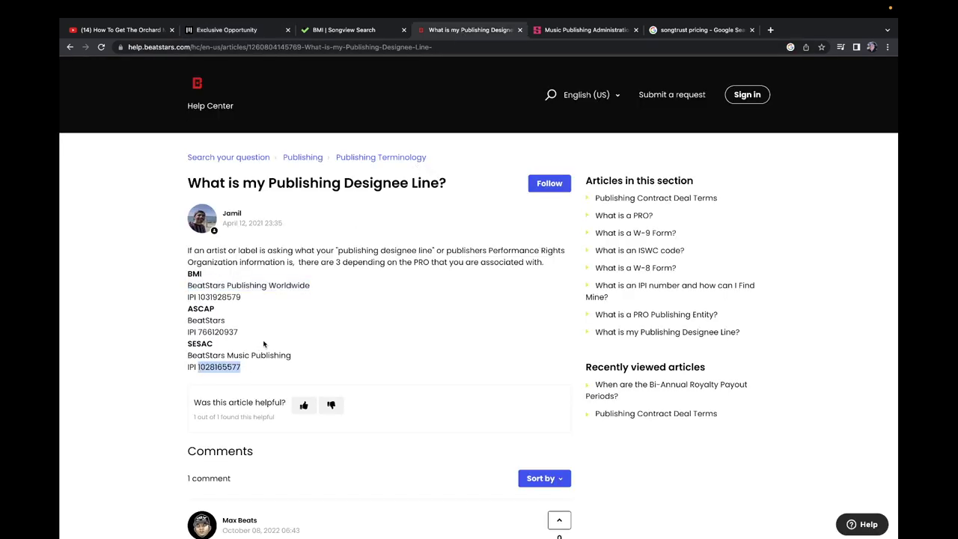
left_click(353, 30)
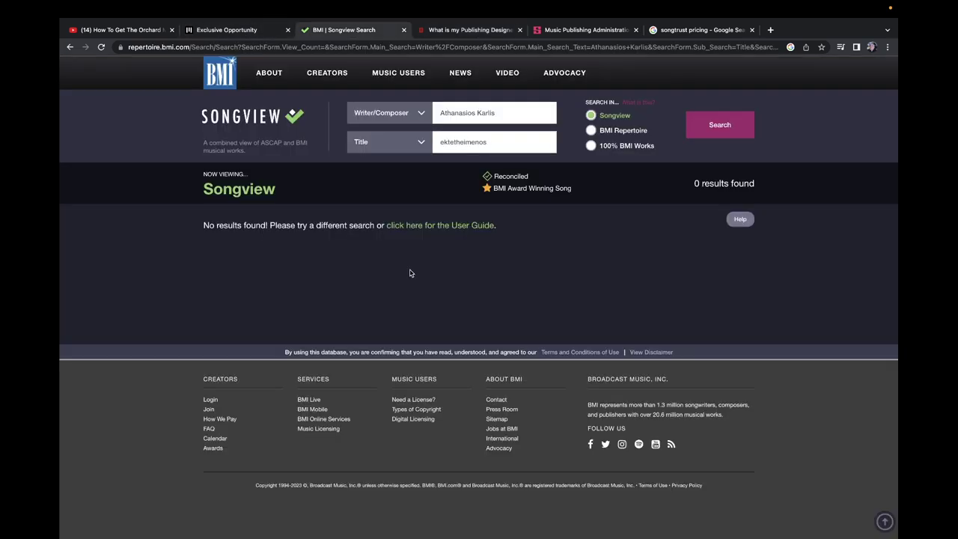
left_click(254, 30)
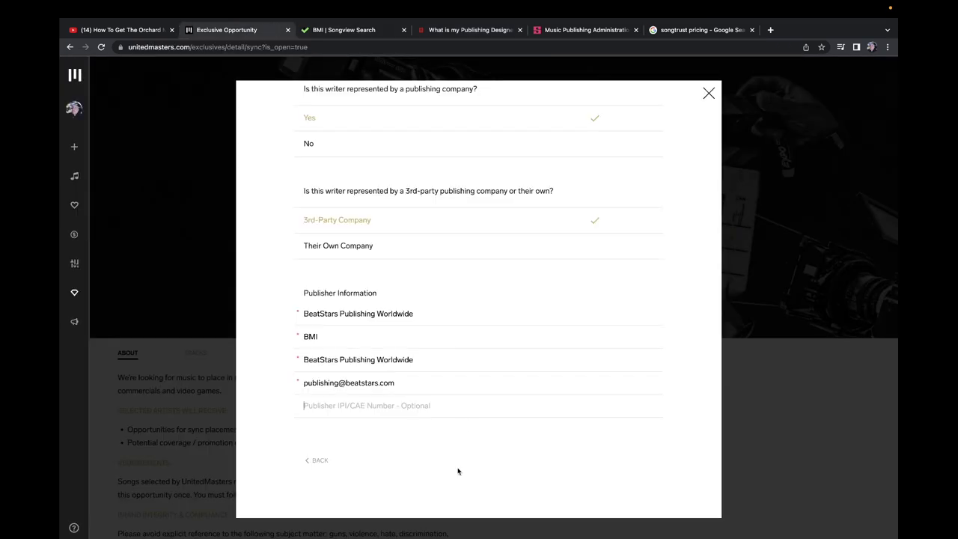
left_click(367, 415)
key("ctrl+v")
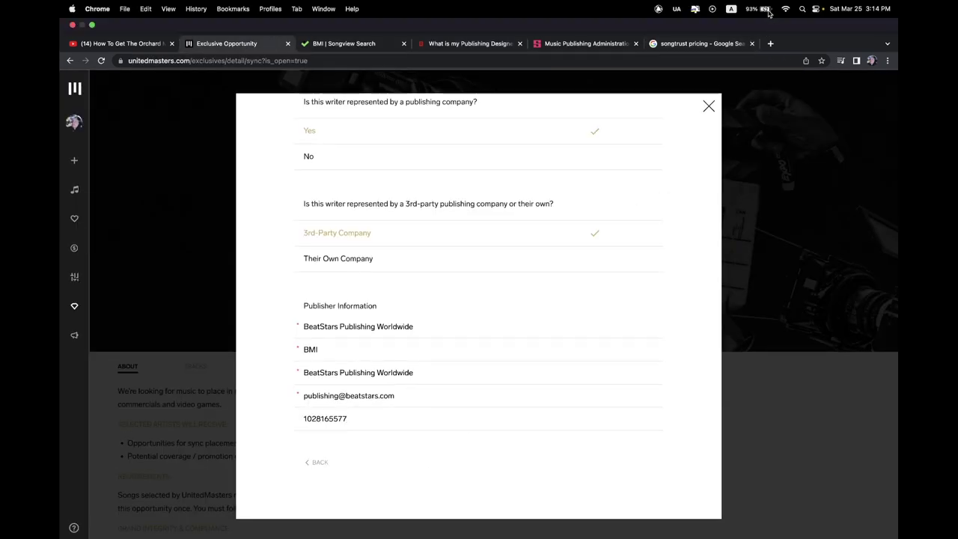
left_click(772, 43)
Step: Go to the Too Lost website and open its sign-in page
type("too")
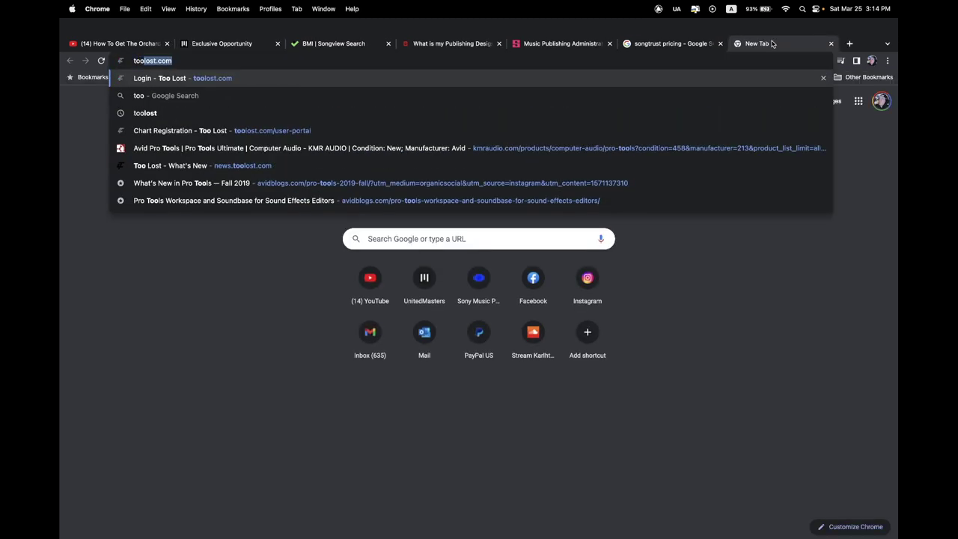
key("Return")
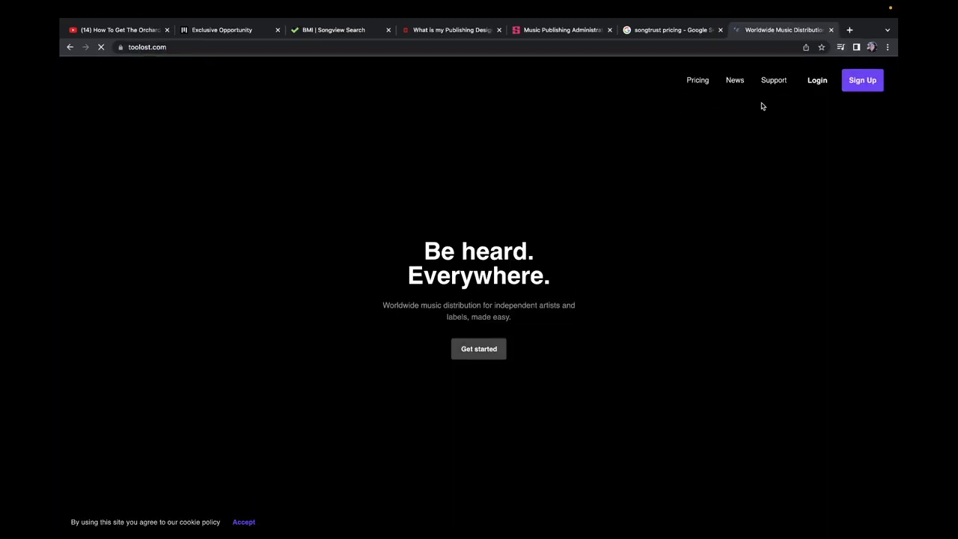
left_click(816, 83)
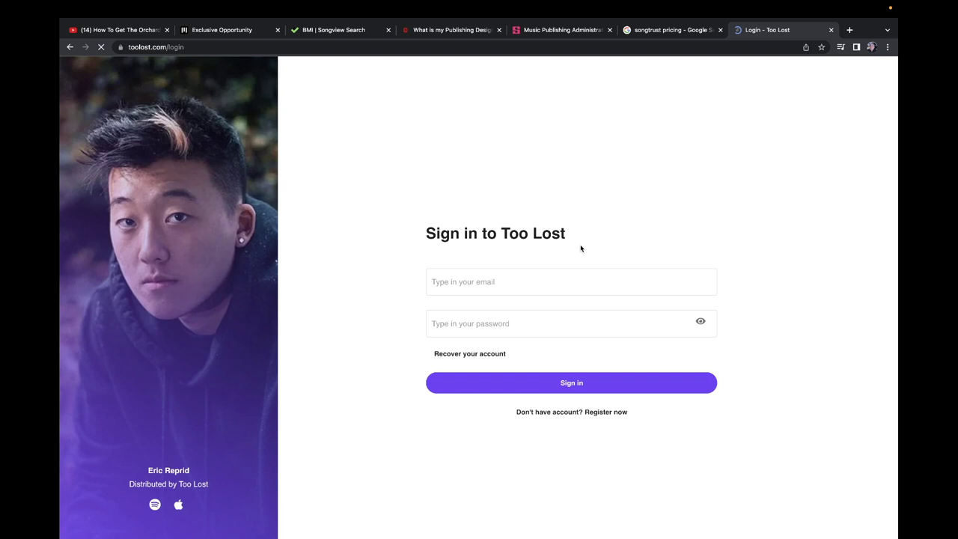
Step: From the Too Lost portal dashboard, open the Copyright Registration section
mouse_move(514, 528)
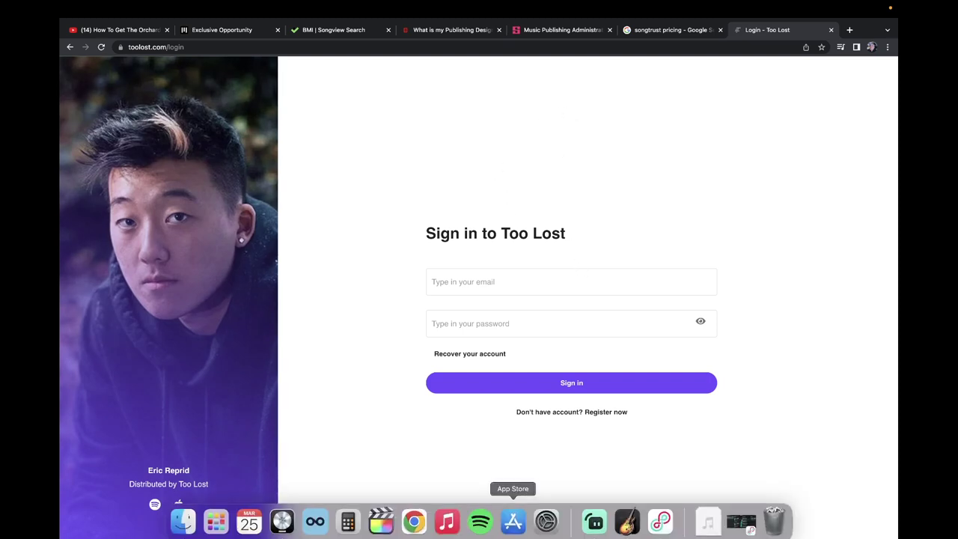
left_click(595, 524)
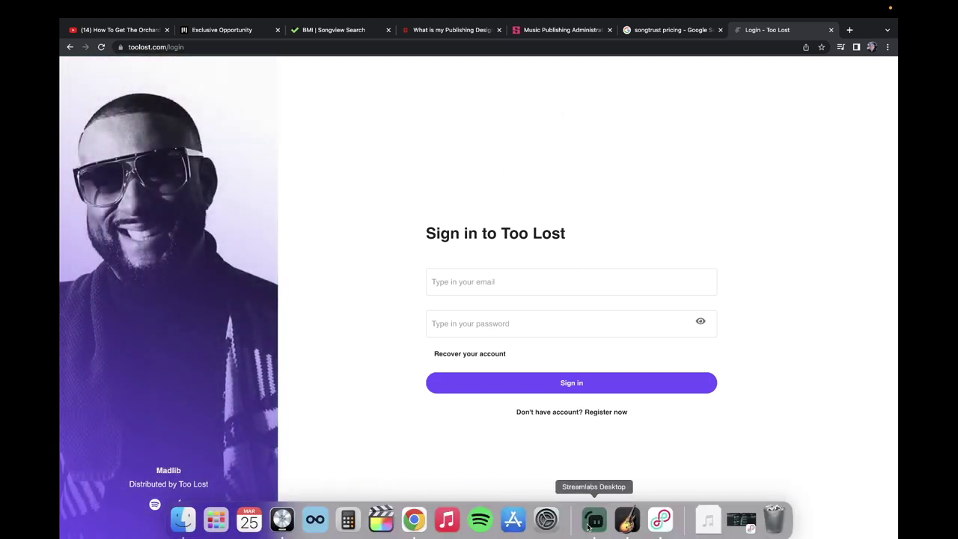
left_click(413, 524)
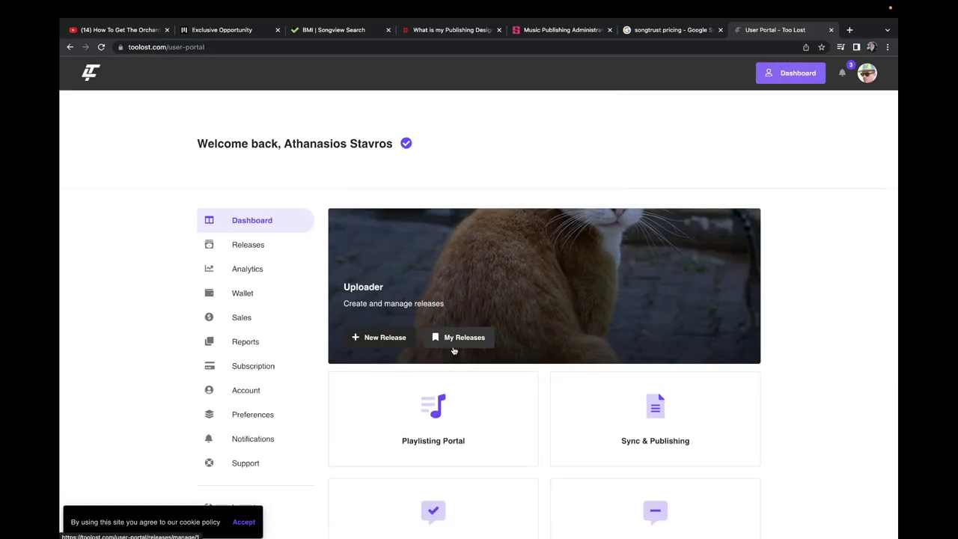
scroll(453, 350, "down", 10)
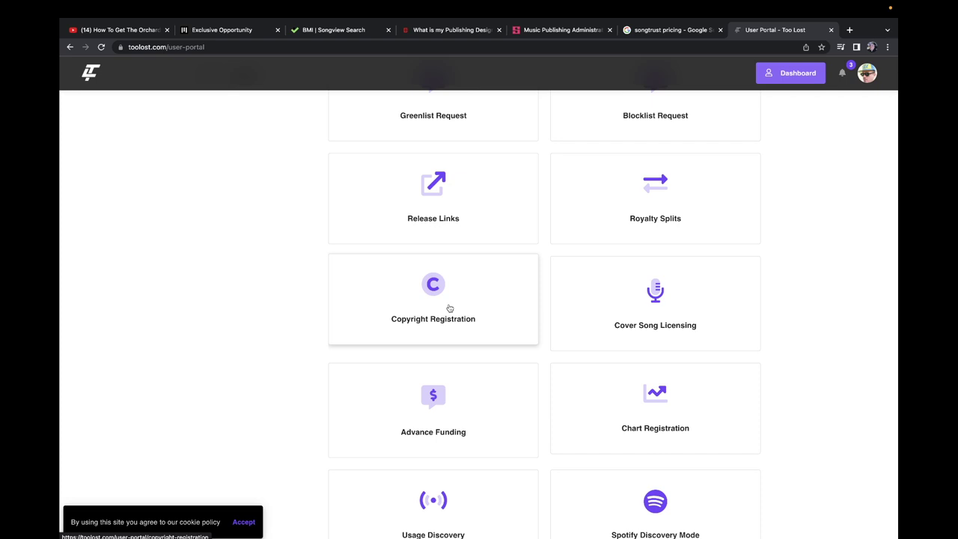
left_click(452, 291)
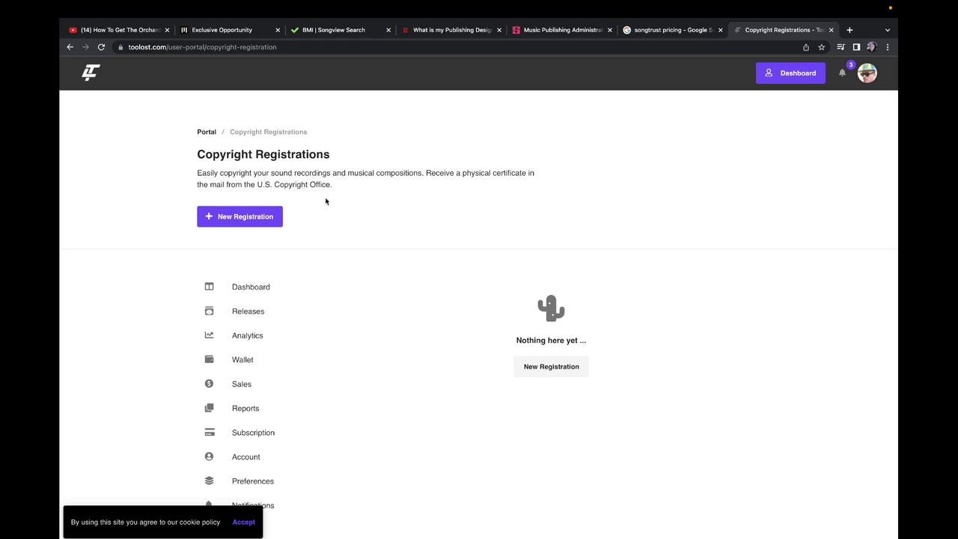
Step: Start a new copyright registration, accept the cookie notice, and pick the Dancing all Day release
left_click(257, 222)
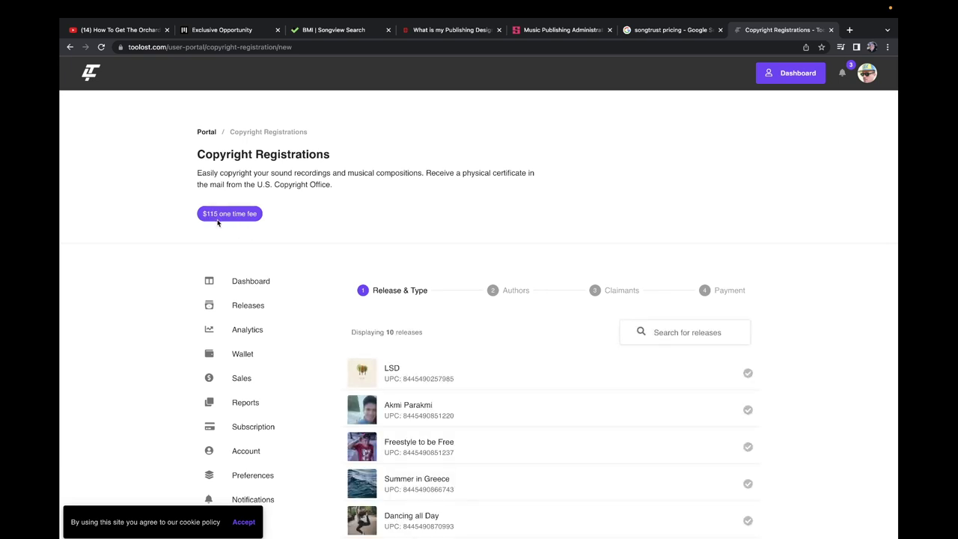
left_click(243, 523)
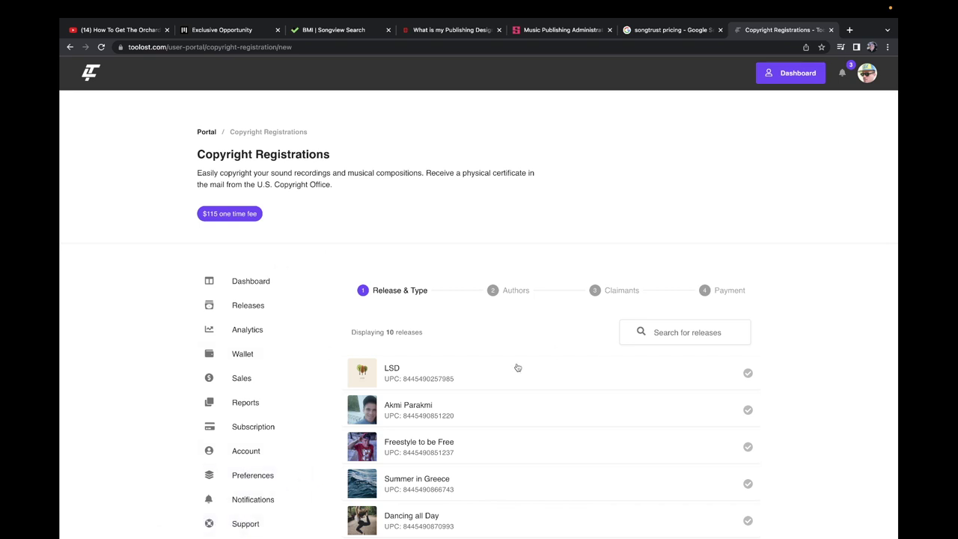
scroll(517, 366, "down", 3)
scroll(517, 360, "up", 3)
scroll(423, 307, "down", 5)
left_click(422, 207)
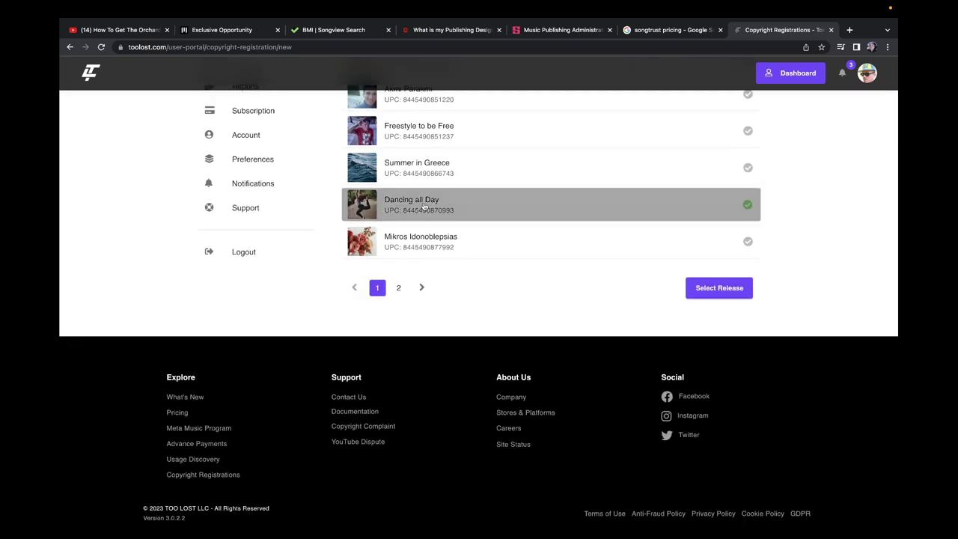
scroll(646, 313, "up", 5)
scroll(545, 303, "down", 2)
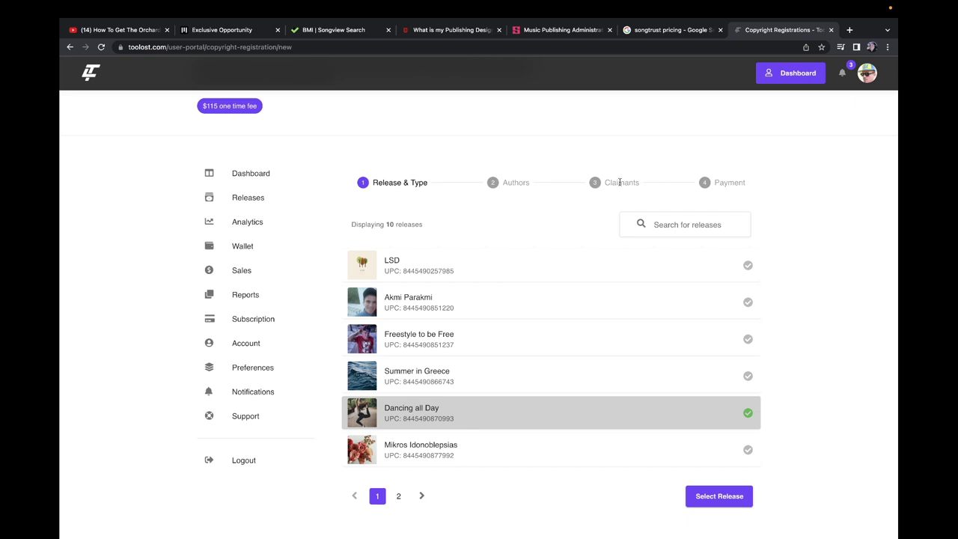
scroll(396, 303, "up", 2)
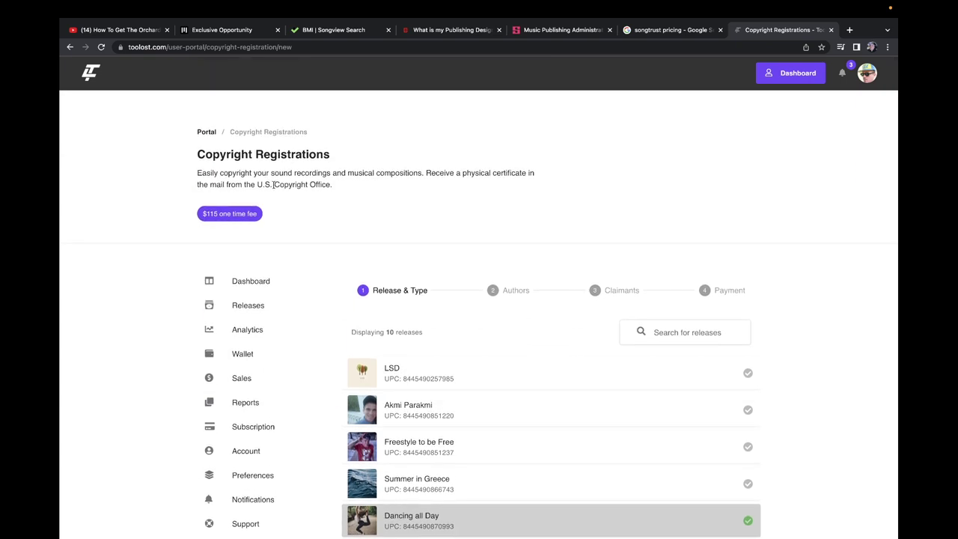
Step: Return to the dashboard and start a new copyright registration again
left_click(207, 133)
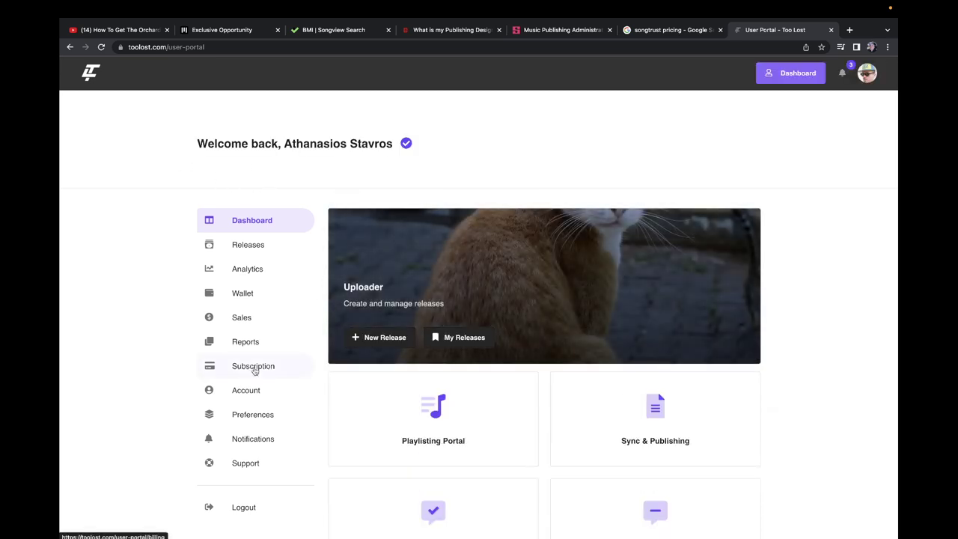
scroll(355, 363, "down", 7)
left_click(405, 334)
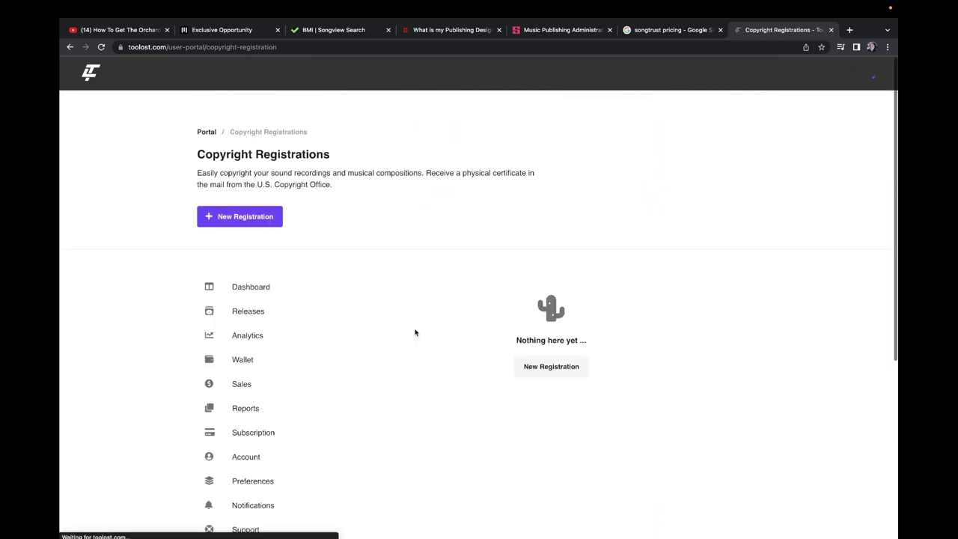
left_click(233, 221)
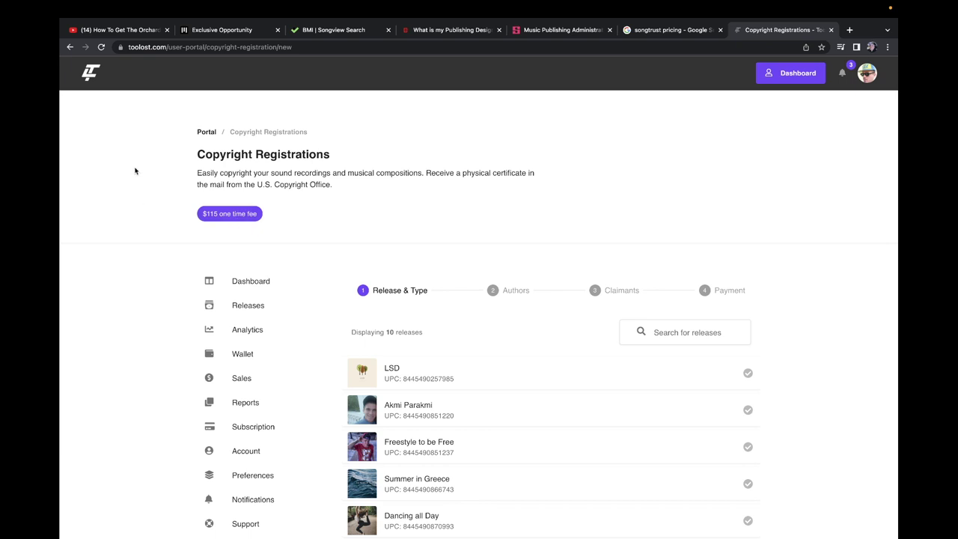
Step: Review the Too Lost wallet's $1.26 balance and royalty transactions
left_click(90, 73)
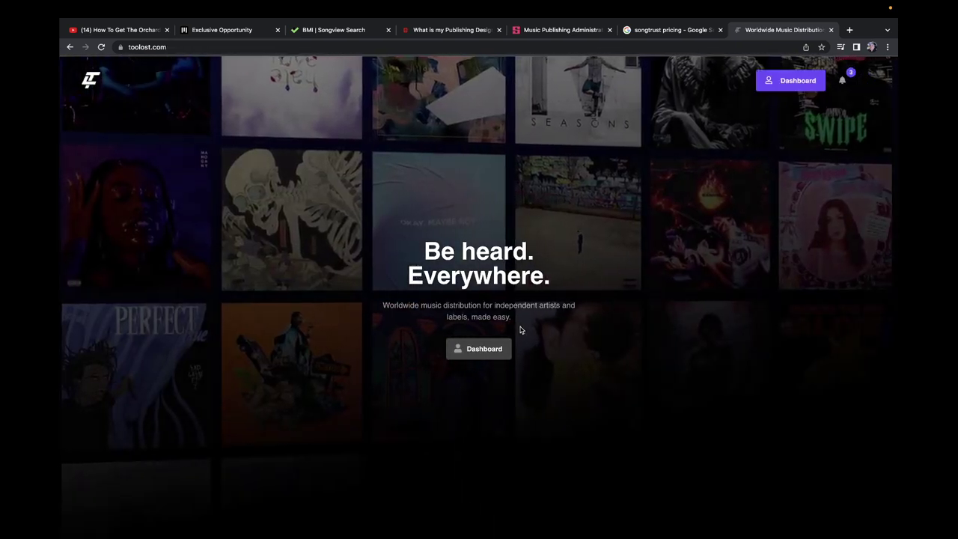
left_click(813, 81)
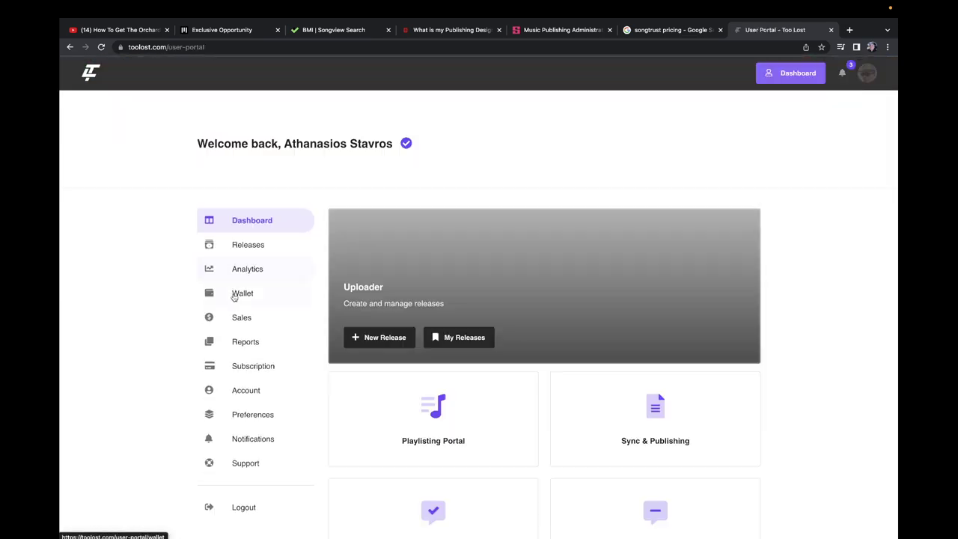
left_click(257, 293)
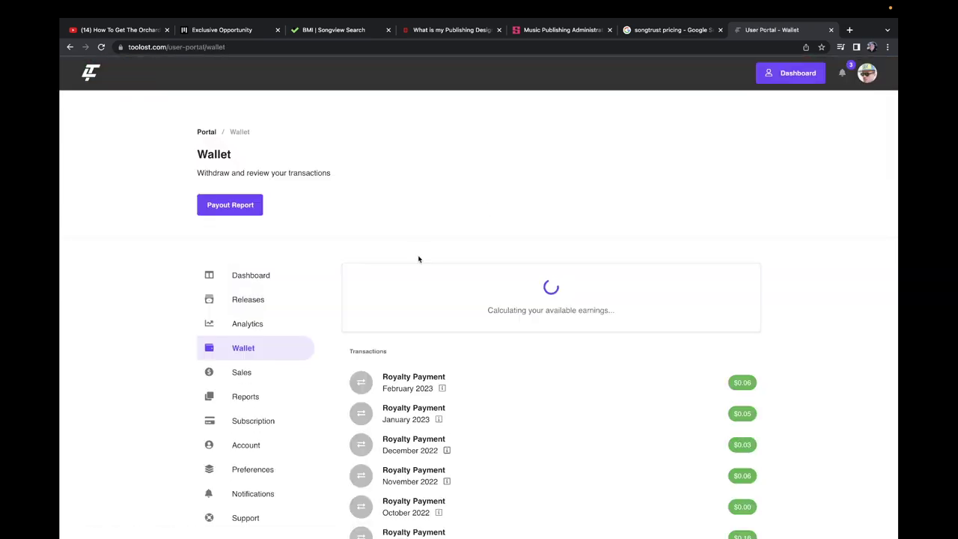
scroll(412, 259, "down", 3)
scroll(413, 259, "up", 3)
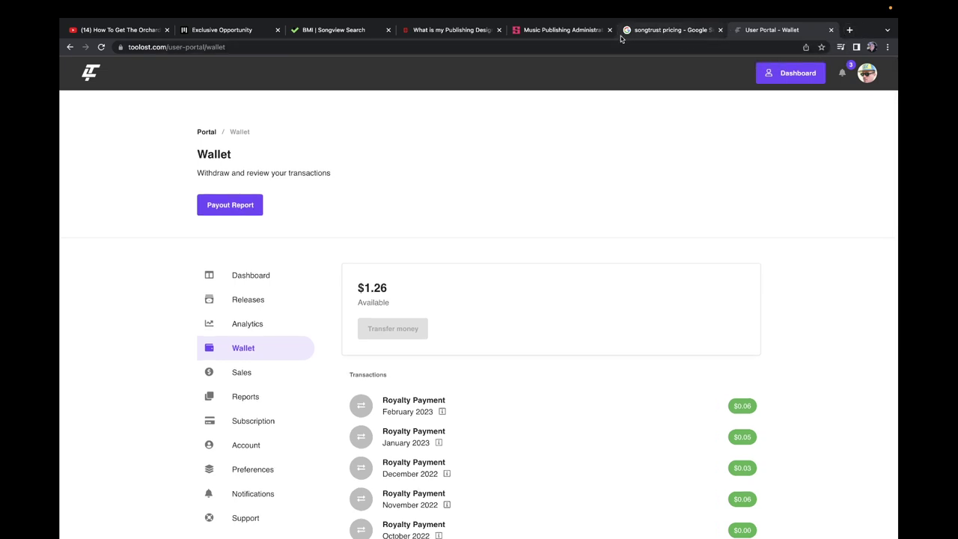
left_click(590, 31)
Step: Bring back BMI Songview's PICASSO result and select the writer's IPI number to copy
left_click(452, 33)
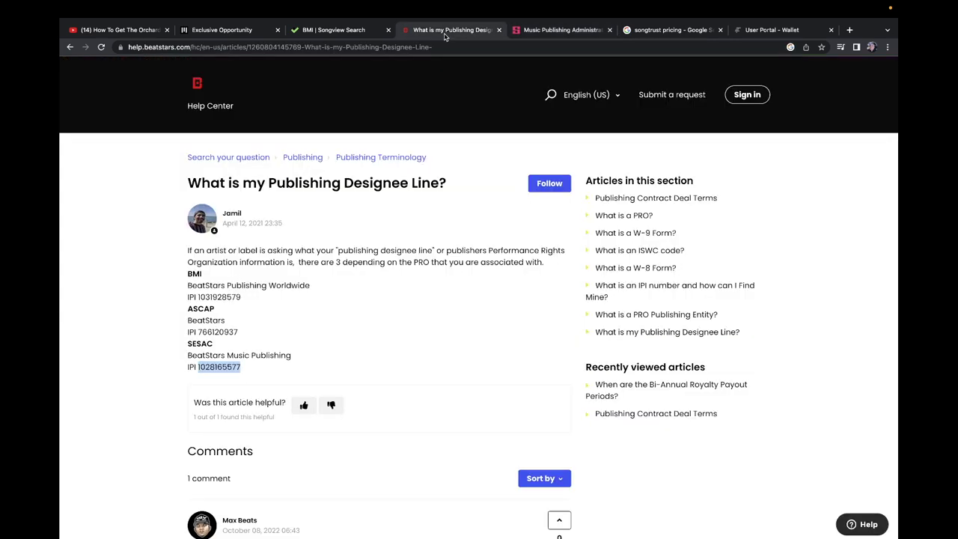
left_click(327, 31)
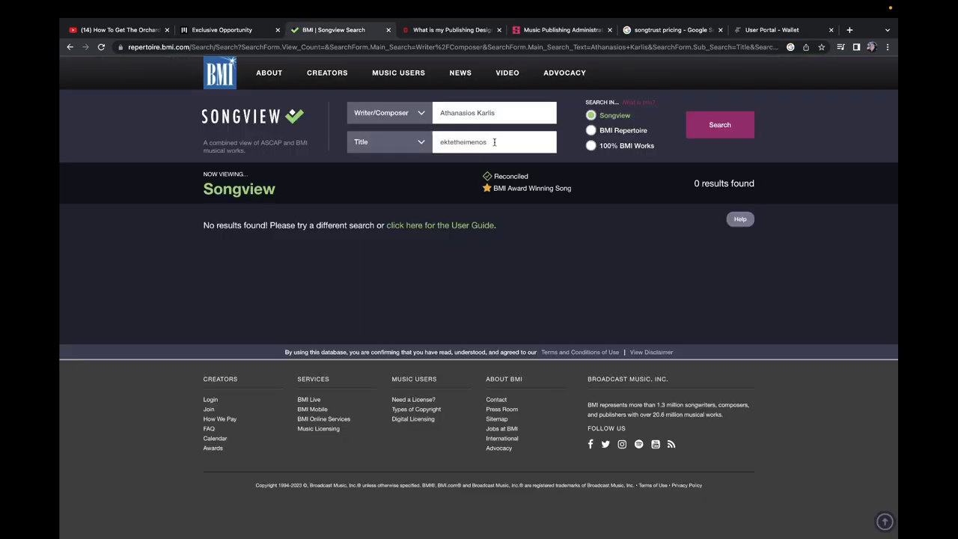
left_click(70, 47)
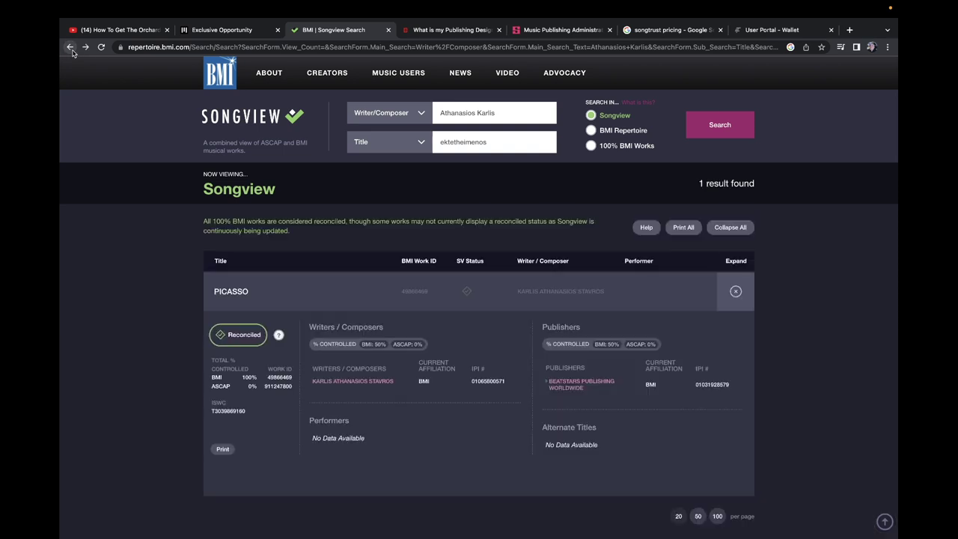
left_click_drag(730, 391, 703, 388)
left_click(701, 389)
left_click_drag(507, 383, 473, 383)
left_click(473, 384)
left_click(512, 387)
left_click_drag(508, 385, 474, 384)
key("super+c")
Step: Mark the writer as PRO-affiliated with BMI and paste the writer's IPI number
left_click(247, 30)
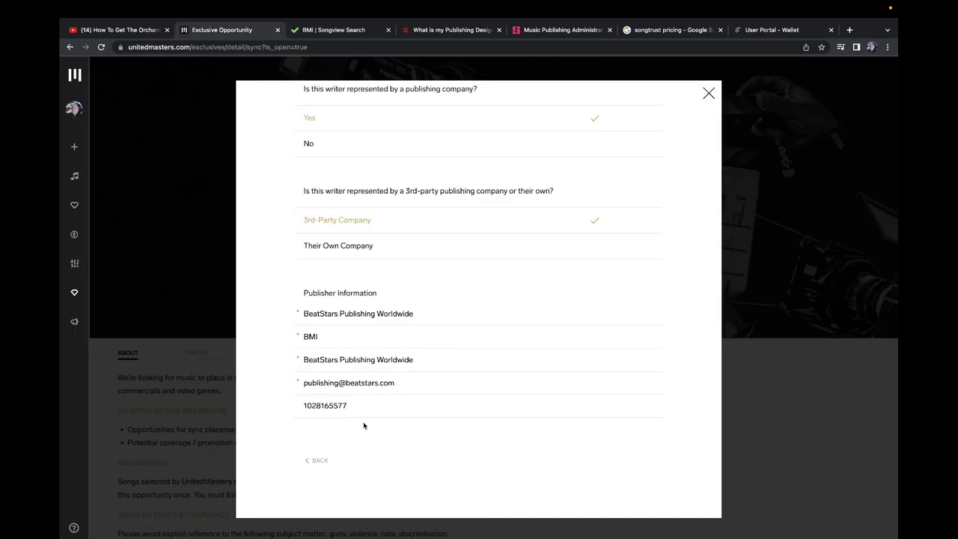
scroll(388, 319, "down", 5)
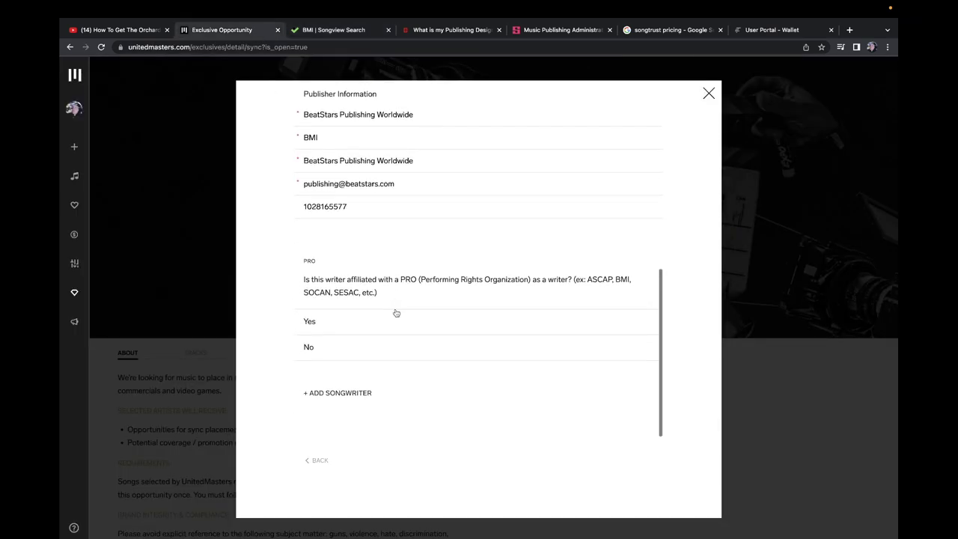
left_click(370, 321)
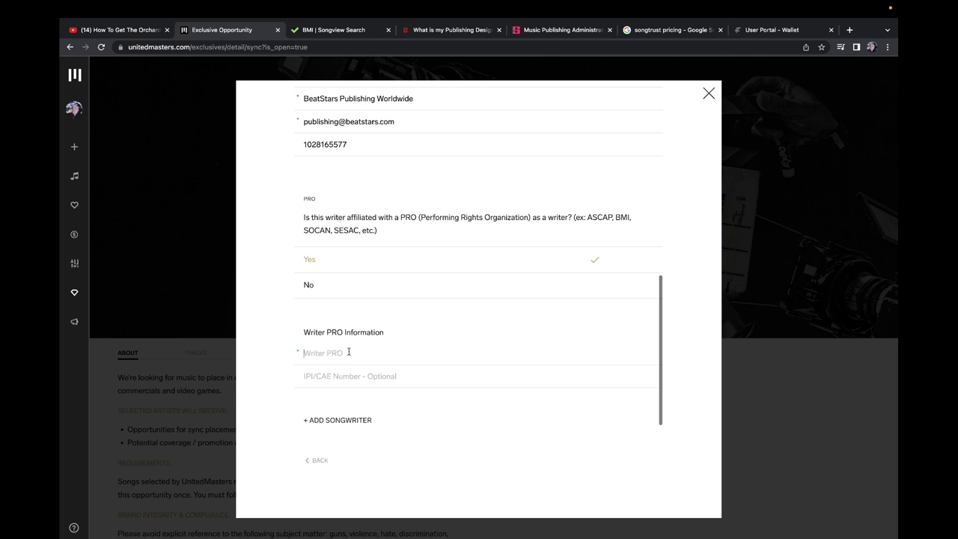
left_click(379, 351)
type("BMI")
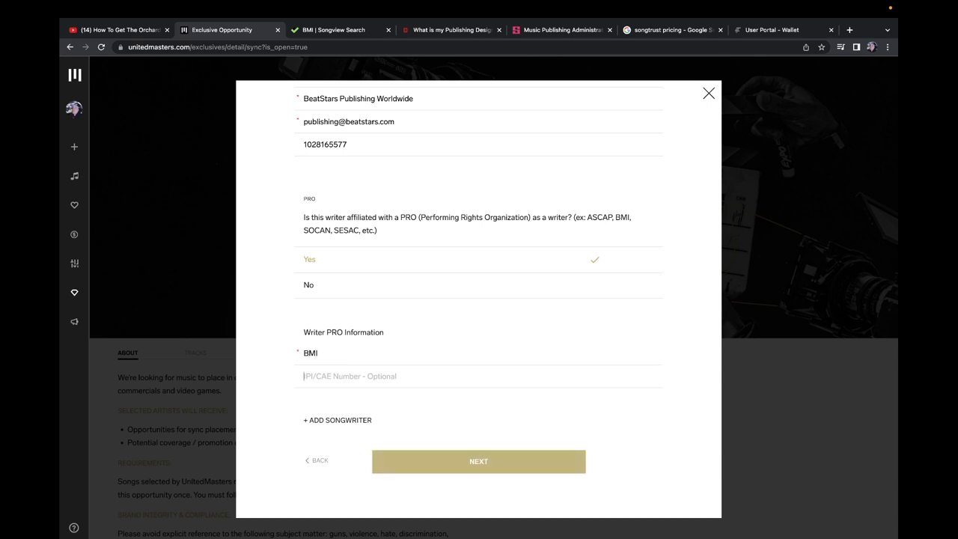
key("super+v")
Step: Step through the remaining submission pages, leaving lyrics set to no, and finish with DONE
scroll(366, 343, "down", 1)
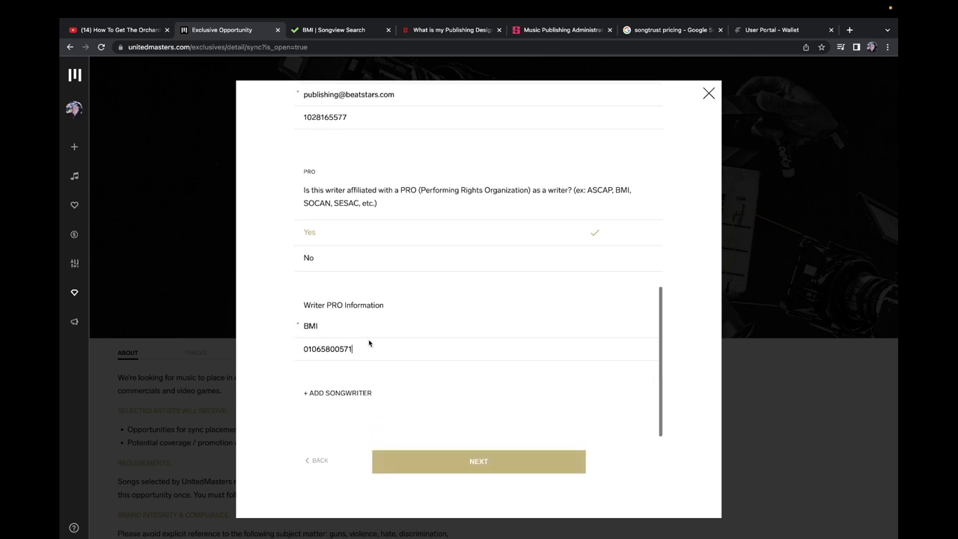
left_click(488, 464)
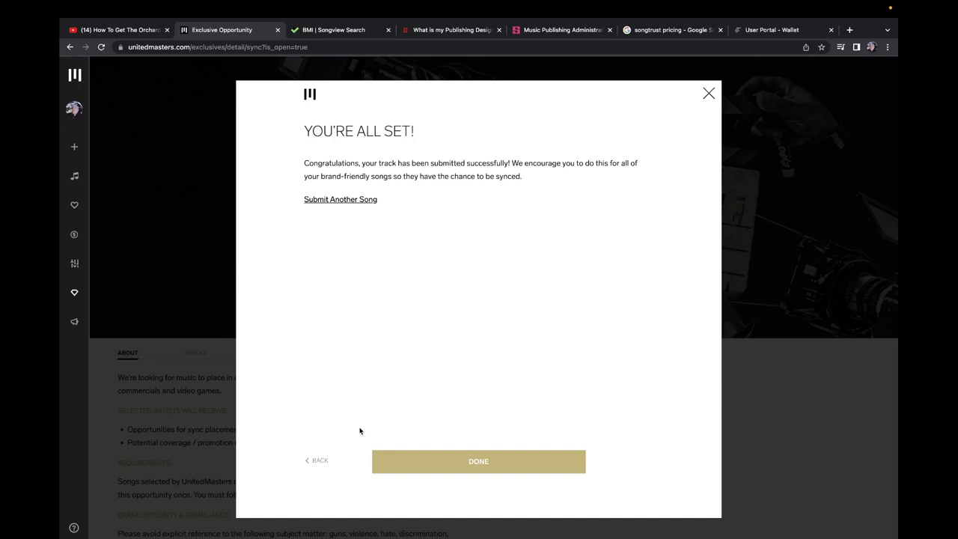
left_click(317, 460)
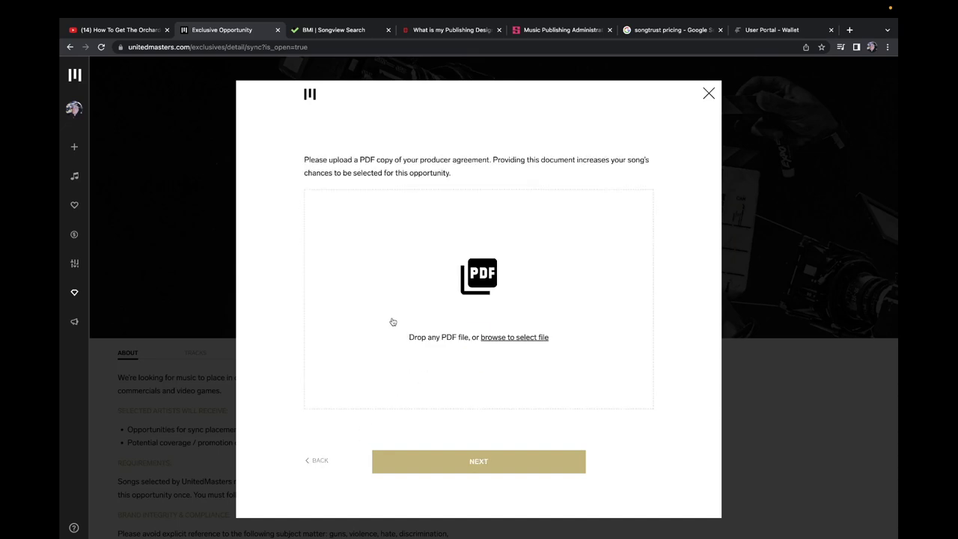
left_click(316, 460)
left_click(316, 196)
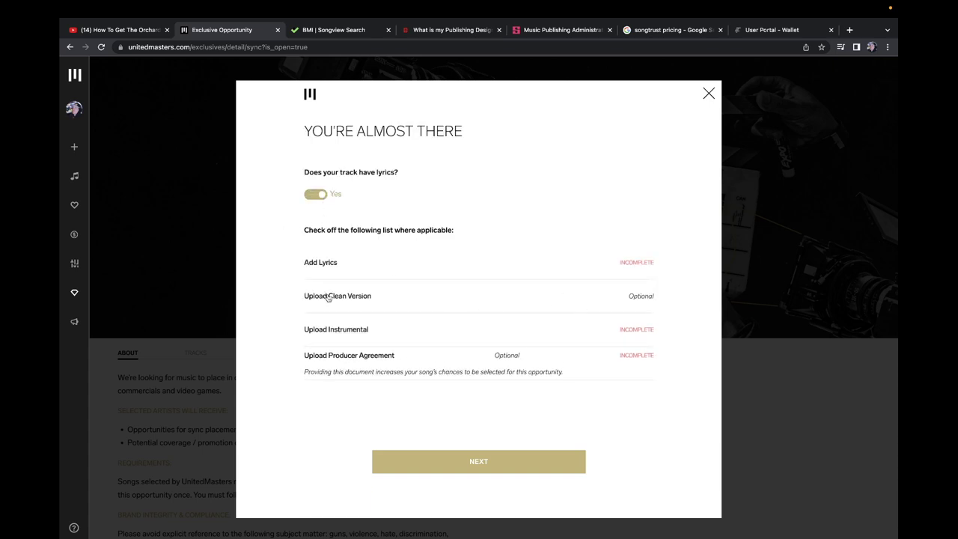
left_click(318, 197)
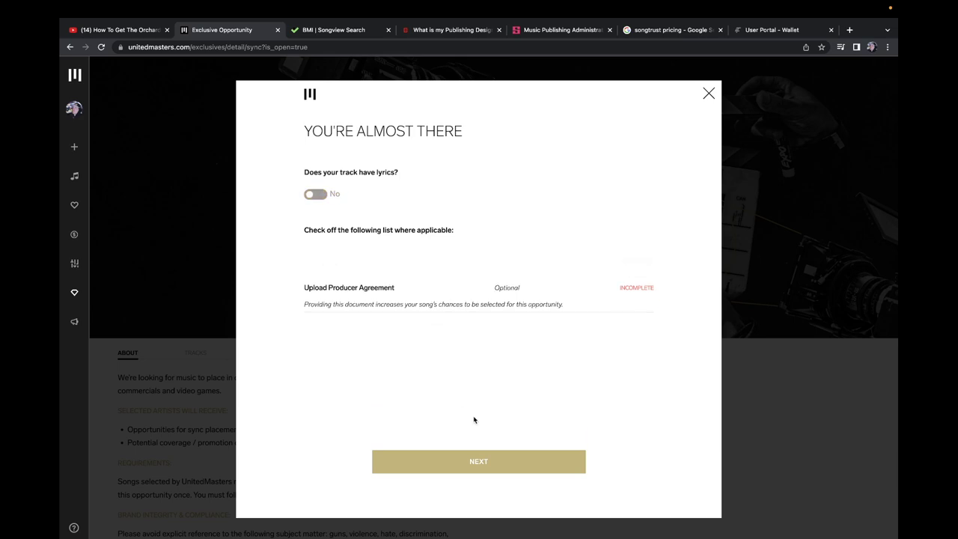
left_click(503, 463)
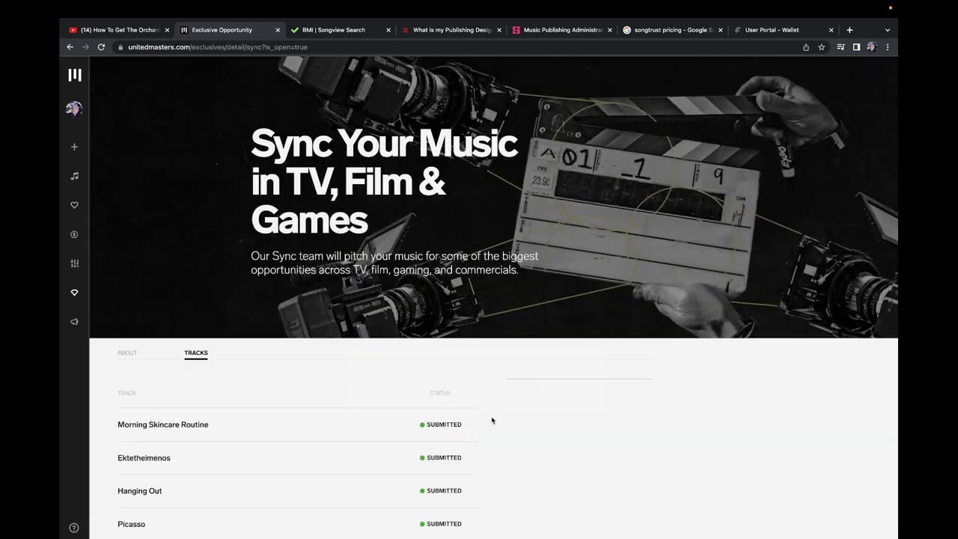
Step: Scroll through the Sync opportunity's track list showing the four submitted tracks
scroll(492, 420, "down", 3)
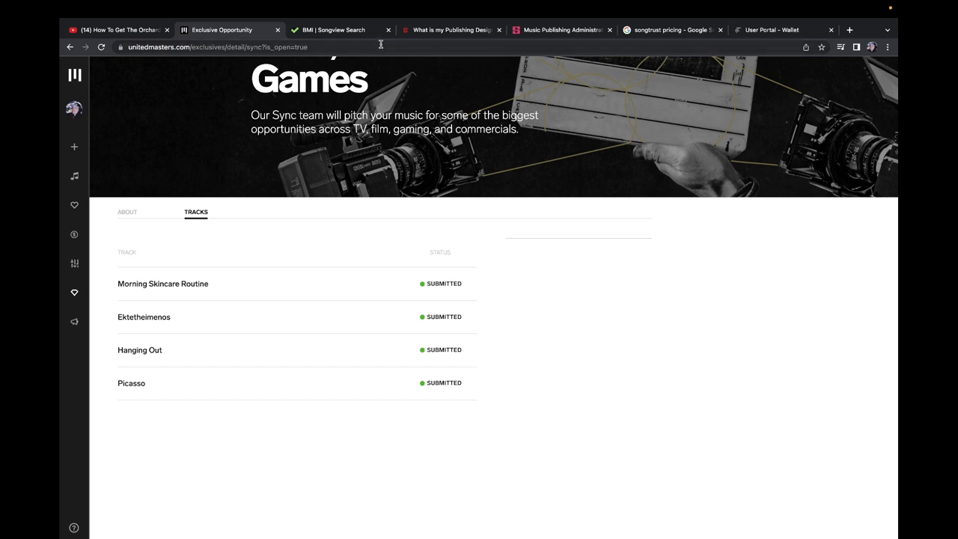
scroll(445, 195, "up", 3)
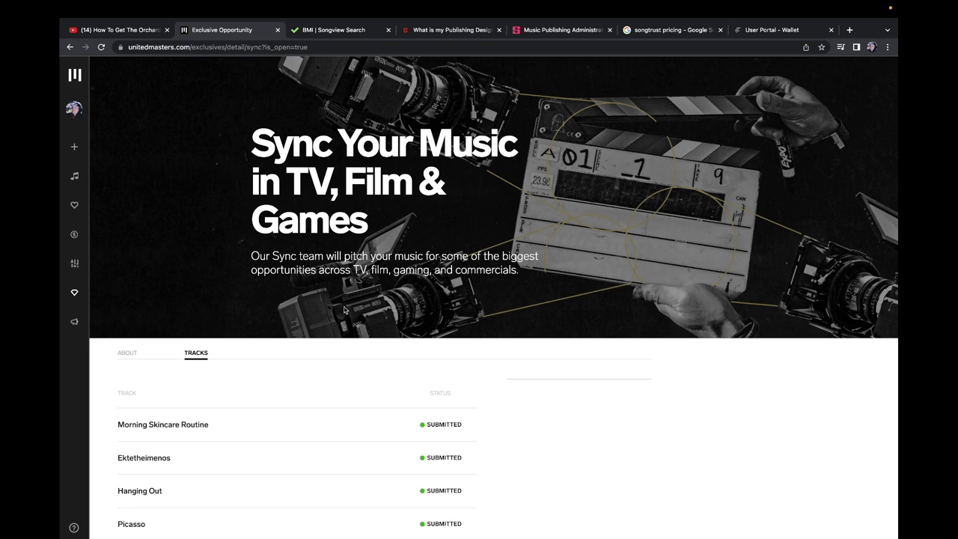
scroll(314, 299, "down", 2)
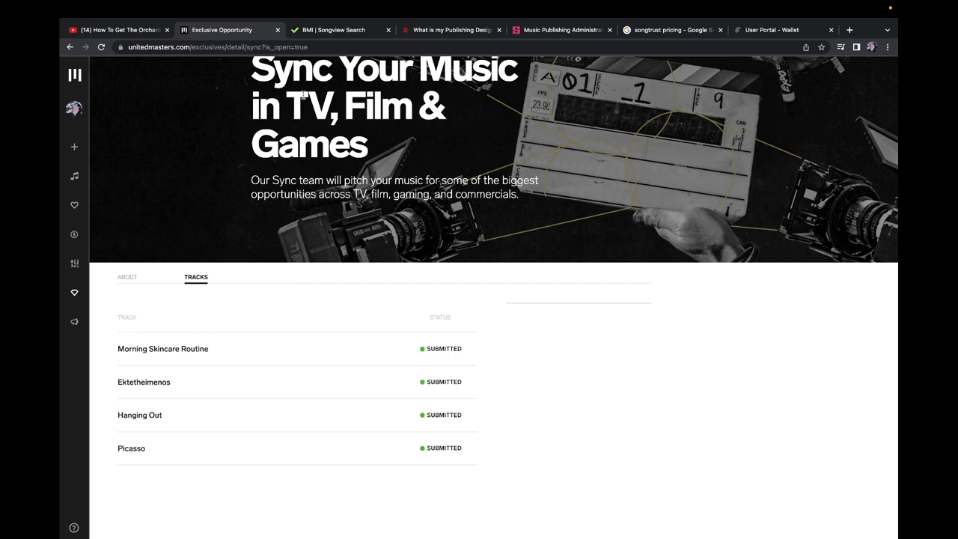
scroll(294, 242, "up", 2)
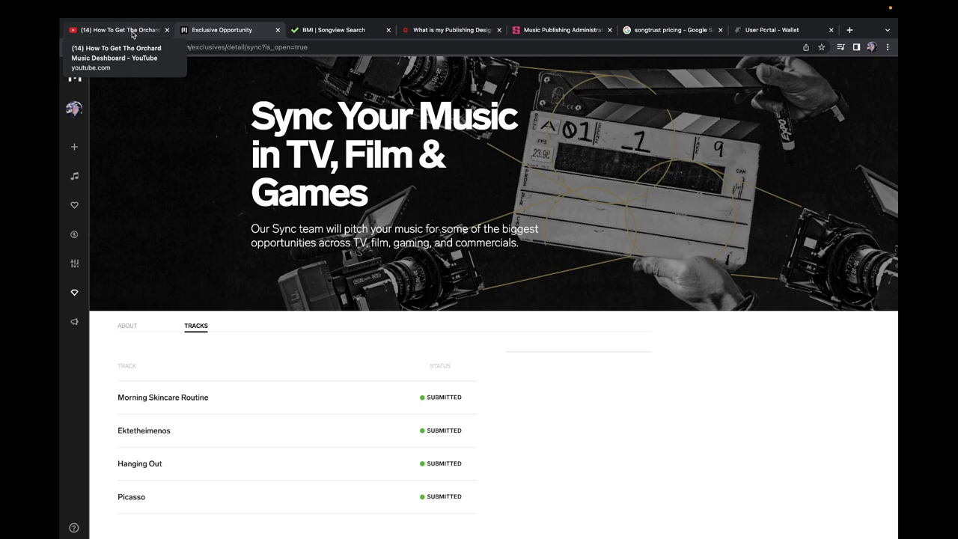
left_click(132, 34)
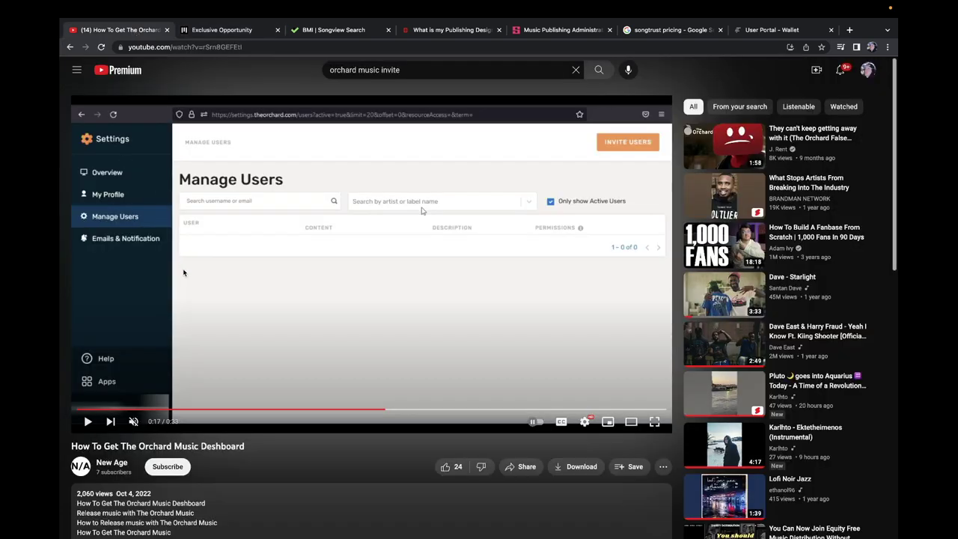
left_click(311, 258)
left_click(311, 258)
key("f")
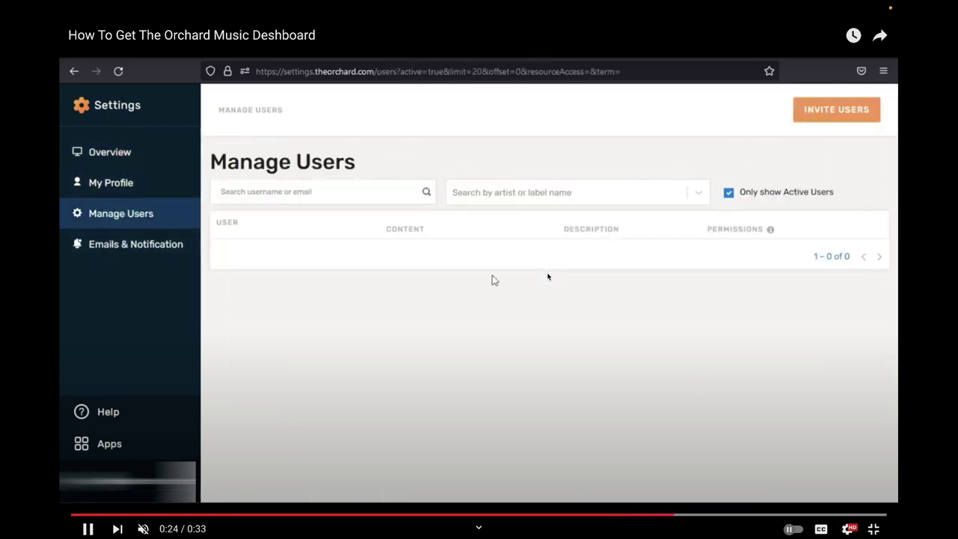
key("Right")
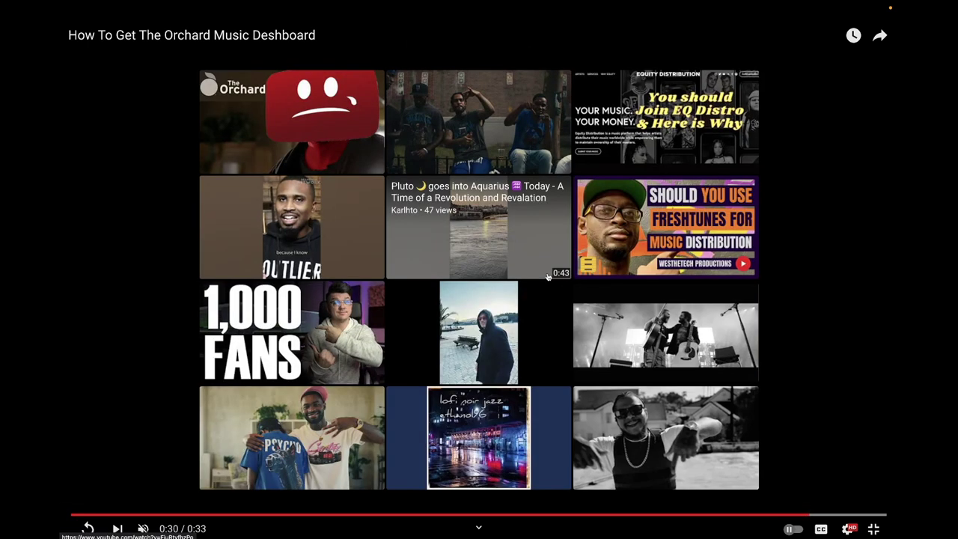
key("f")
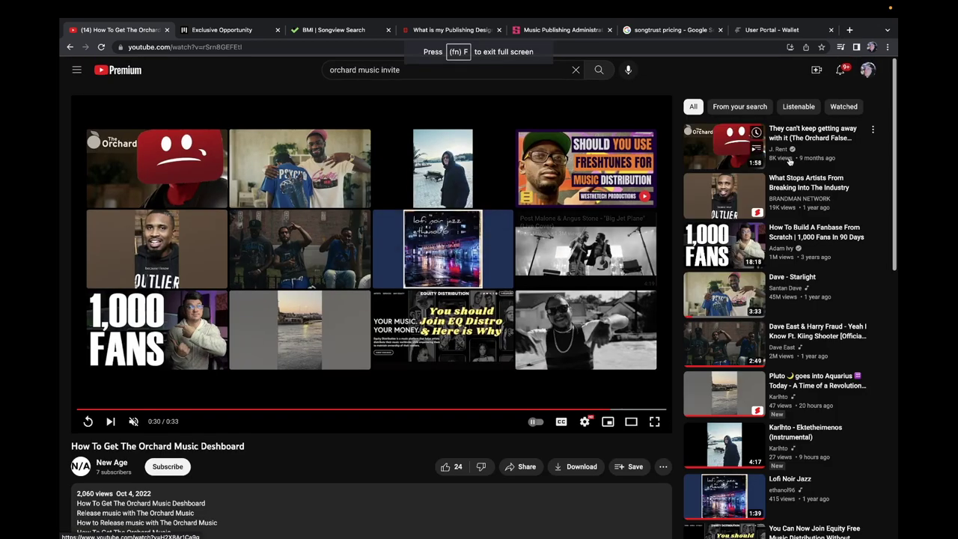
left_click(868, 69)
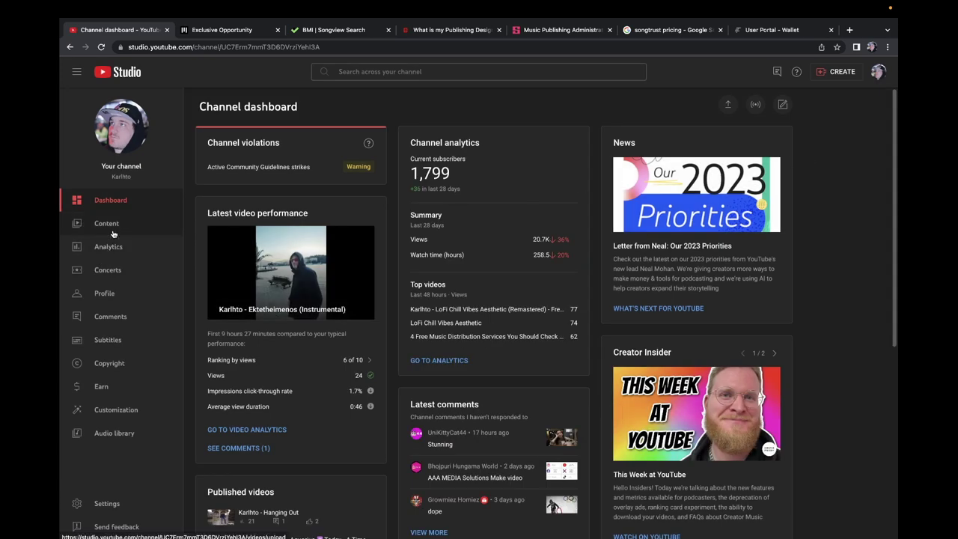
Step: Open the channel's Content list and scroll back to the blocked Ektetheimenos Explicit and Instrumental uploads
left_click(122, 229)
scroll(385, 268, "down", 10)
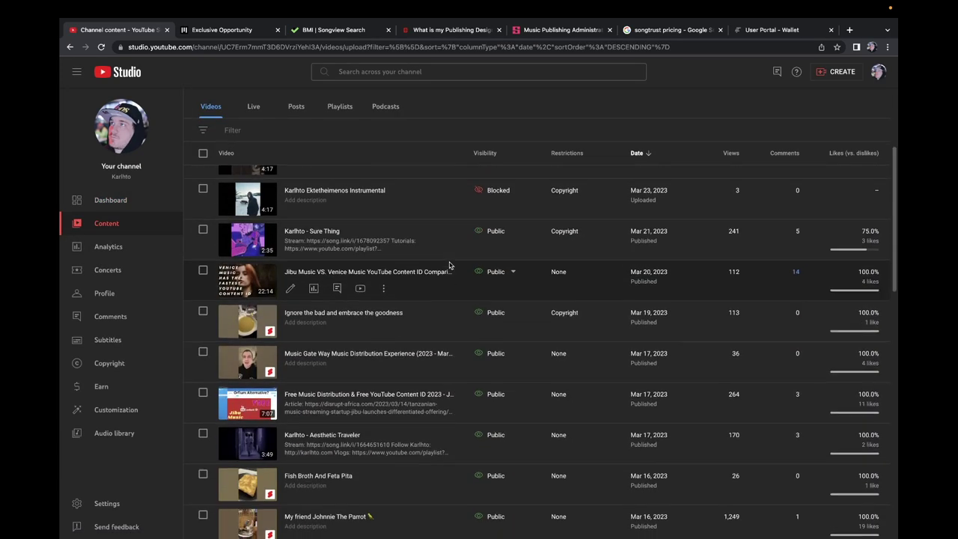
scroll(450, 264, "down", 2)
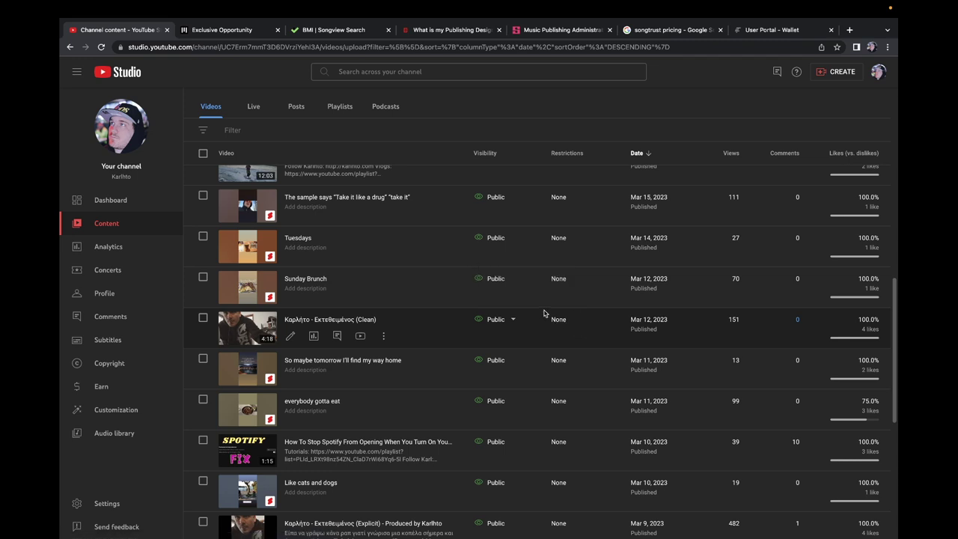
scroll(545, 312, "down", 2)
scroll(546, 312, "down", 1)
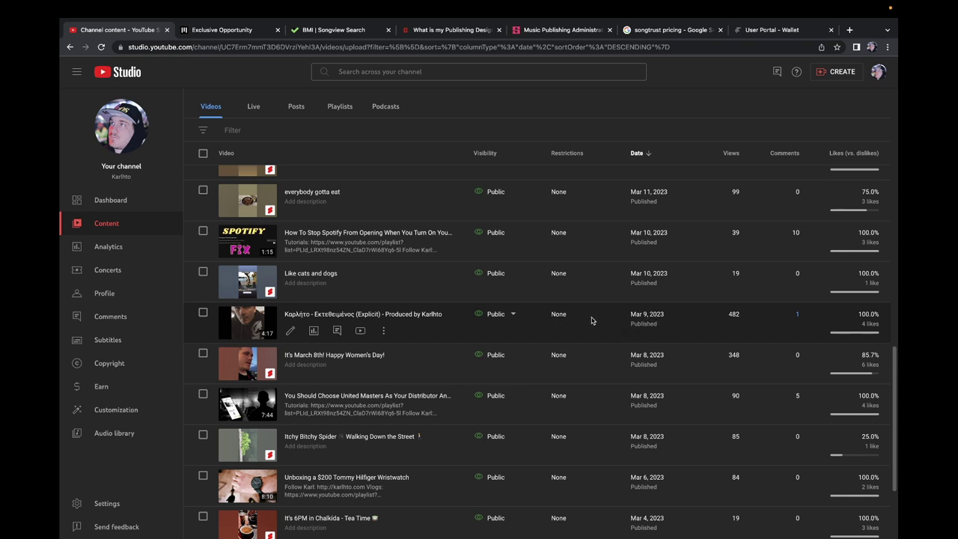
scroll(553, 322, "up", 6)
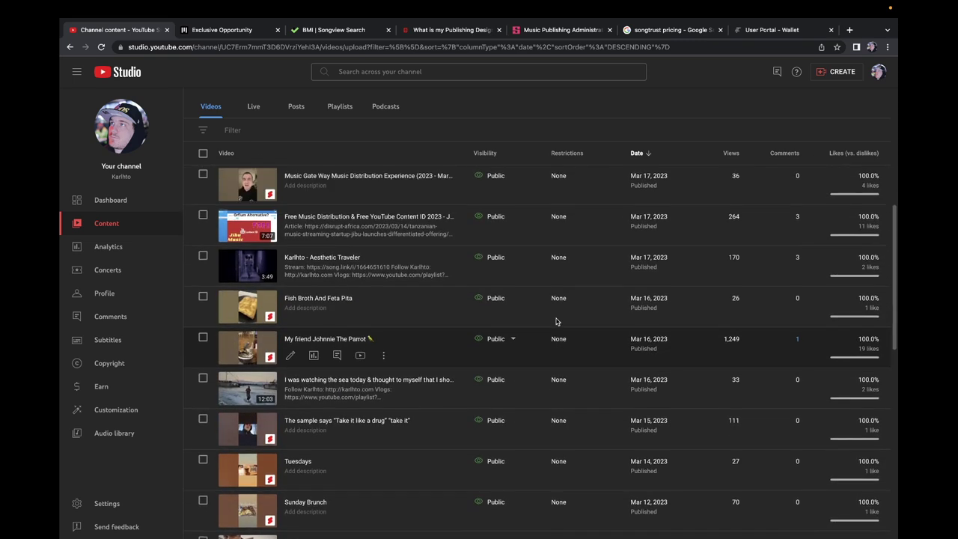
scroll(556, 322, "up", 2)
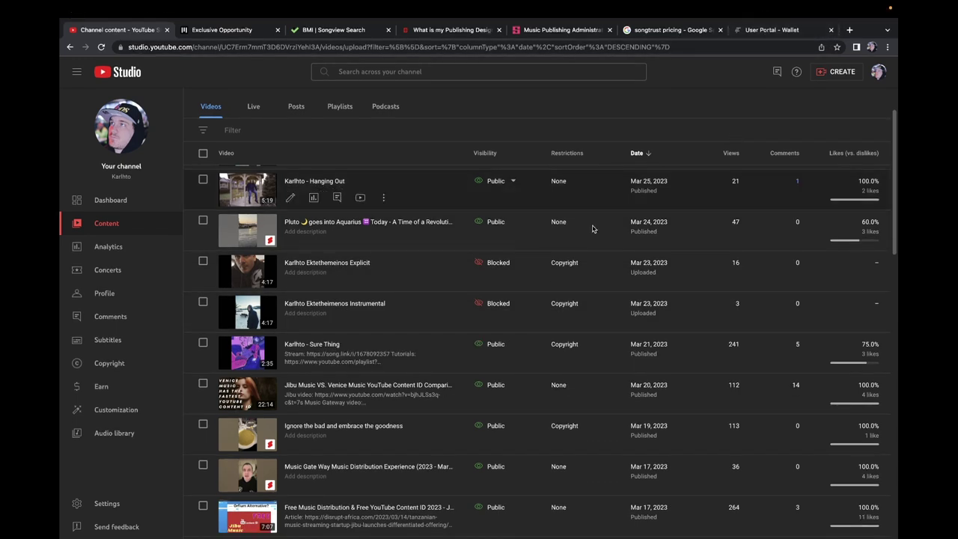
Step: Review the Copyright restriction on the Ektetheimenos uploads in the content list
mouse_move(490, 303)
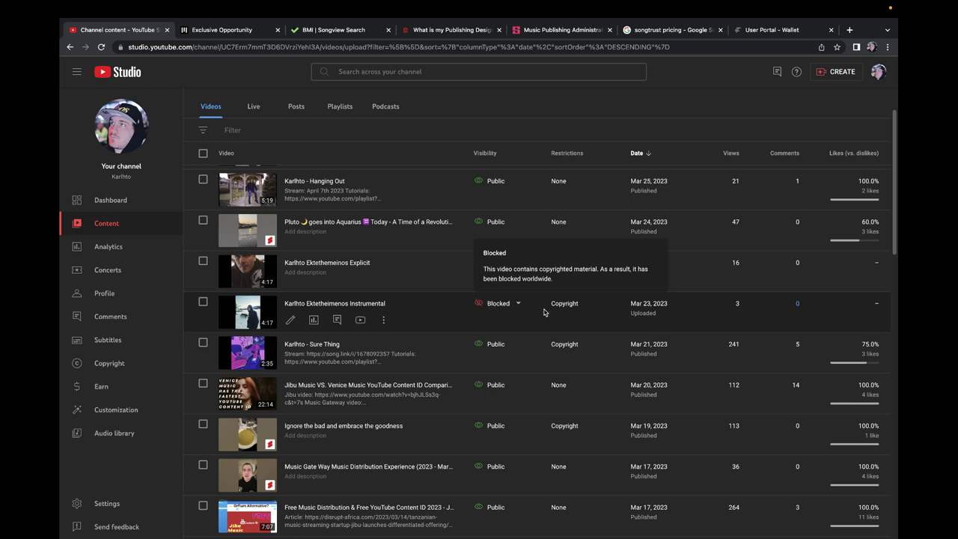
mouse_move(565, 309)
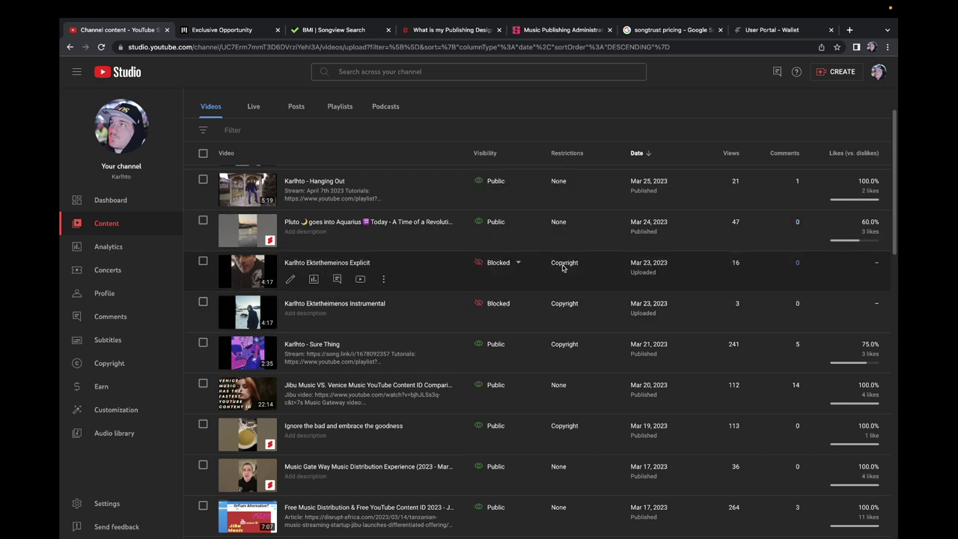
mouse_move(567, 277)
mouse_move(517, 263)
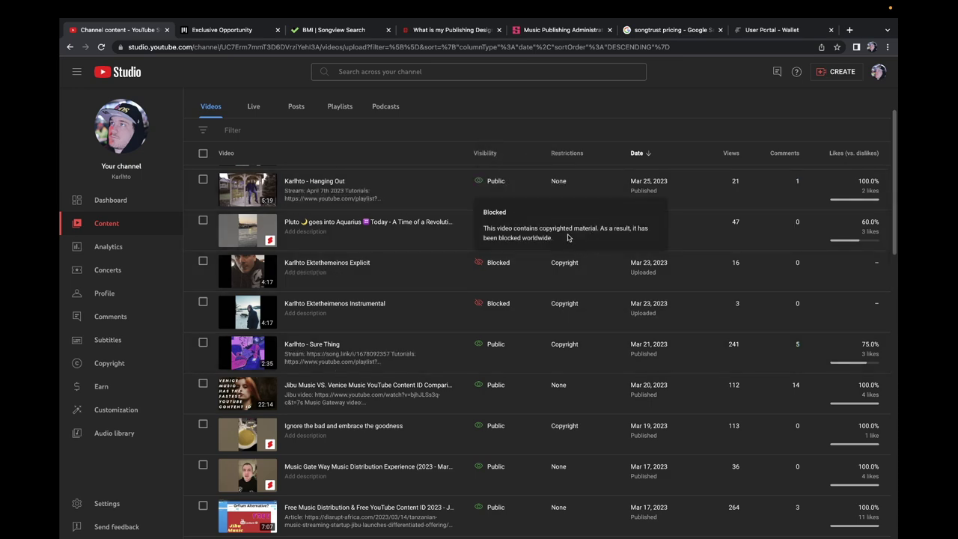
scroll(572, 302, "down", 3)
scroll(571, 302, "down", 5)
scroll(571, 292, "up", 3)
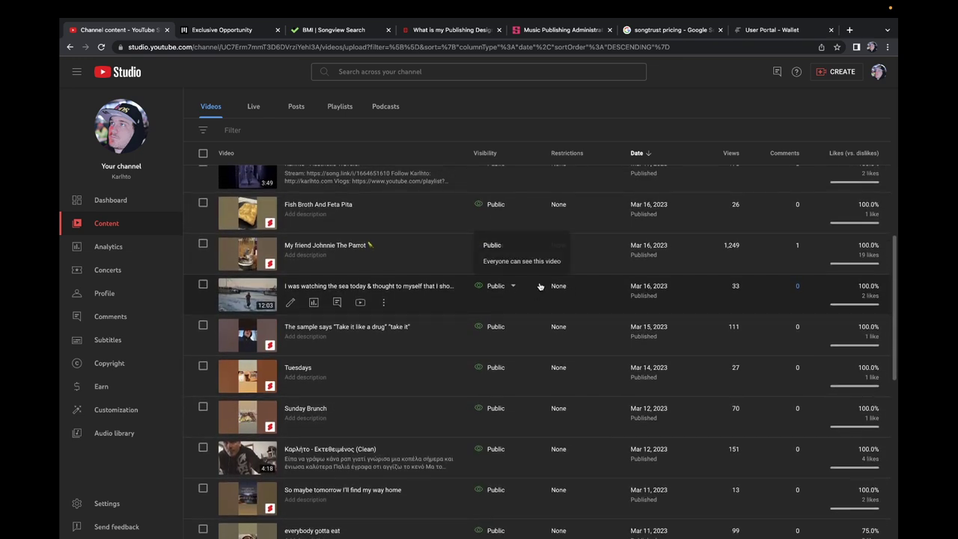
scroll(577, 301, "up", 2)
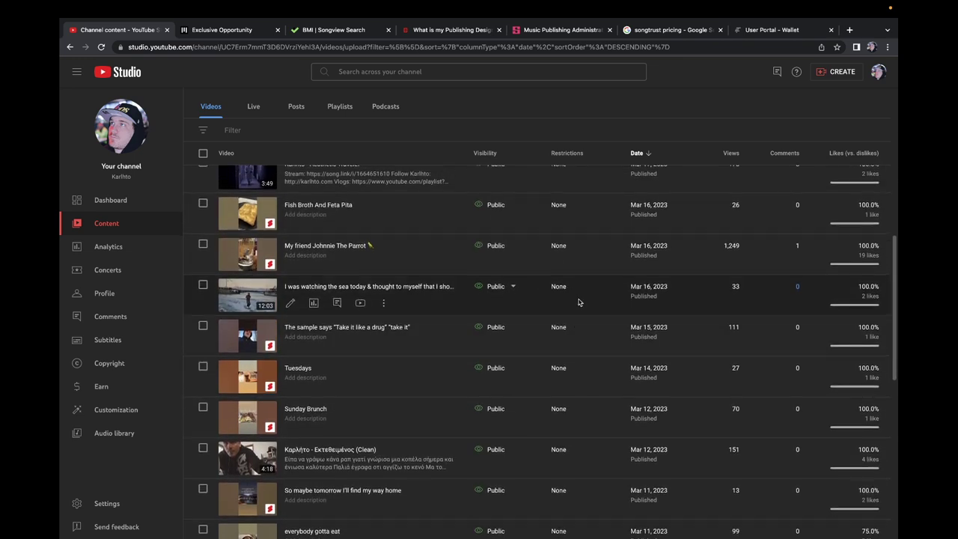
scroll(579, 302, "down", 3)
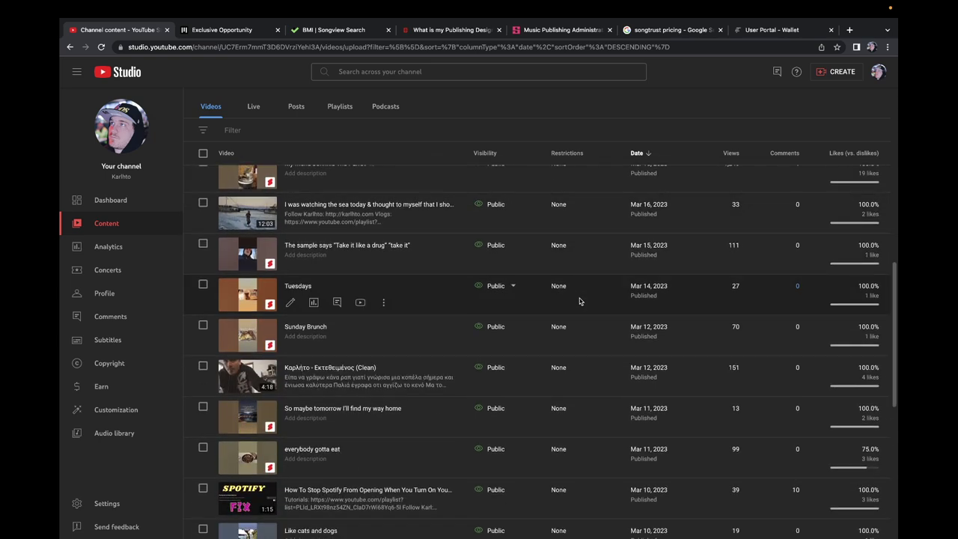
scroll(579, 300, "down", 6)
scroll(579, 299, "up", 6)
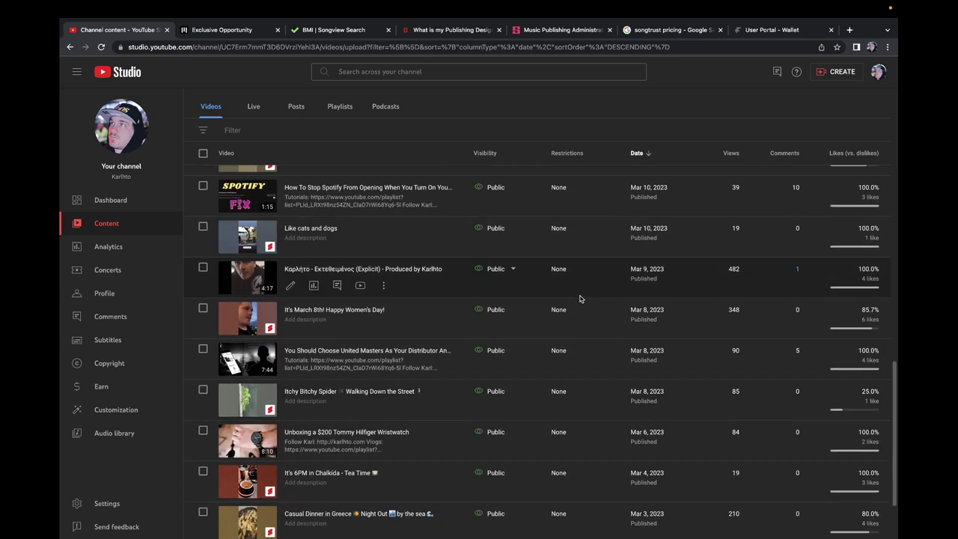
scroll(580, 298, "up", 5)
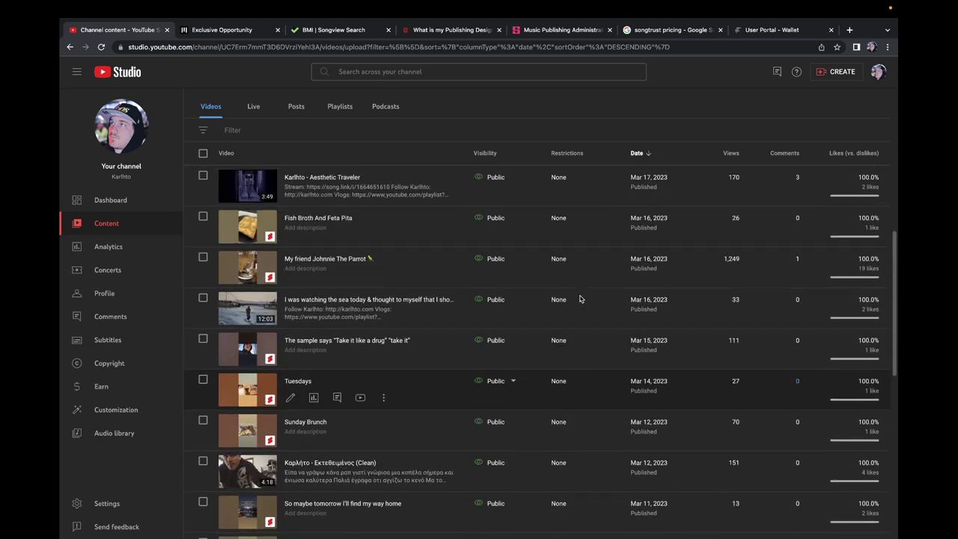
scroll(579, 299, "up", 2)
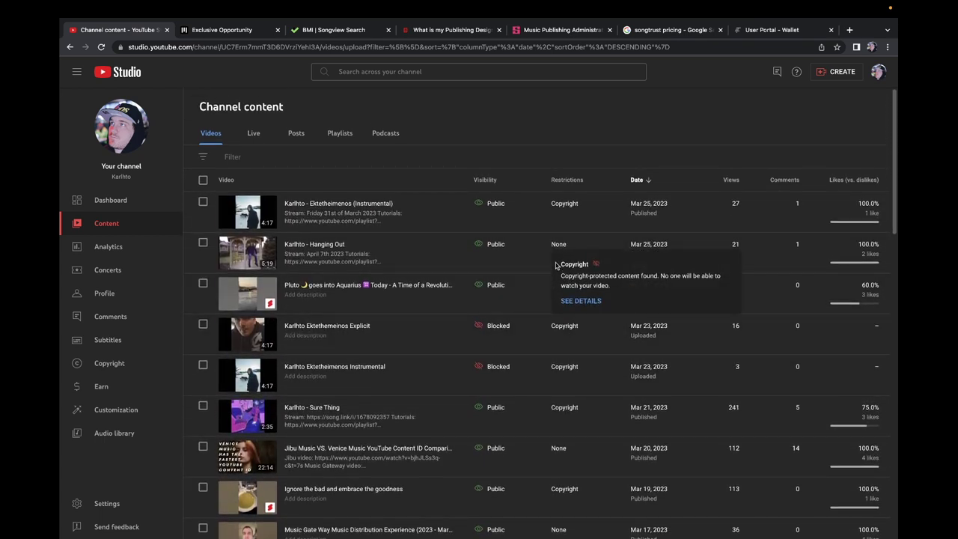
Step: Read the Instrumental video's under-review Content ID dispute details, close them, and open a new tab
mouse_move(564, 202)
left_click(580, 179)
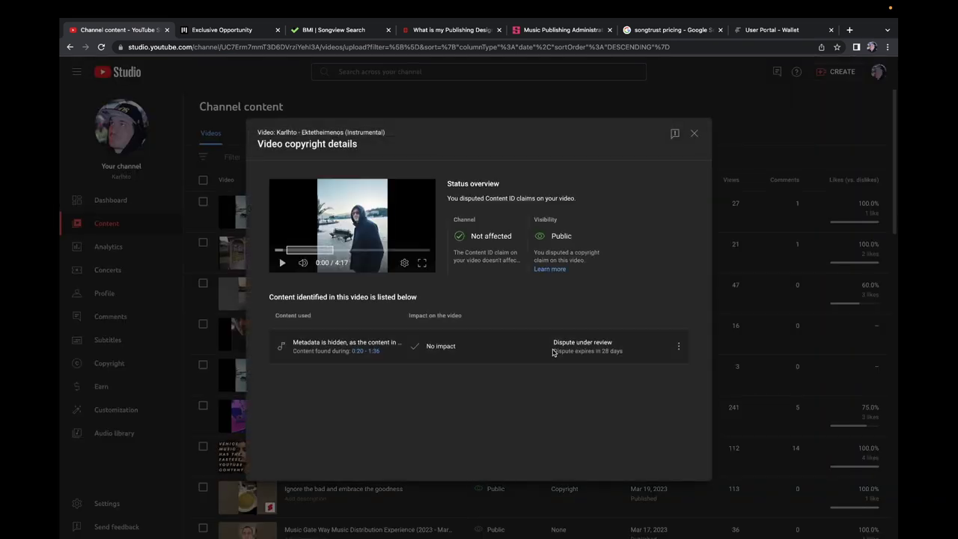
mouse_move(438, 344)
left_click(686, 134)
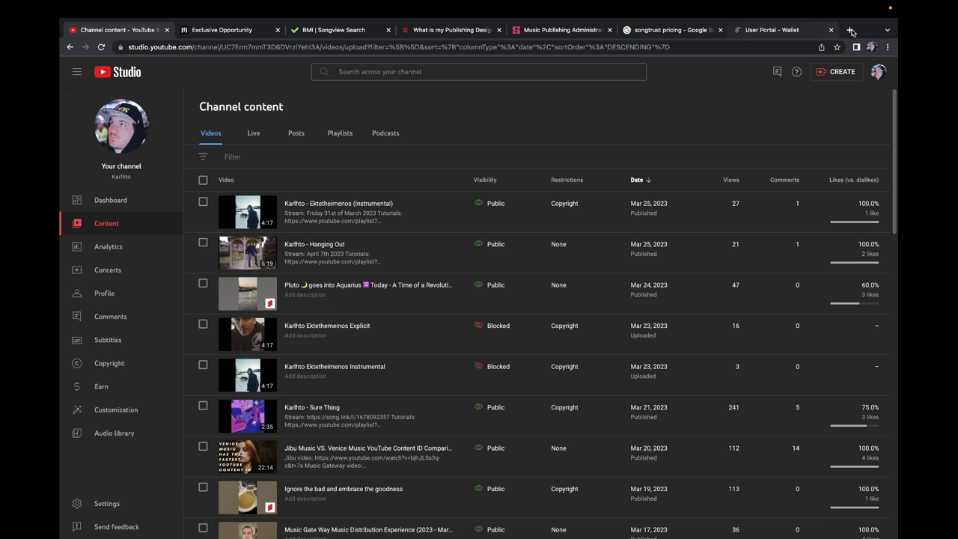
left_click(850, 30)
Step: Load beatstars.com and open the Studio's Publishing Tracks list
type("be")
key("Return")
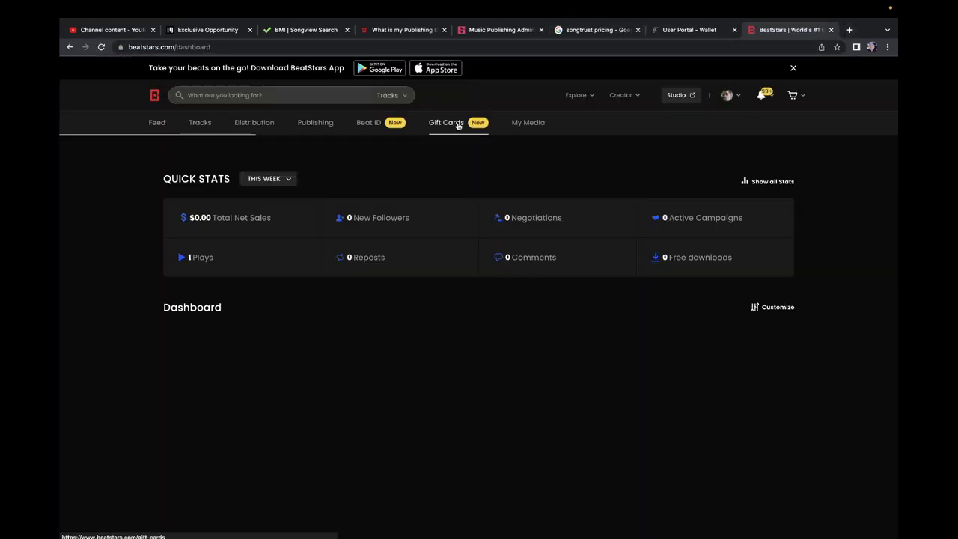
left_click(316, 123)
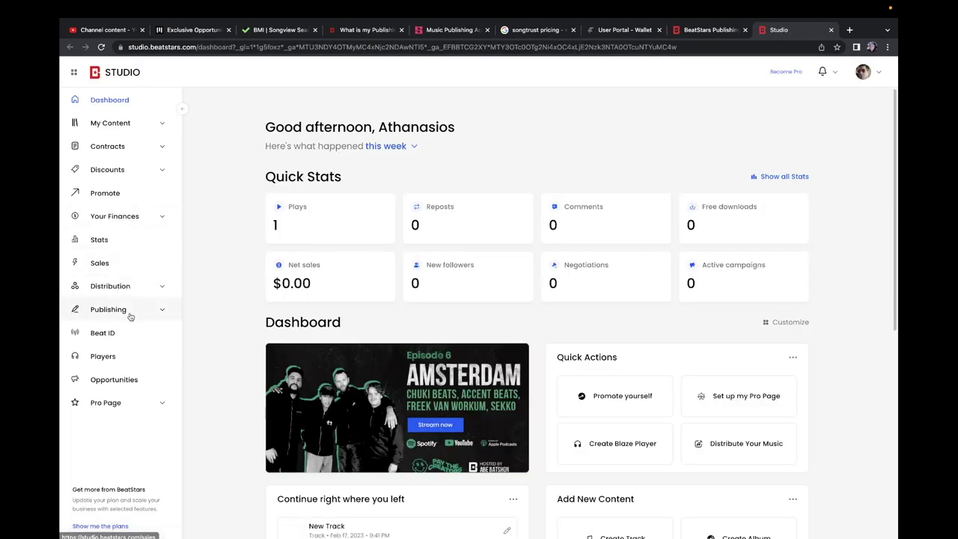
left_click(128, 315)
left_click(101, 338)
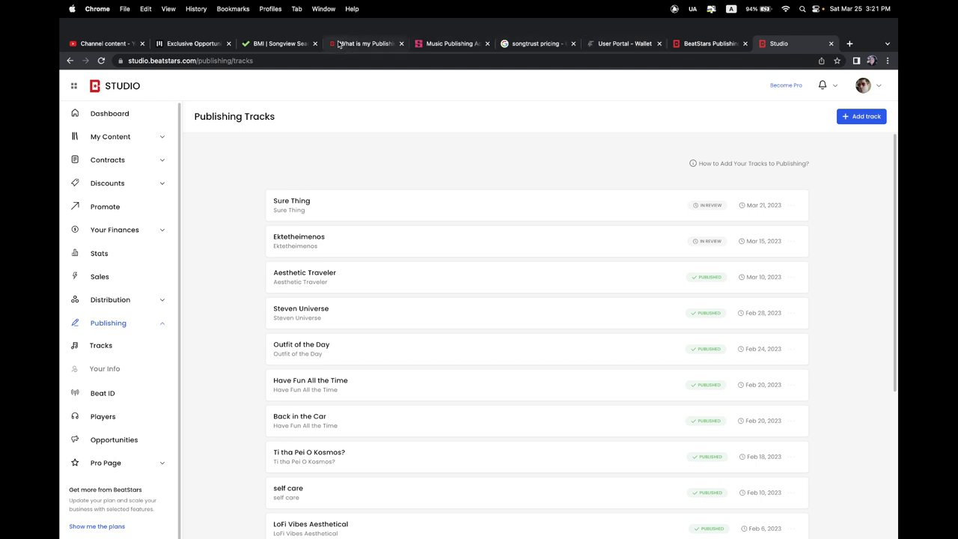
Step: Compare the Instrumental video's copyright details in YouTube Studio with the BeatStars publishing tracks
left_click(135, 46)
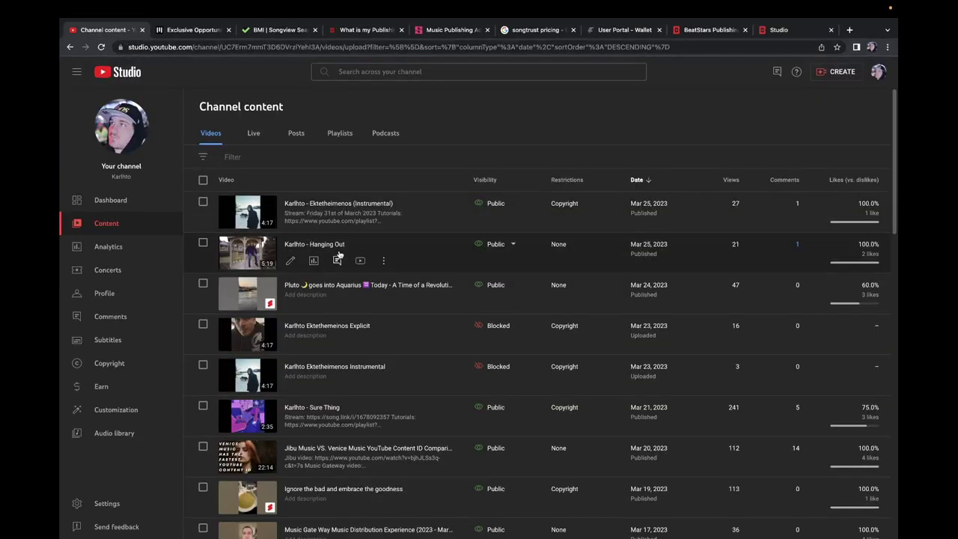
mouse_move(574, 202)
left_click(581, 178)
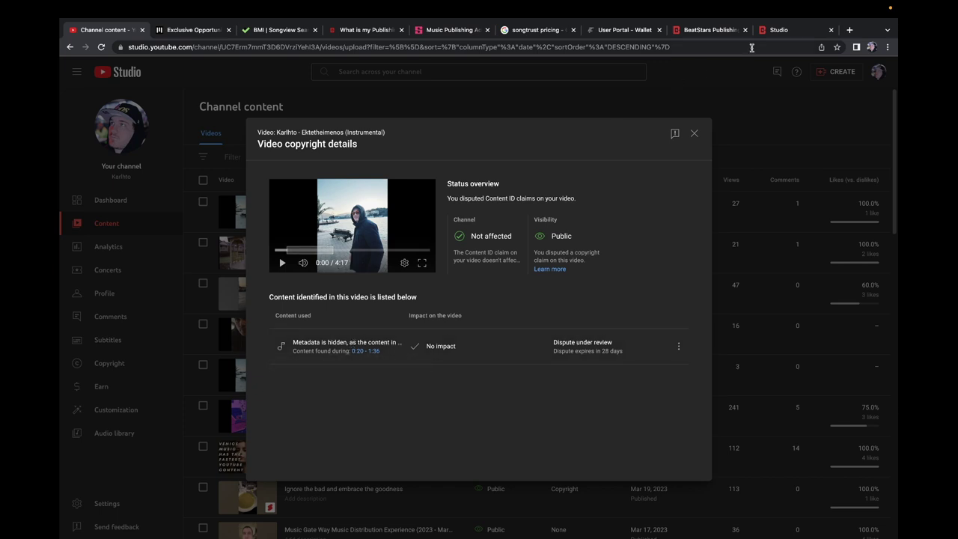
left_click(782, 30)
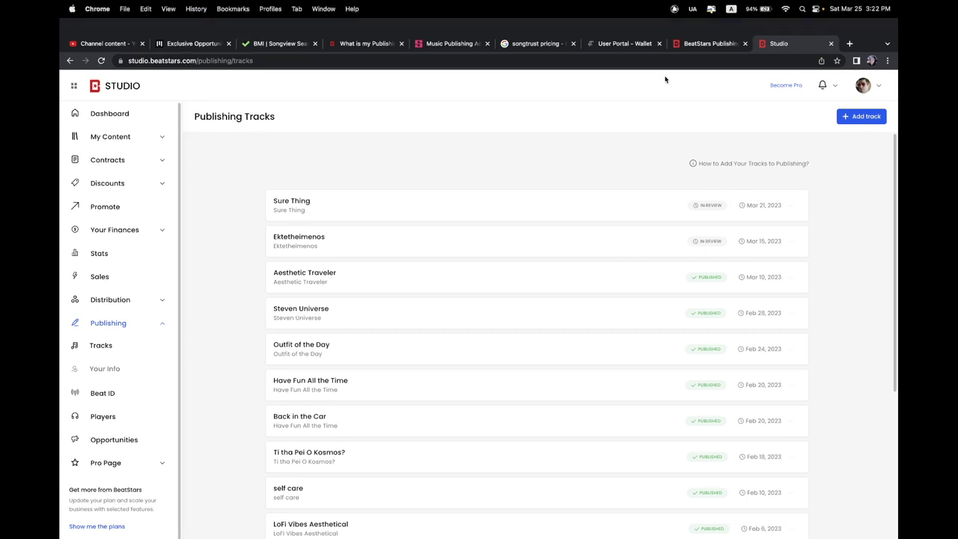
Step: Open the Explicit video's copyright details and start disputing its Content ID claim
left_click(101, 45)
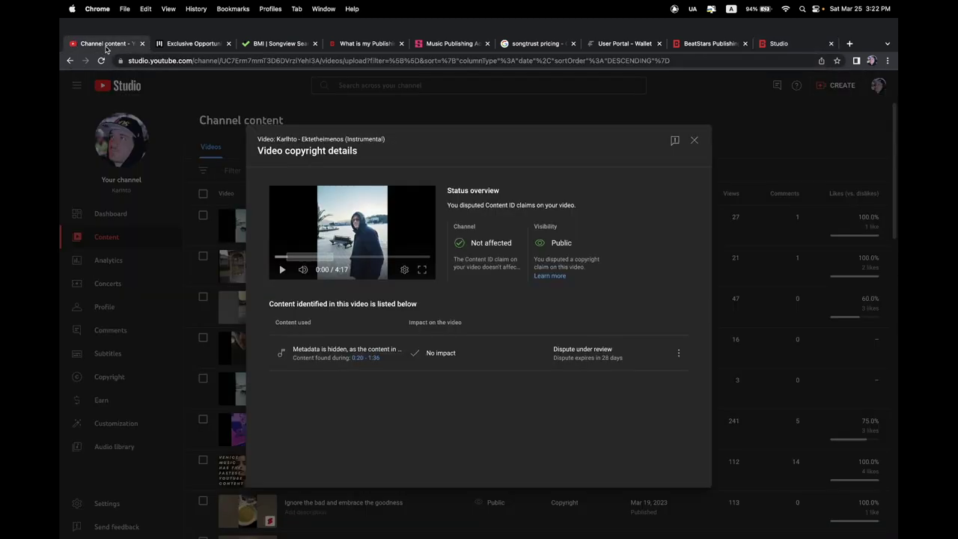
left_click(693, 133)
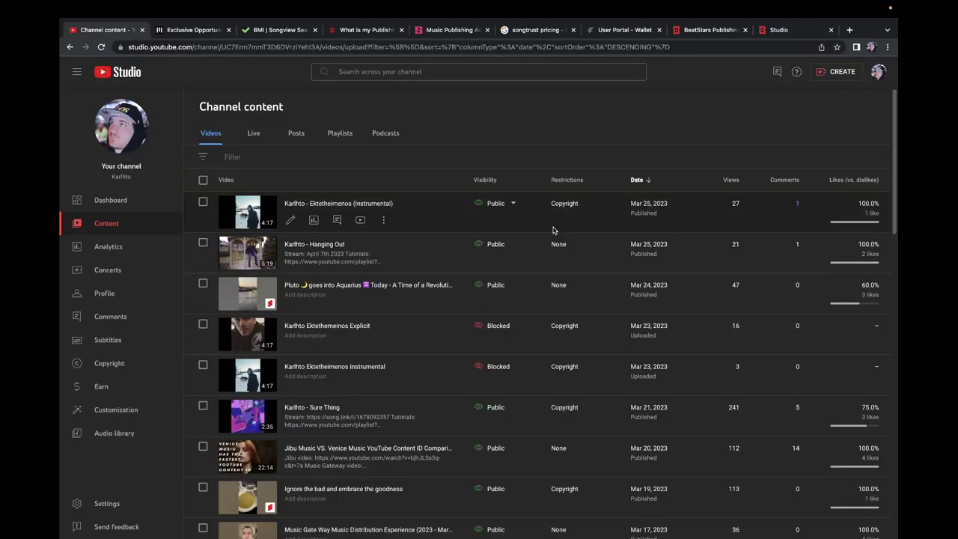
mouse_move(567, 329)
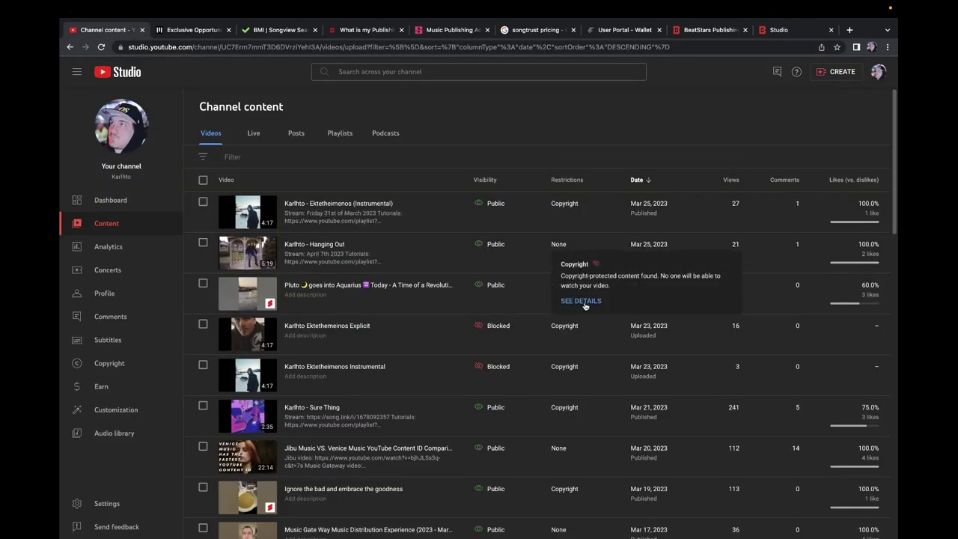
left_click(582, 301)
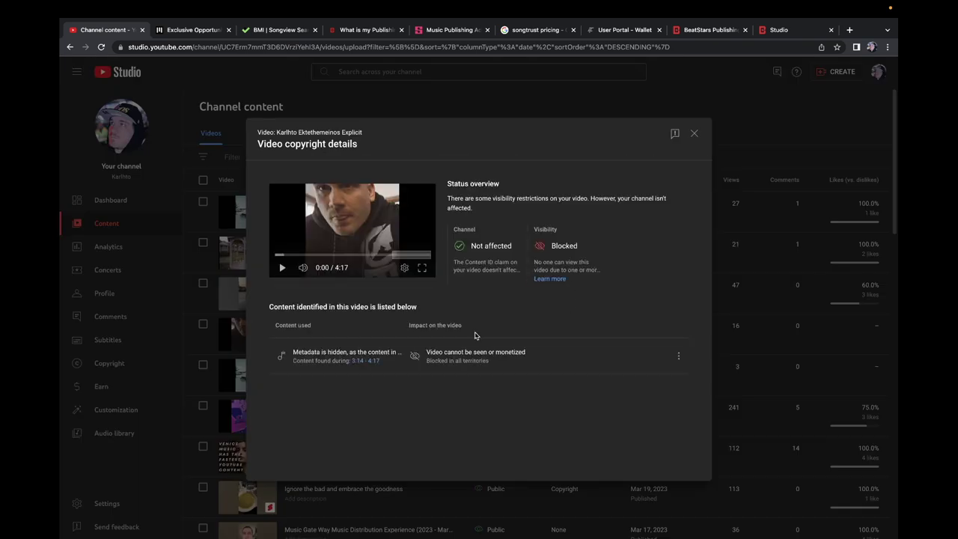
left_click(678, 356)
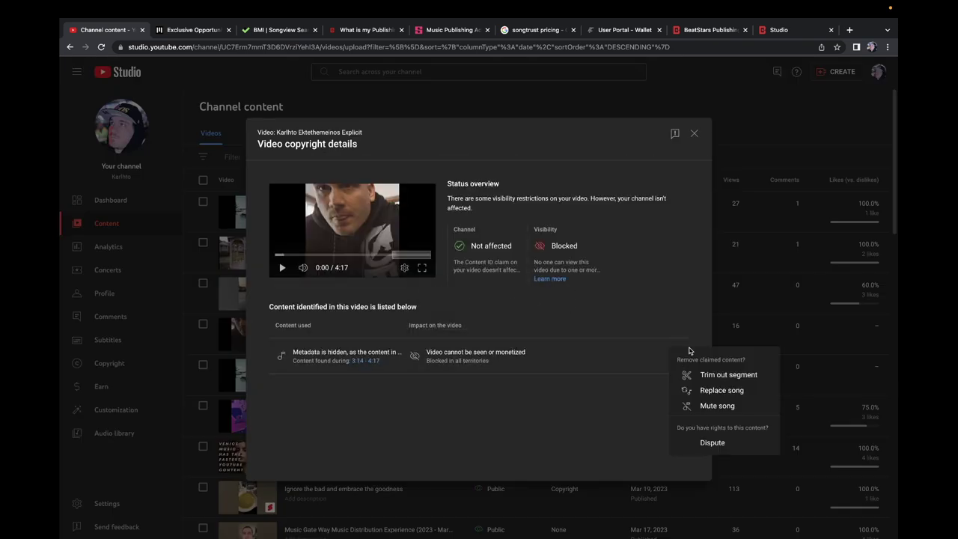
left_click(709, 443)
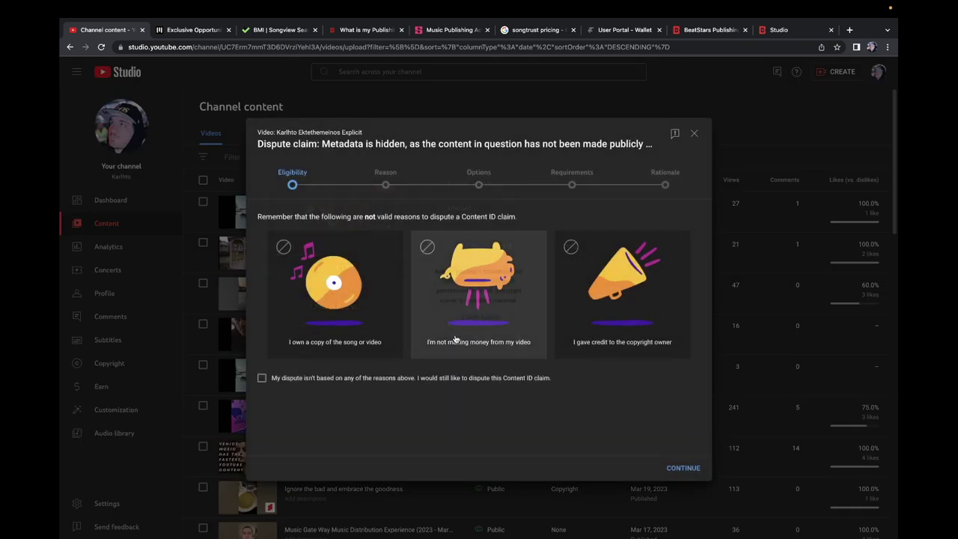
Step: Choose License as the dispute reason, abandon the dispute before submitting, and open a new tab
left_click(324, 381)
left_click(684, 467)
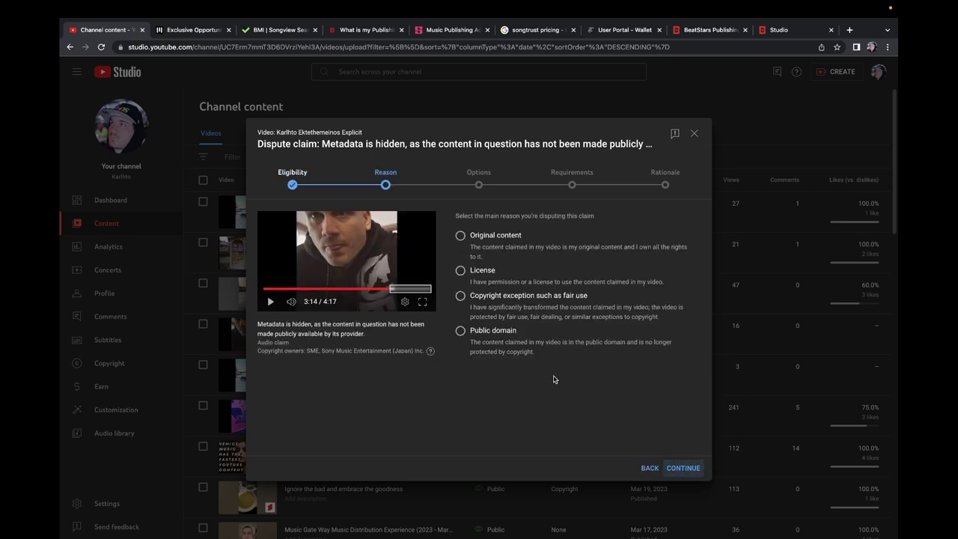
left_click(477, 275)
left_click(684, 468)
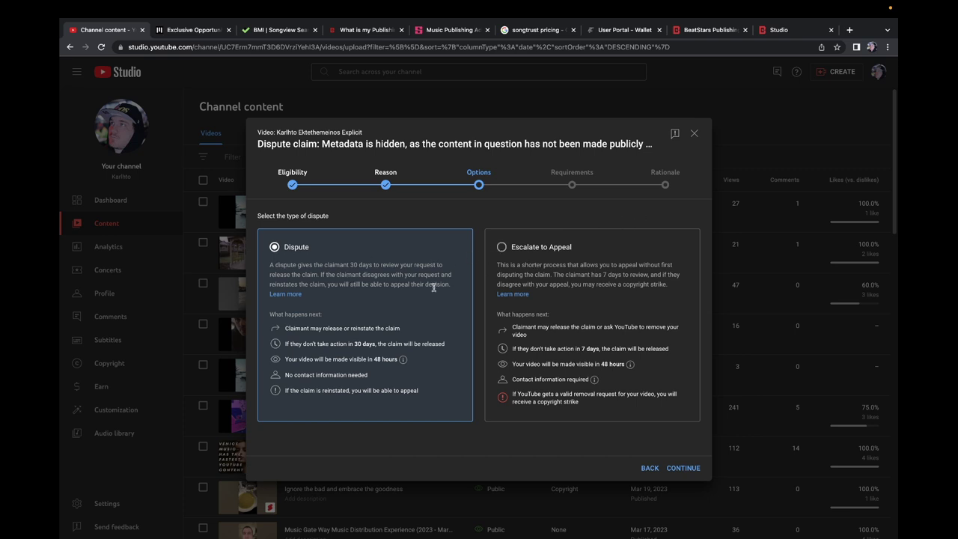
left_click(694, 135)
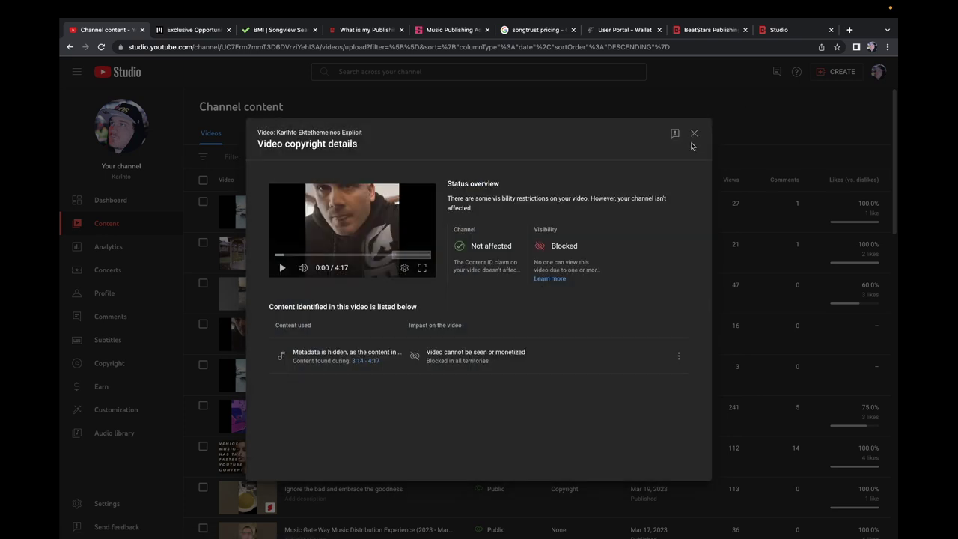
left_click(693, 133)
left_click(849, 30)
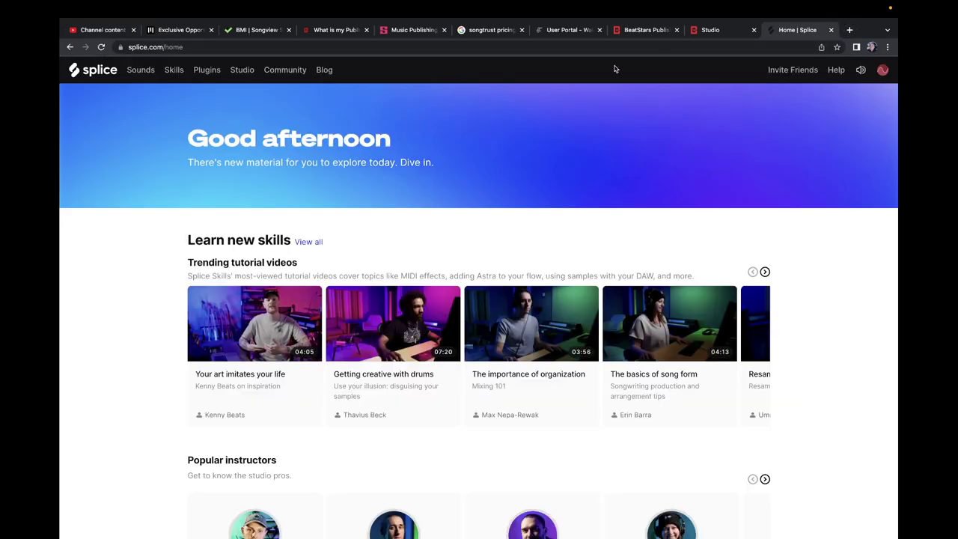
Step: Open Splice's downloaded Sounds library and check UMRU_snare_anime_01.wav's certified-license option
left_click(139, 71)
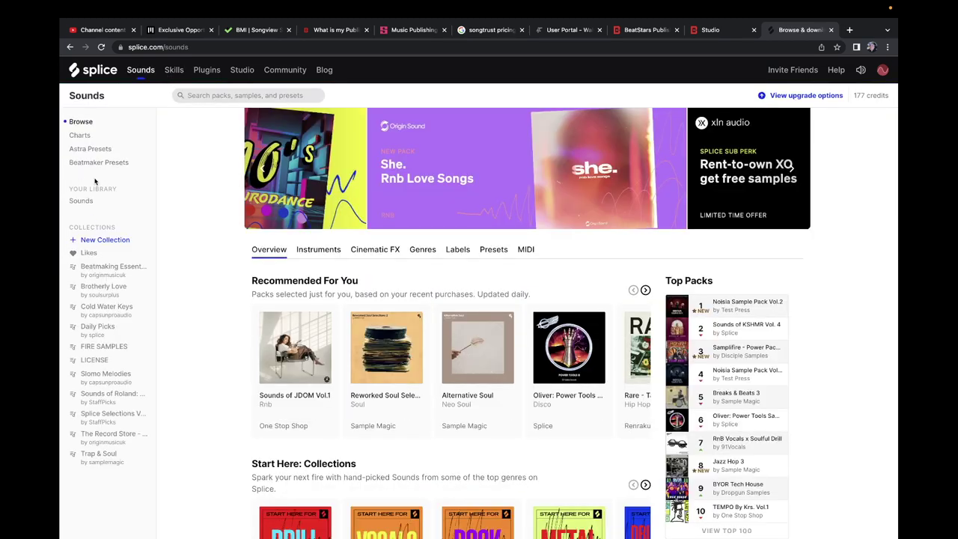
left_click(81, 201)
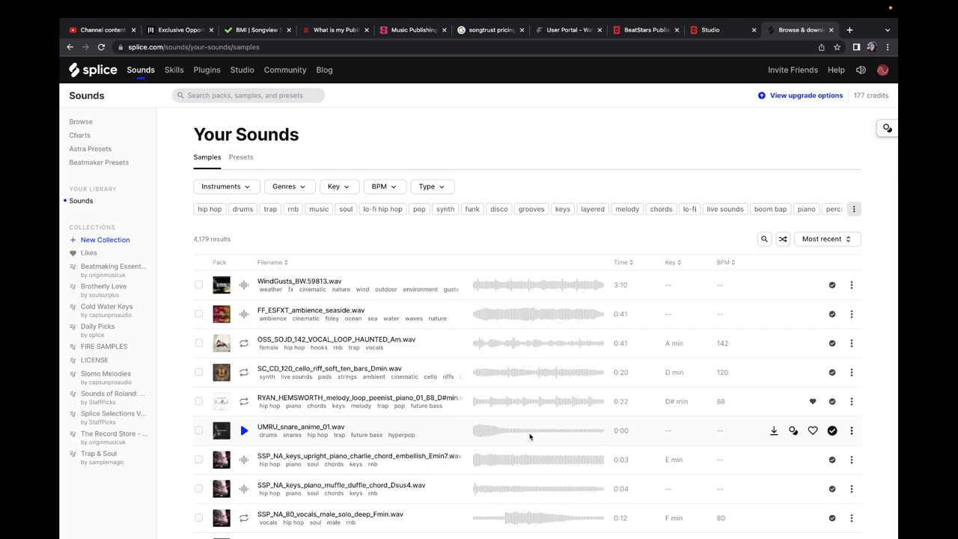
left_click(851, 430)
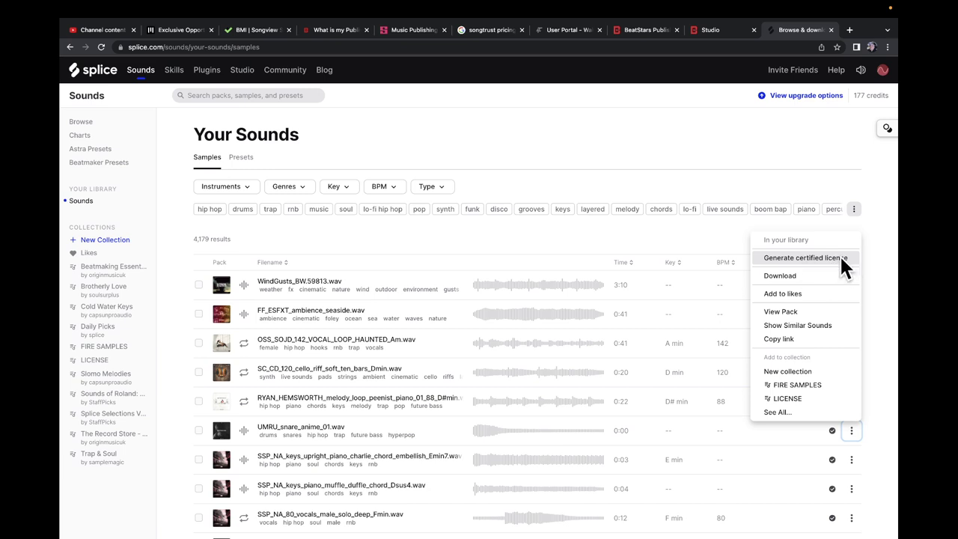
left_click(661, 152)
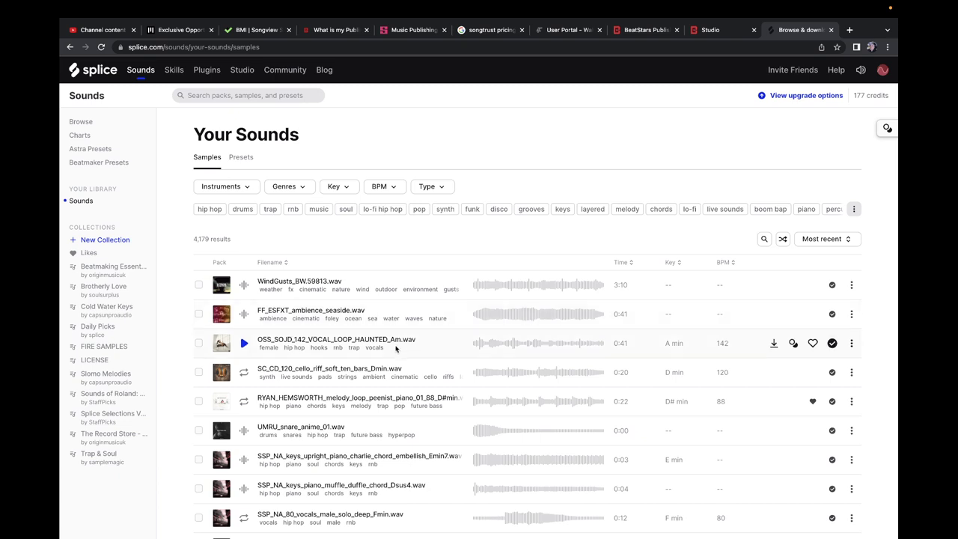
scroll(270, 300, "down", 1)
scroll(269, 299, "down", 3)
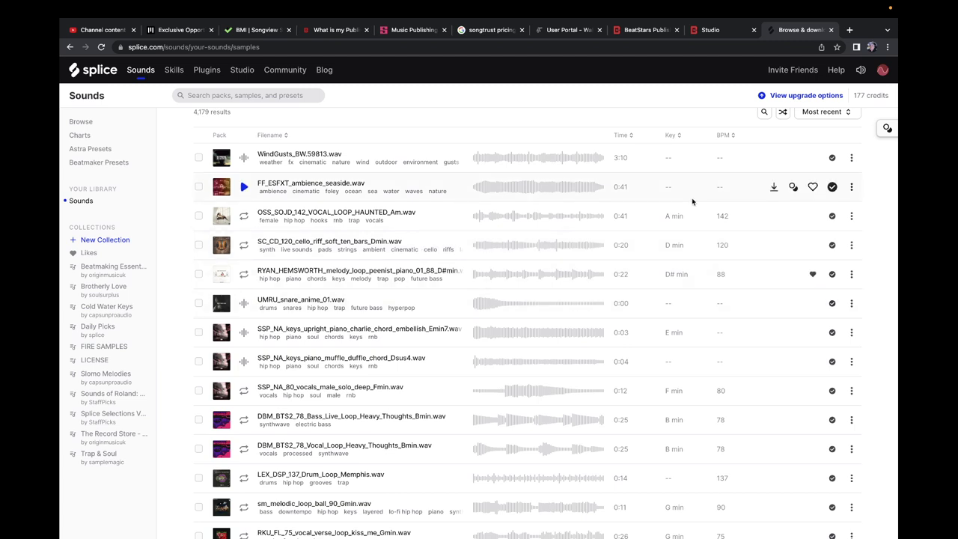
mouse_move(482, 6)
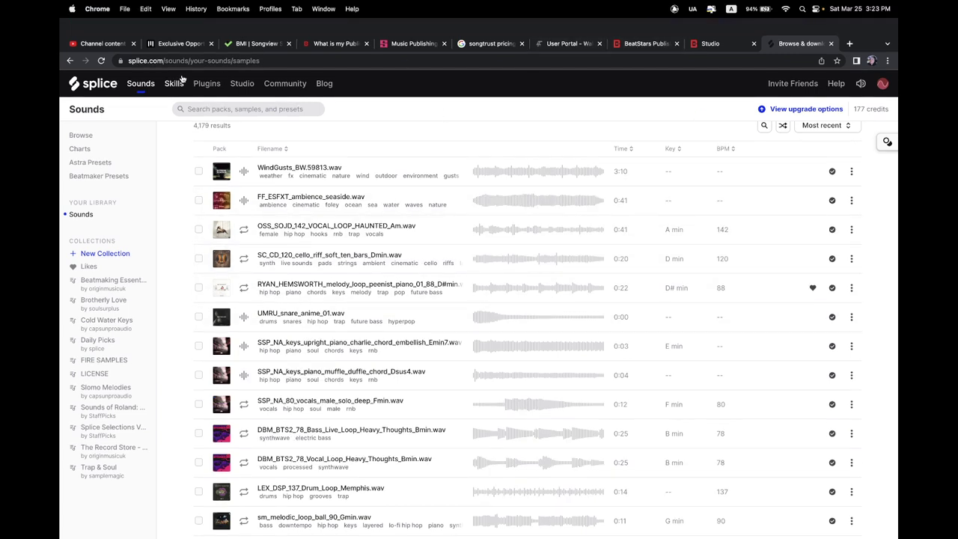
left_click(101, 43)
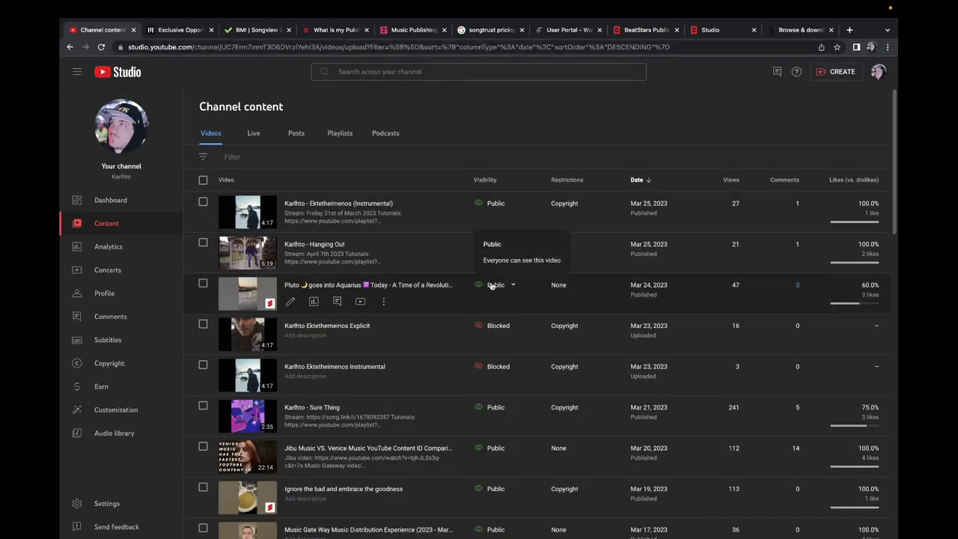
Step: Check the Blocked status on the channel's videos, then bring Spotify to the front
mouse_move(511, 327)
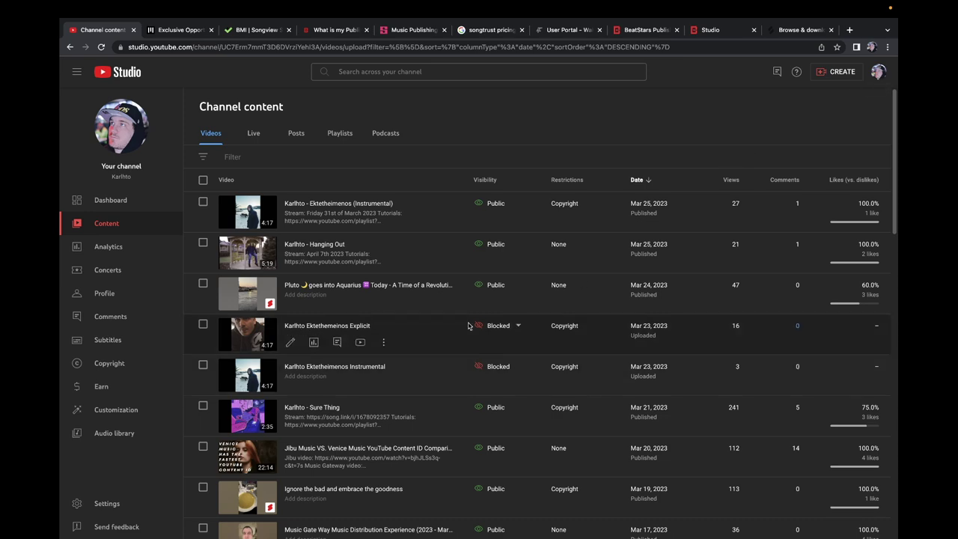
scroll(516, 300, "down", 10)
scroll(503, 292, "down", 5)
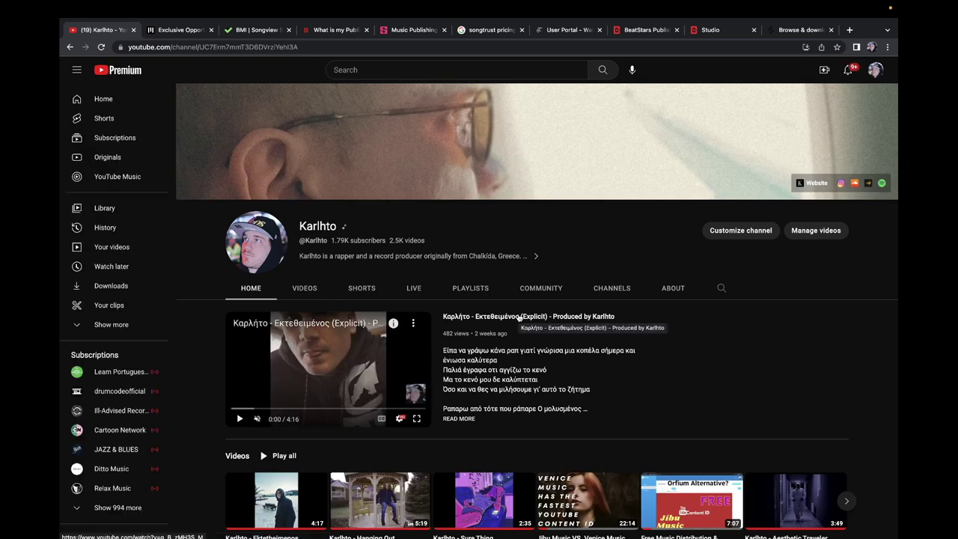
mouse_move(468, 533)
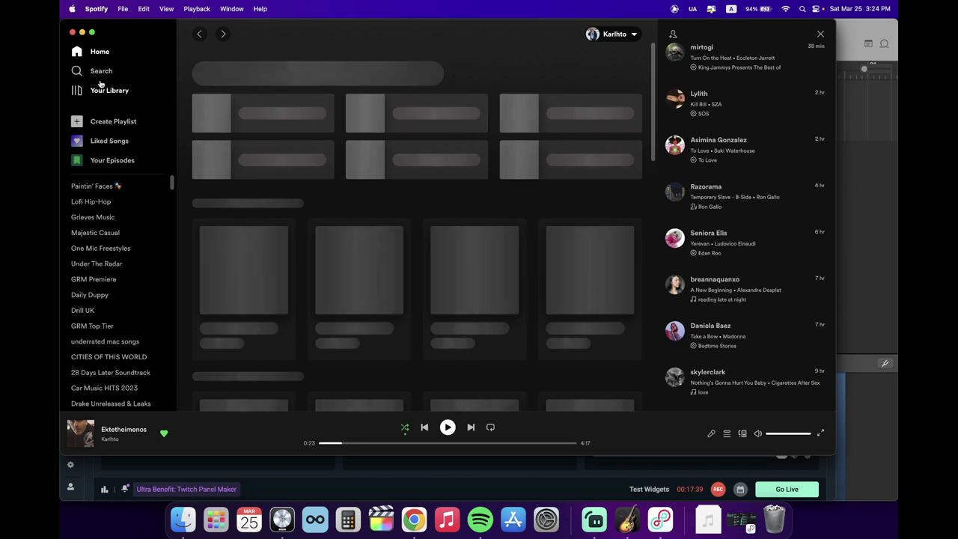
Step: Search for the artist, open the Ektetheimenos artist page, and expand Popular to ten tracks
left_click(96, 70)
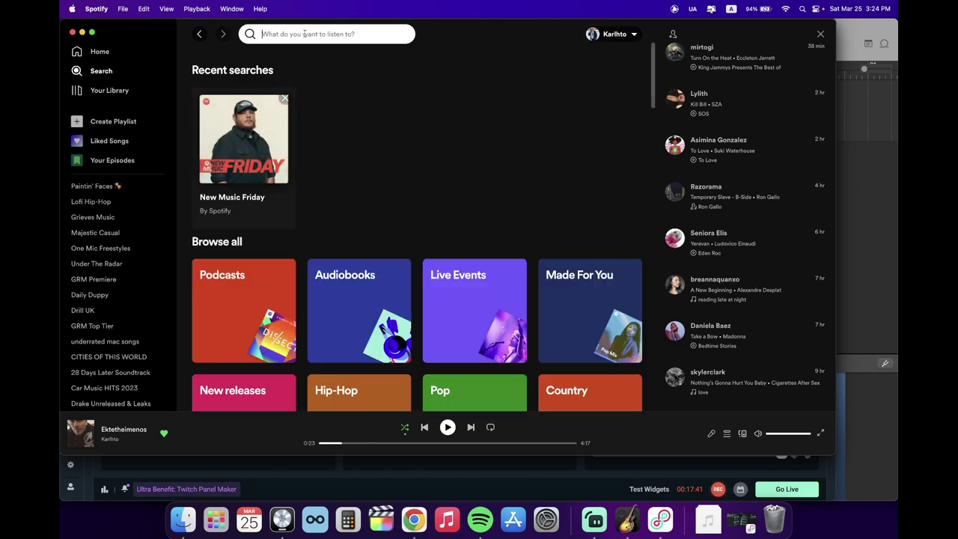
type("karlht")
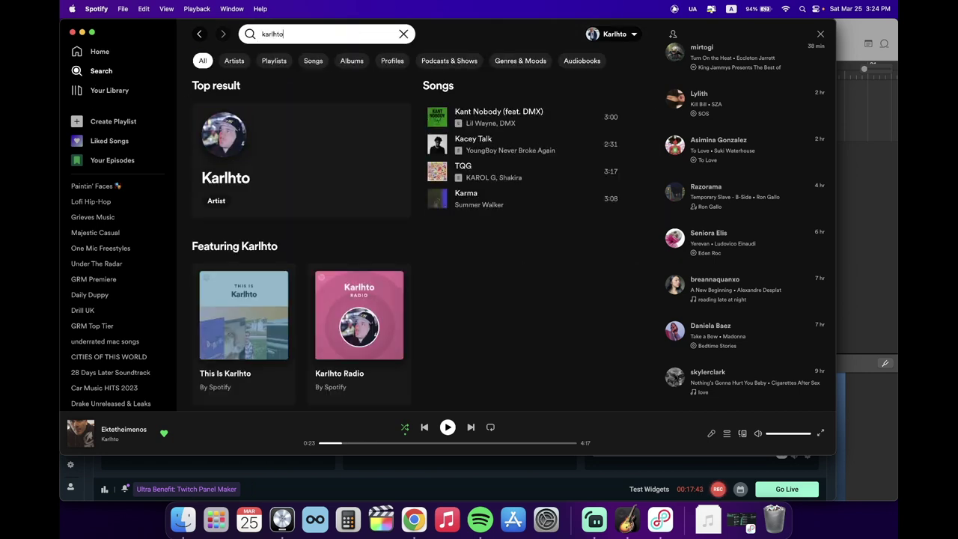
type("o")
left_click(322, 110)
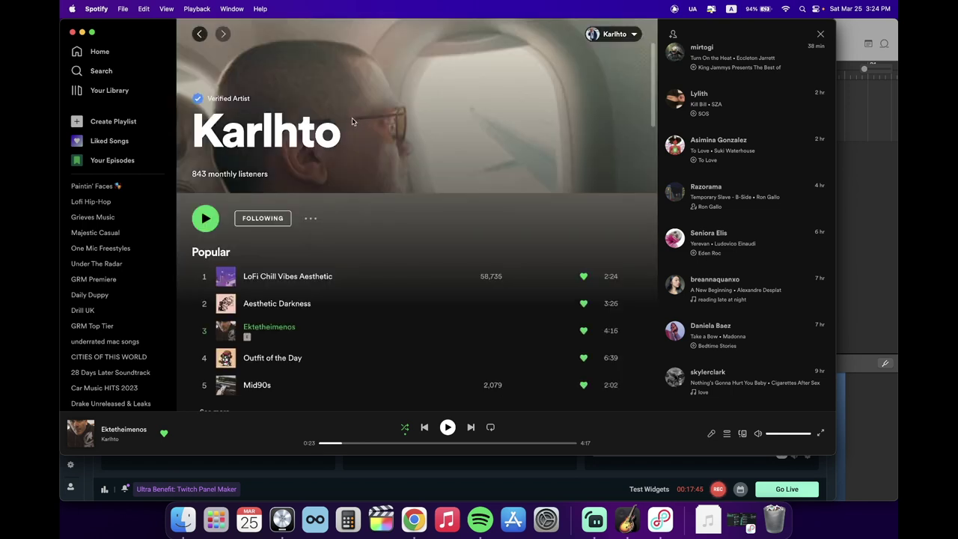
scroll(351, 119, "down", 5)
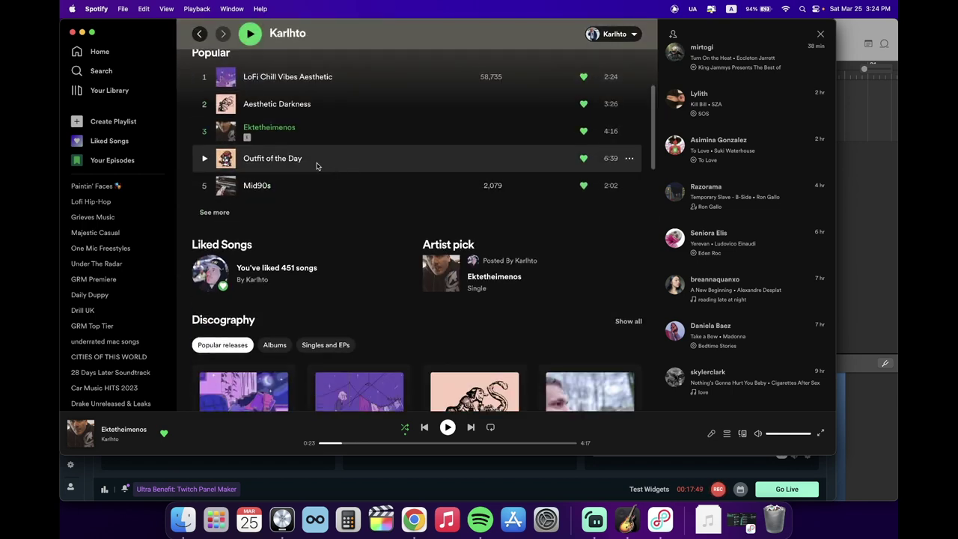
left_click(215, 212)
scroll(288, 193, "up", 2)
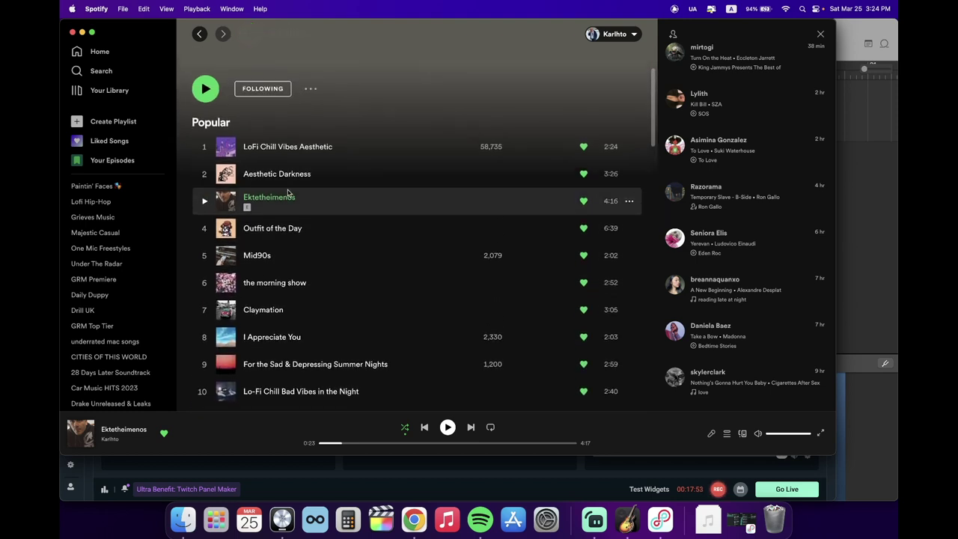
scroll(298, 202, "down", 4)
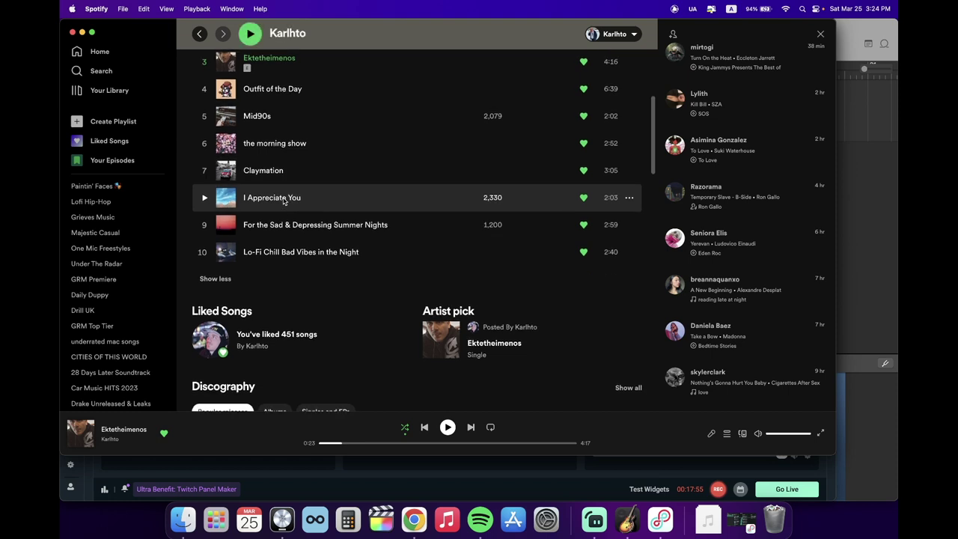
scroll(291, 198, "up", 3)
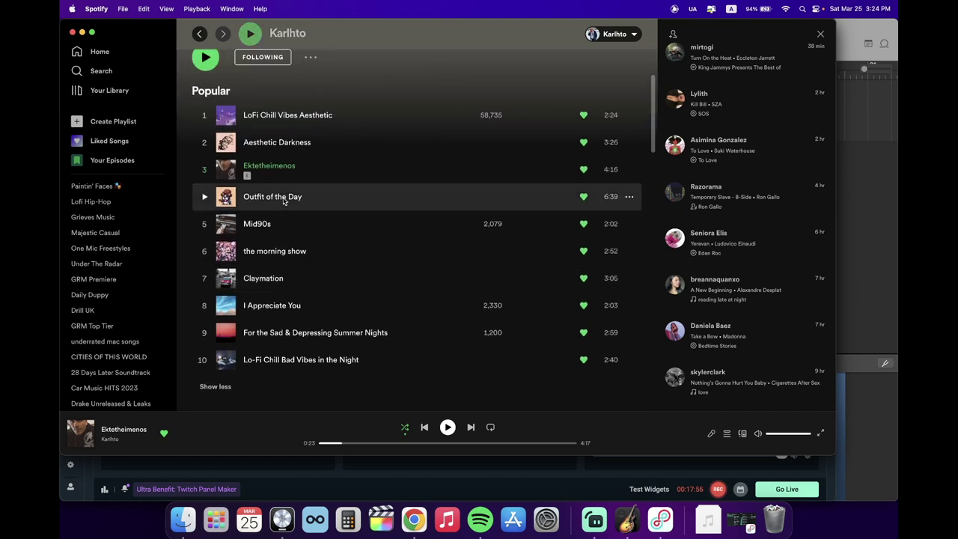
Step: Bring the Streamlabs Desktop window showing the Live scene to the front
left_click(594, 520)
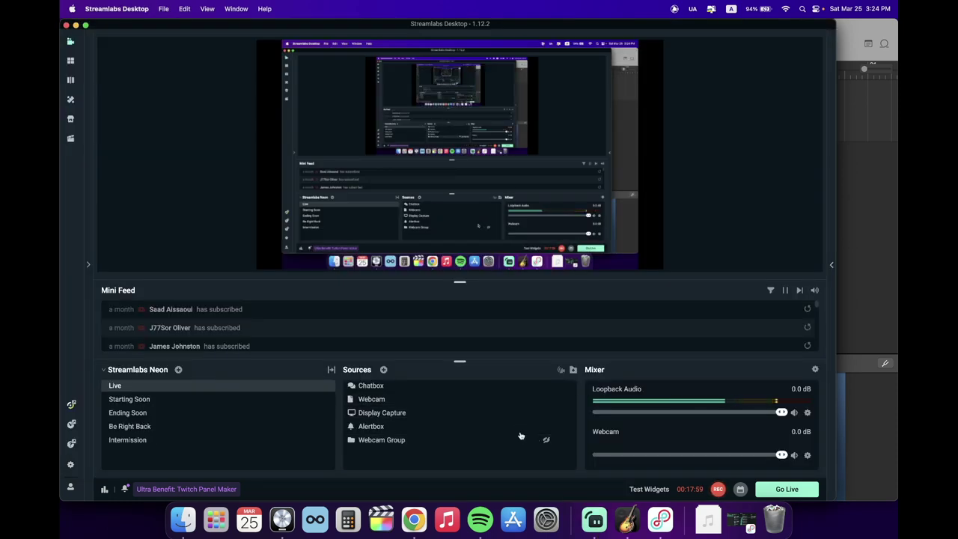